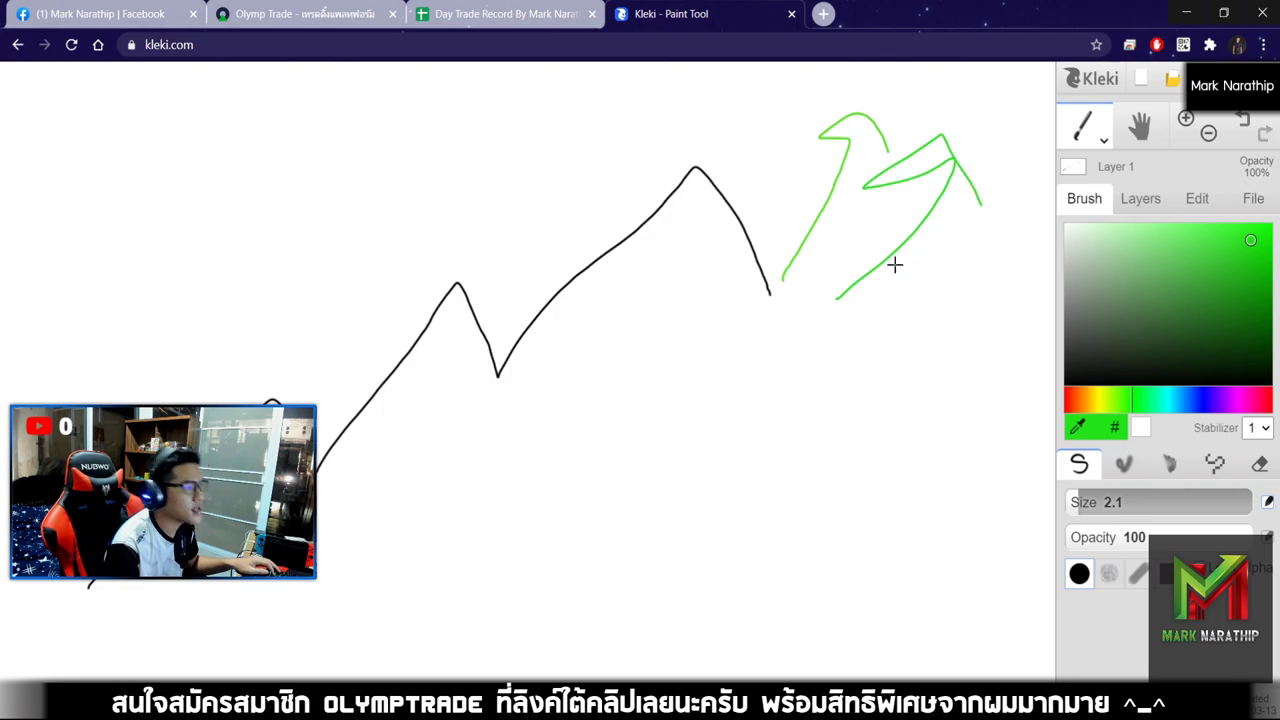
Undo the extra green arrow drawn beside the price zigzag in the sketch
{"action": "mouse_move", "coordinate": [181, 619]}
{"action": "left_mouse_down"}
{"action": "mouse_move", "coordinate": [786, 300]}
{"action": "mouse_move", "coordinate": [800, 420]}
{"action": "left_mouse_up"}
{"action": "key", "text": "ctrl+z"}
Switch to Olymp Trade and examine the latest EUR USD one-minute candles while the open trade runs out
{"action": "left_click", "coordinate": [300, 14]}
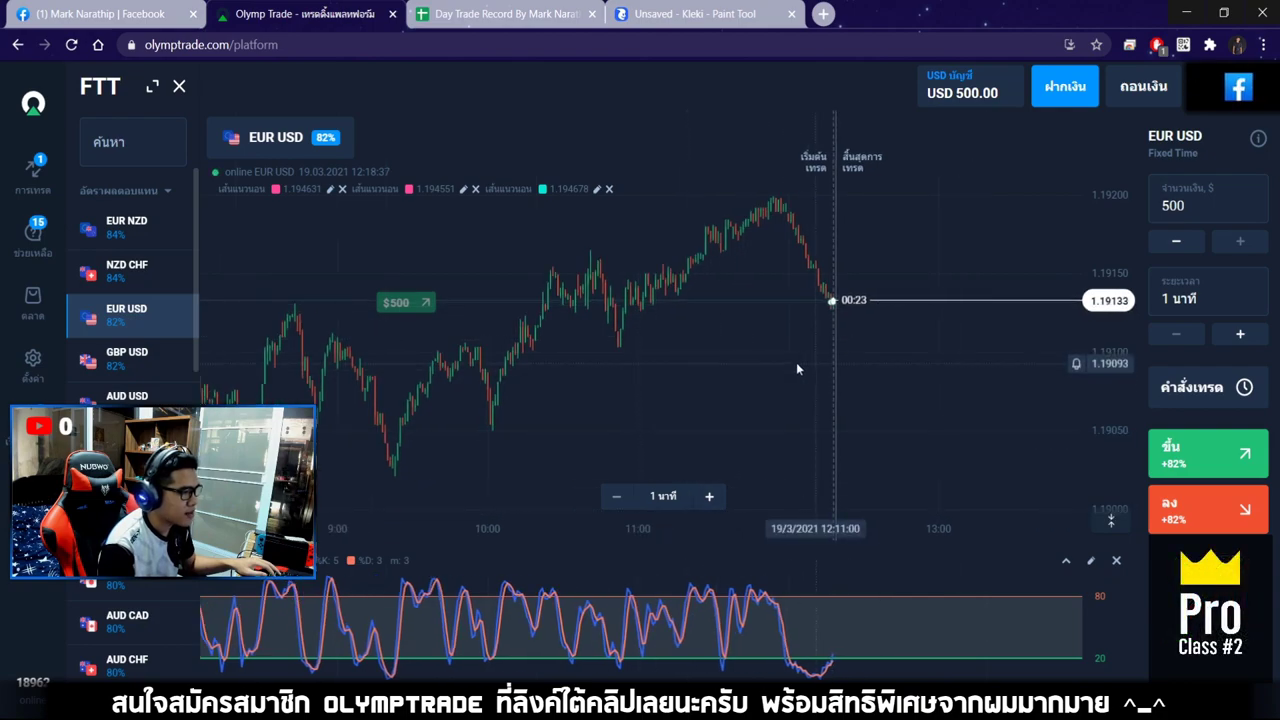
{"action": "scroll", "coordinate": [743, 516], "scroll_direction": "up", "scroll_amount": 5}
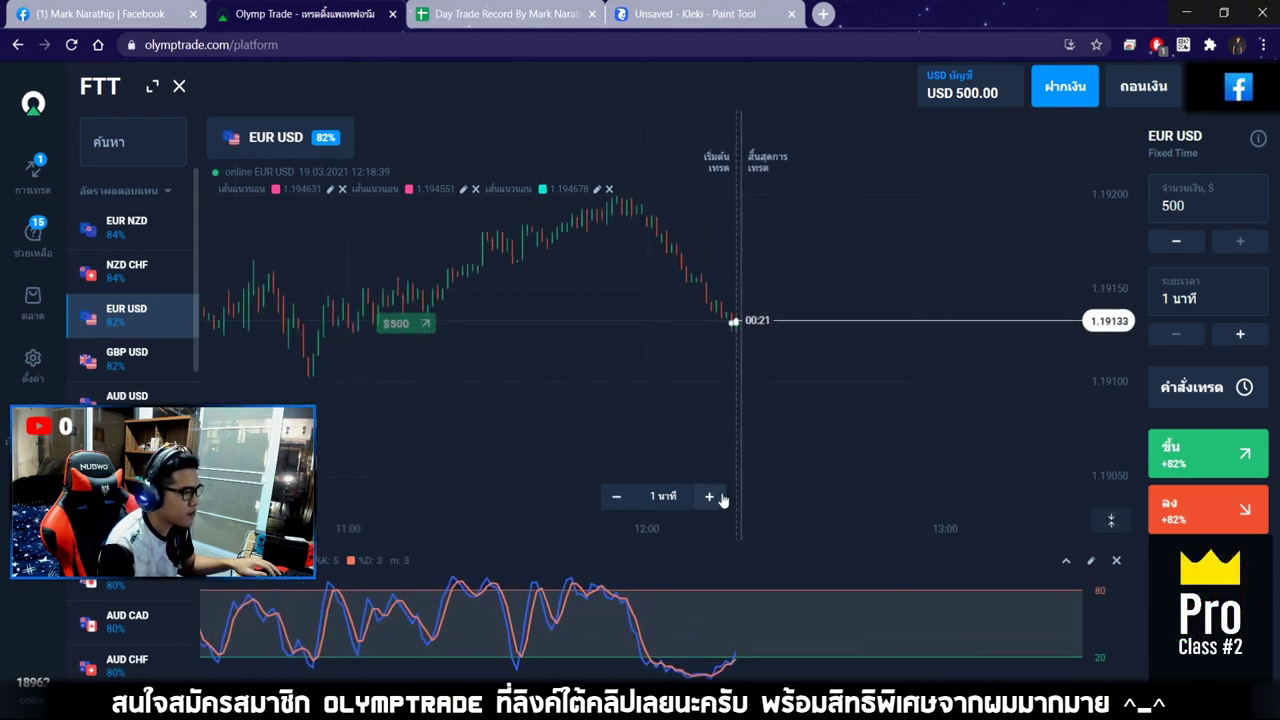
{"action": "scroll", "coordinate": [760, 484], "scroll_direction": "up", "scroll_amount": 3}
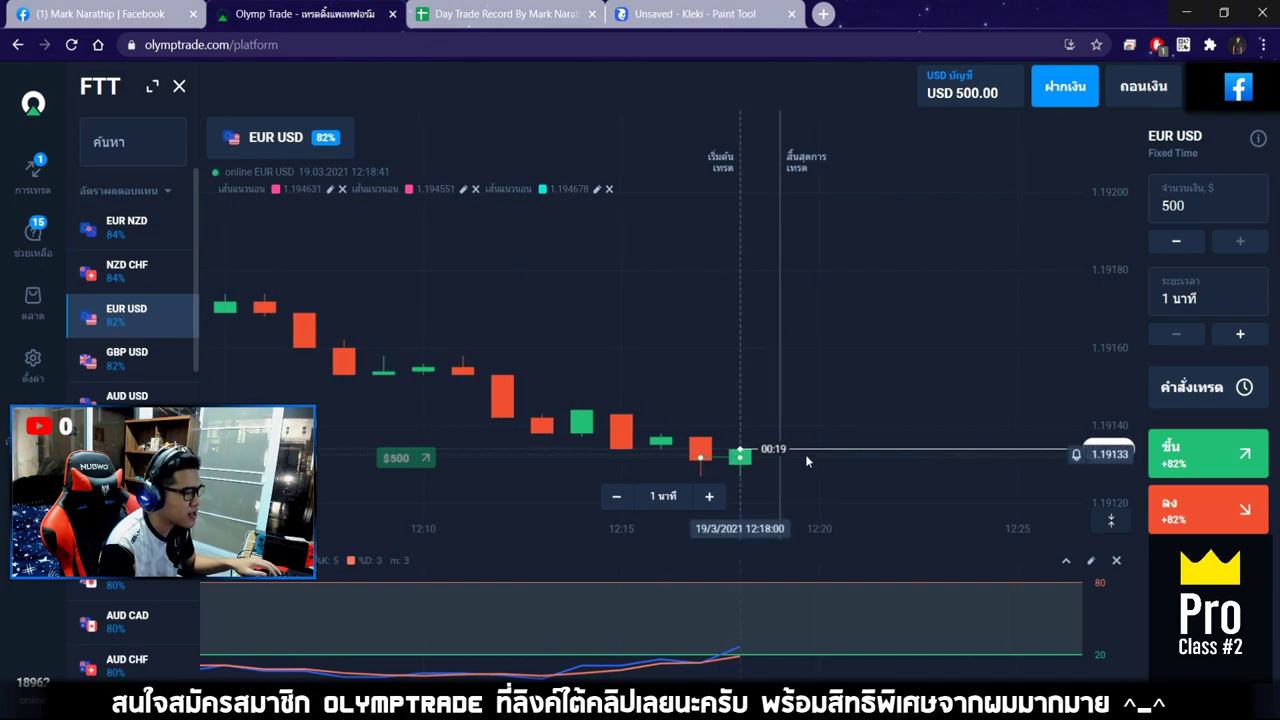
{"action": "scroll", "coordinate": [815, 426], "scroll_direction": "up", "scroll_amount": 4}
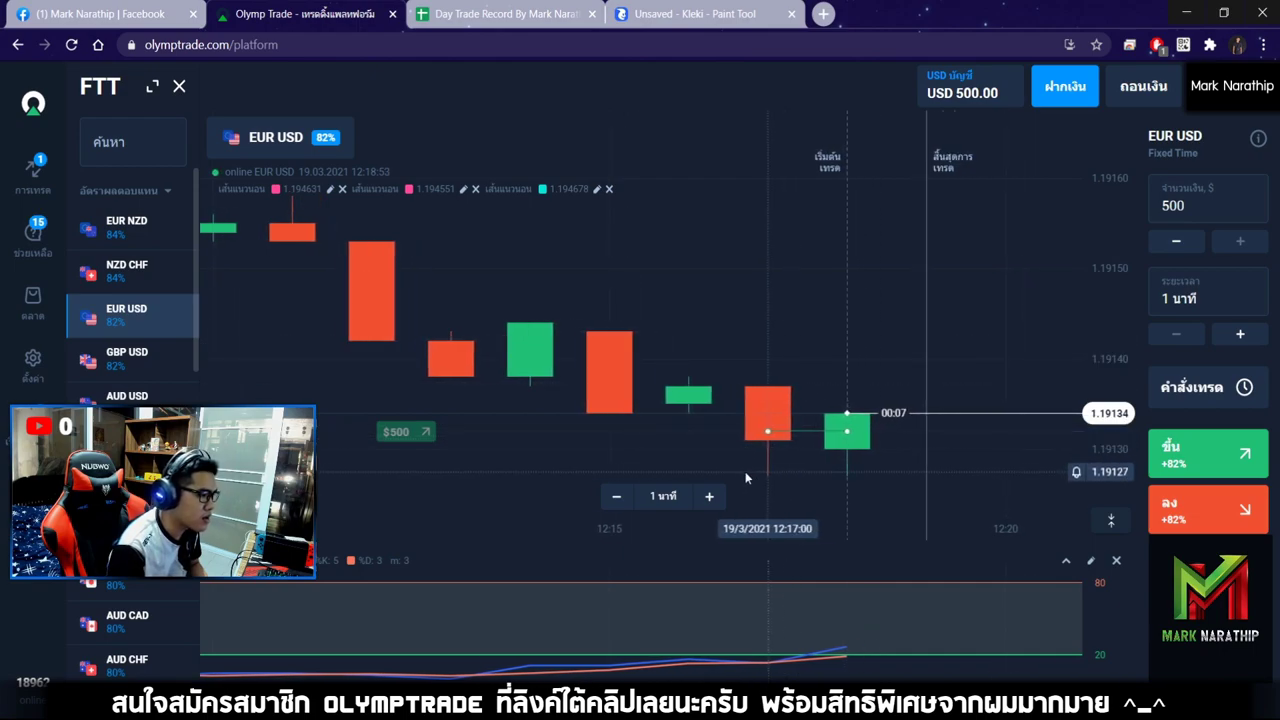
{"action": "scroll", "coordinate": [790, 437], "scroll_direction": "up", "scroll_amount": 2}
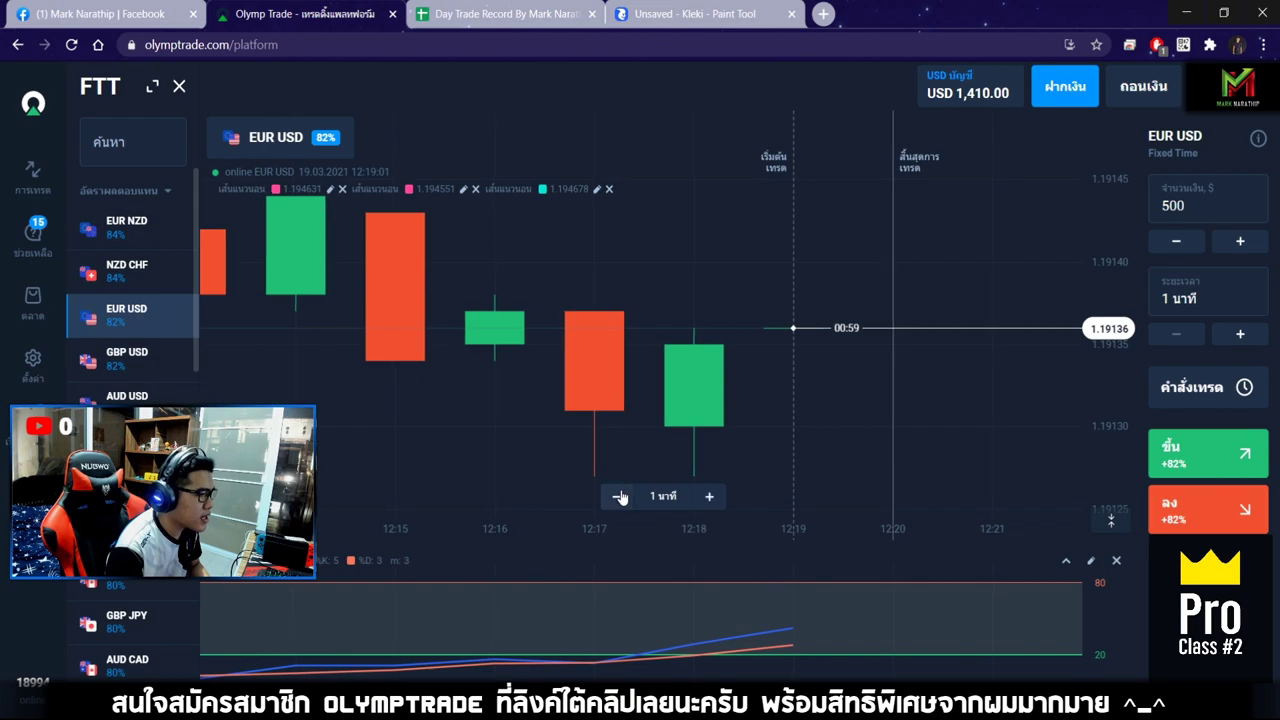
{"action": "scroll", "coordinate": [693, 233], "scroll_direction": "down", "scroll_amount": 5}
In the Day Trade Record spreadsheet, record trade 1 as ชนะ with a profit of 82 percent
{"action": "key", "text": "ctrl+Tab"}
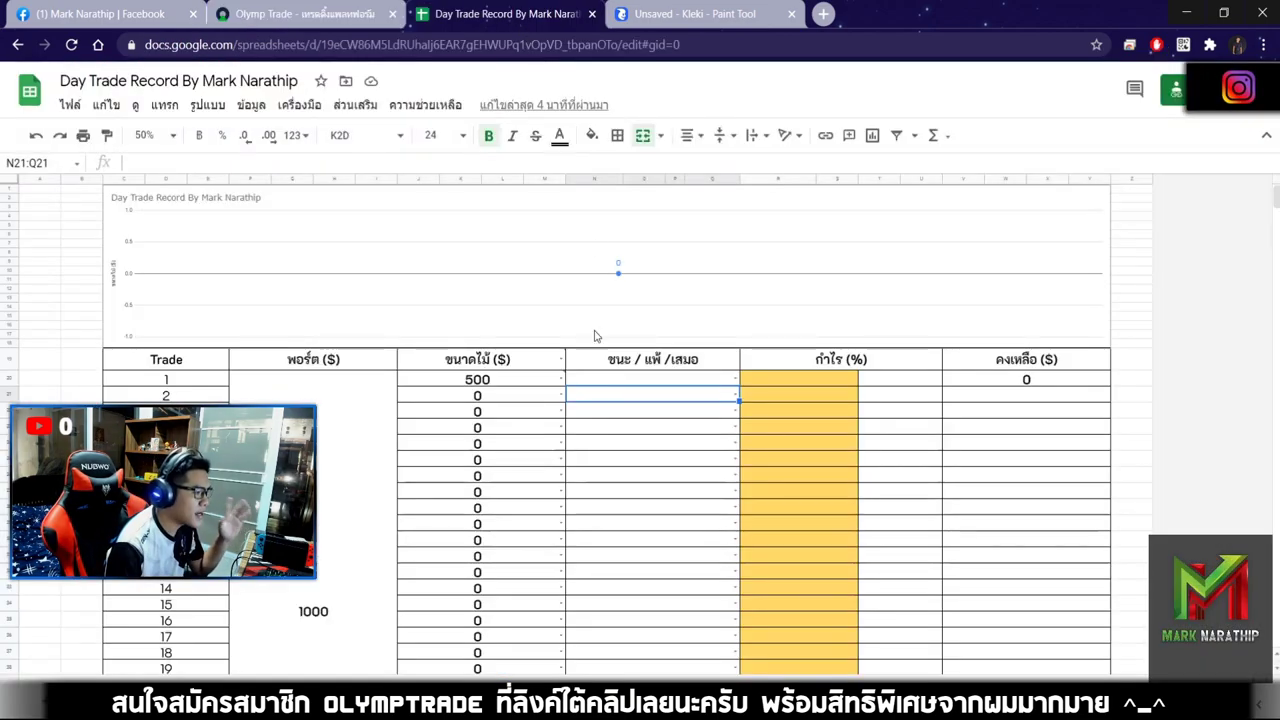
{"action": "double_click", "coordinate": [597, 380]}
{"action": "left_click", "coordinate": [590, 403]}
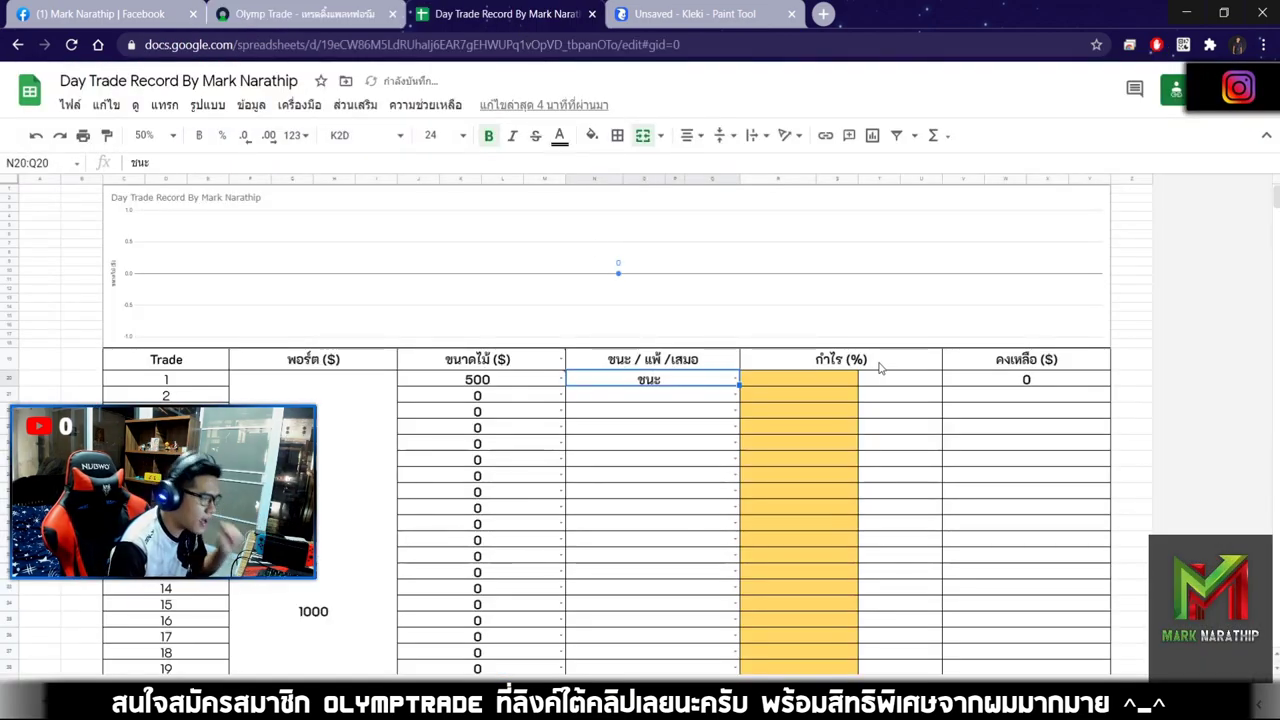
{"action": "left_click", "coordinate": [810, 378]}
{"action": "type", "text": "82"}
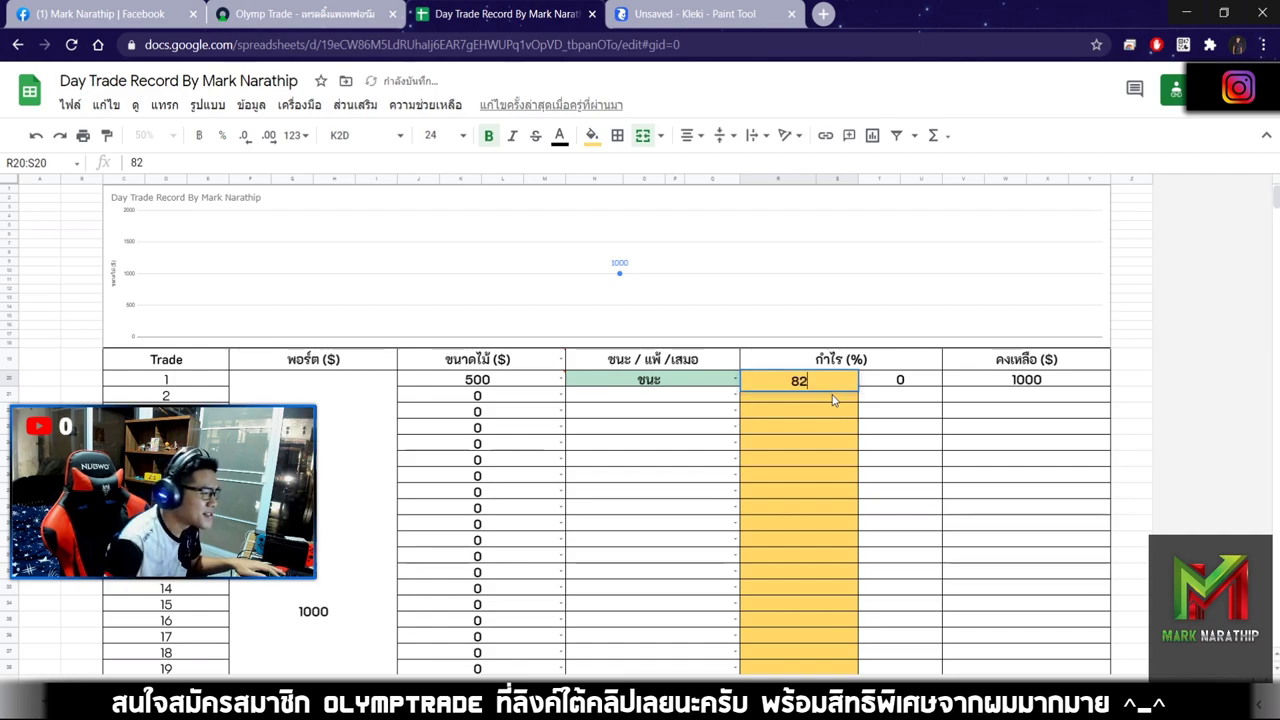
{"action": "key", "text": "Return"}
{"action": "left_click", "coordinate": [825, 460]}
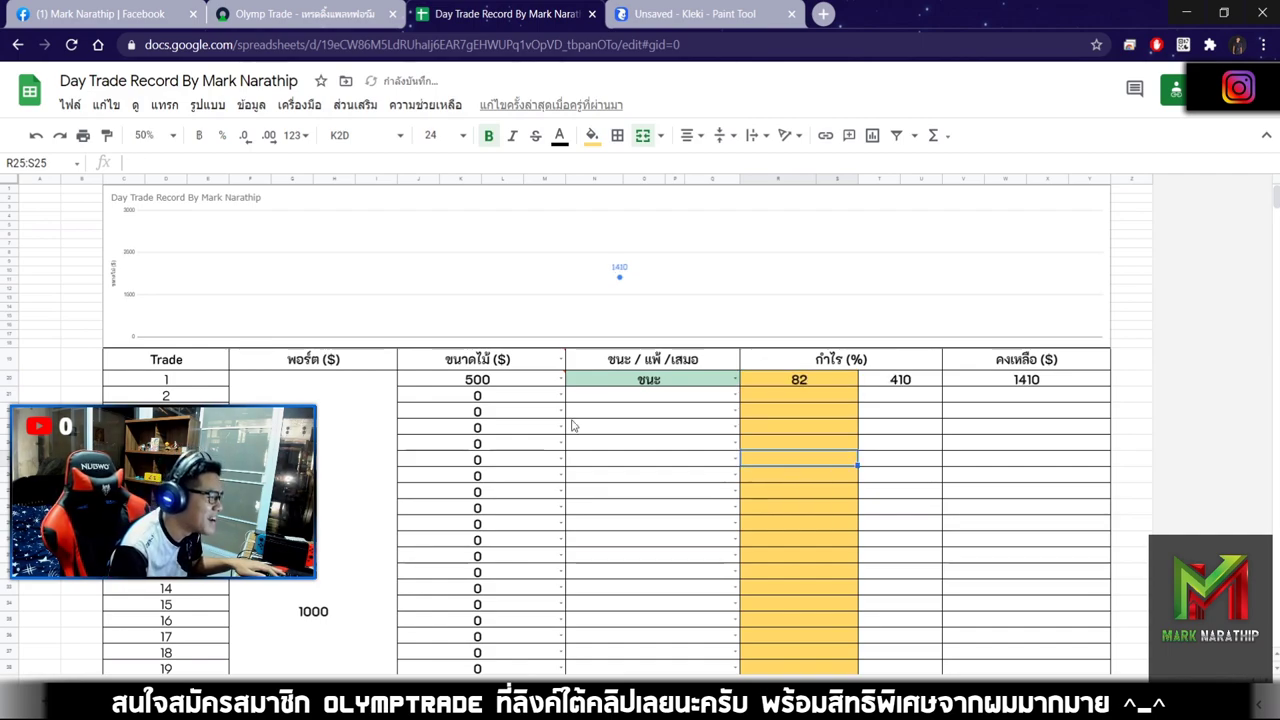
{"action": "left_click", "coordinate": [683, 434]}
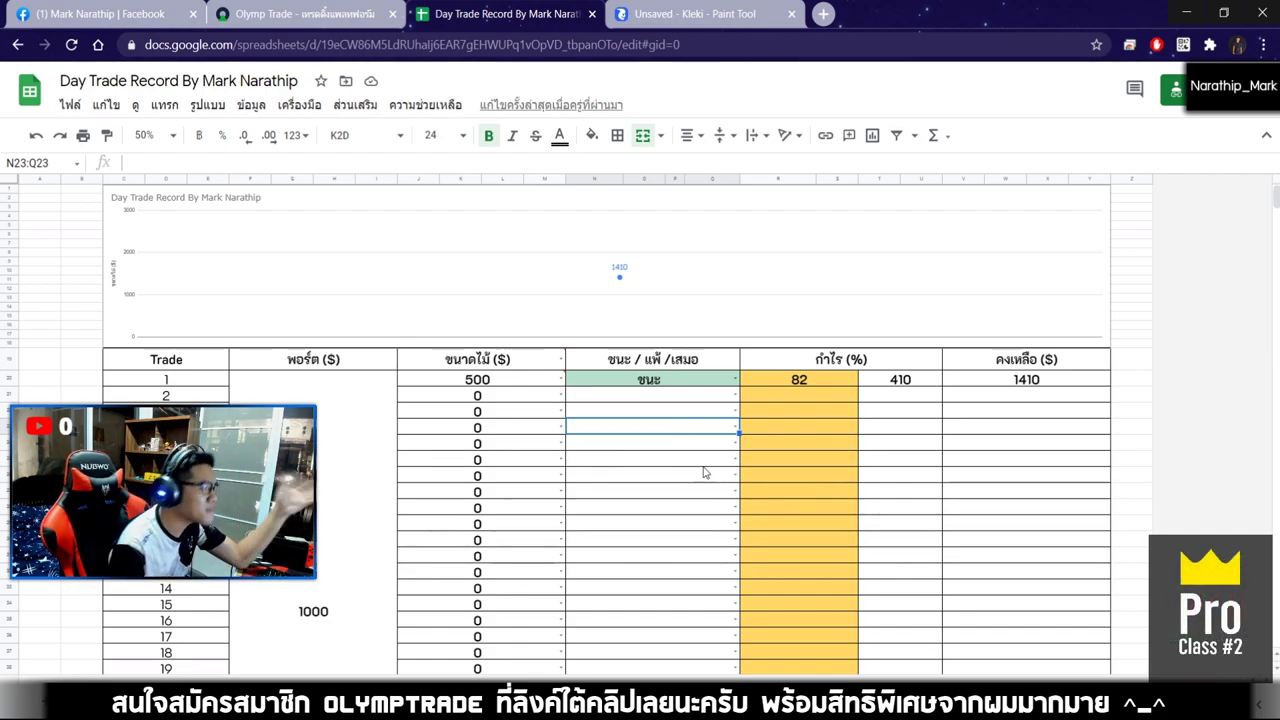
Check the account balance in Olymp Trade against the total profit cell in the Day Trade Record spreadsheet
{"action": "left_click", "coordinate": [300, 14]}
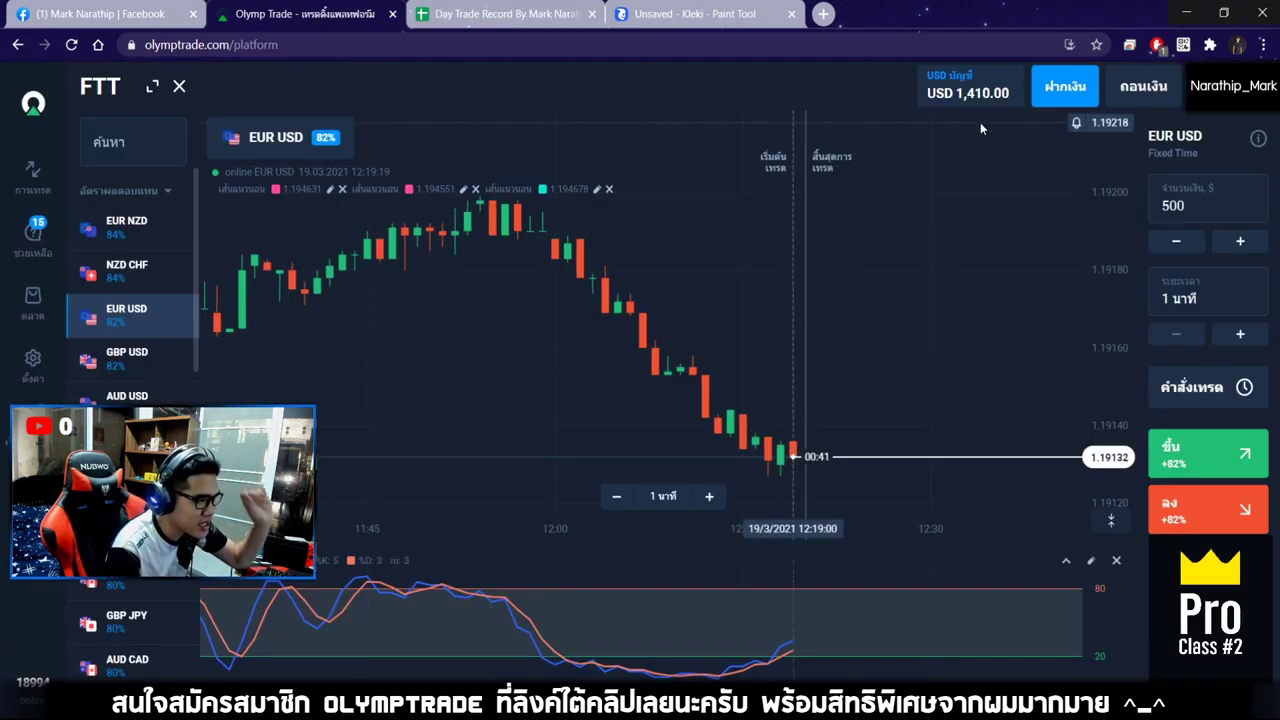
{"action": "left_click", "coordinate": [505, 14]}
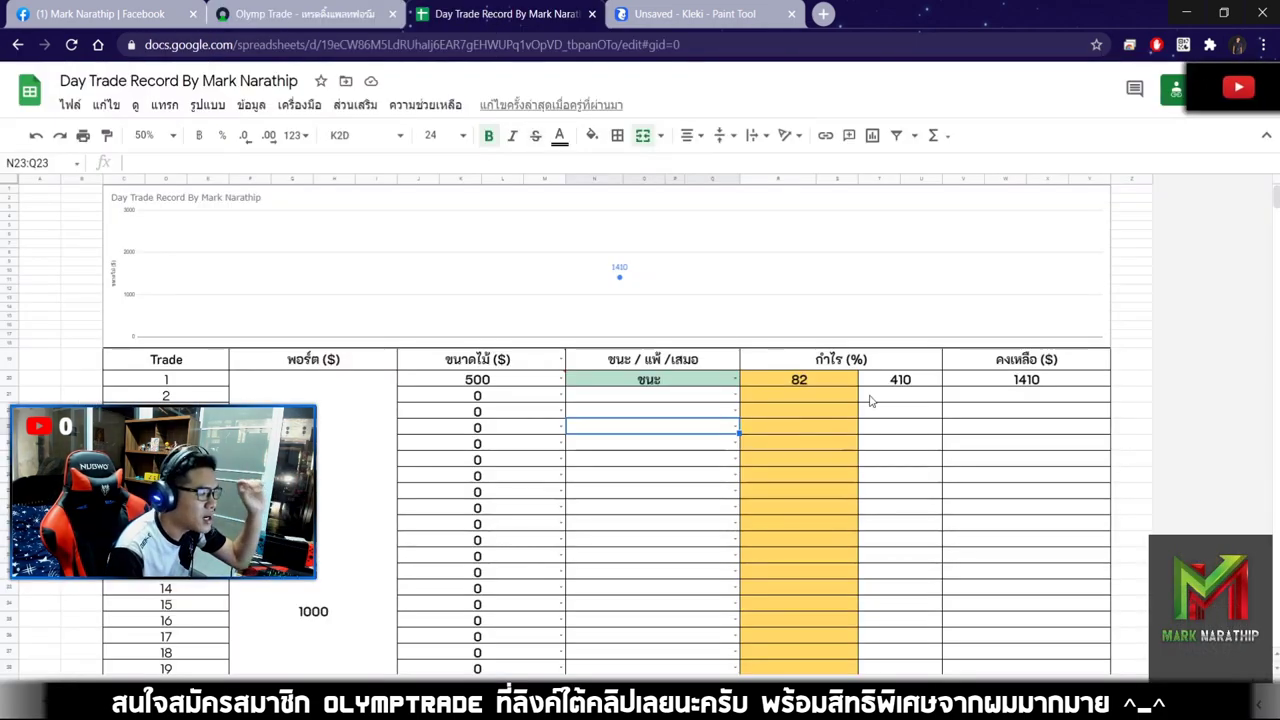
{"action": "scroll", "coordinate": [870, 400], "scroll_direction": "down", "scroll_amount": 10}
{"action": "left_click", "coordinate": [855, 325]}
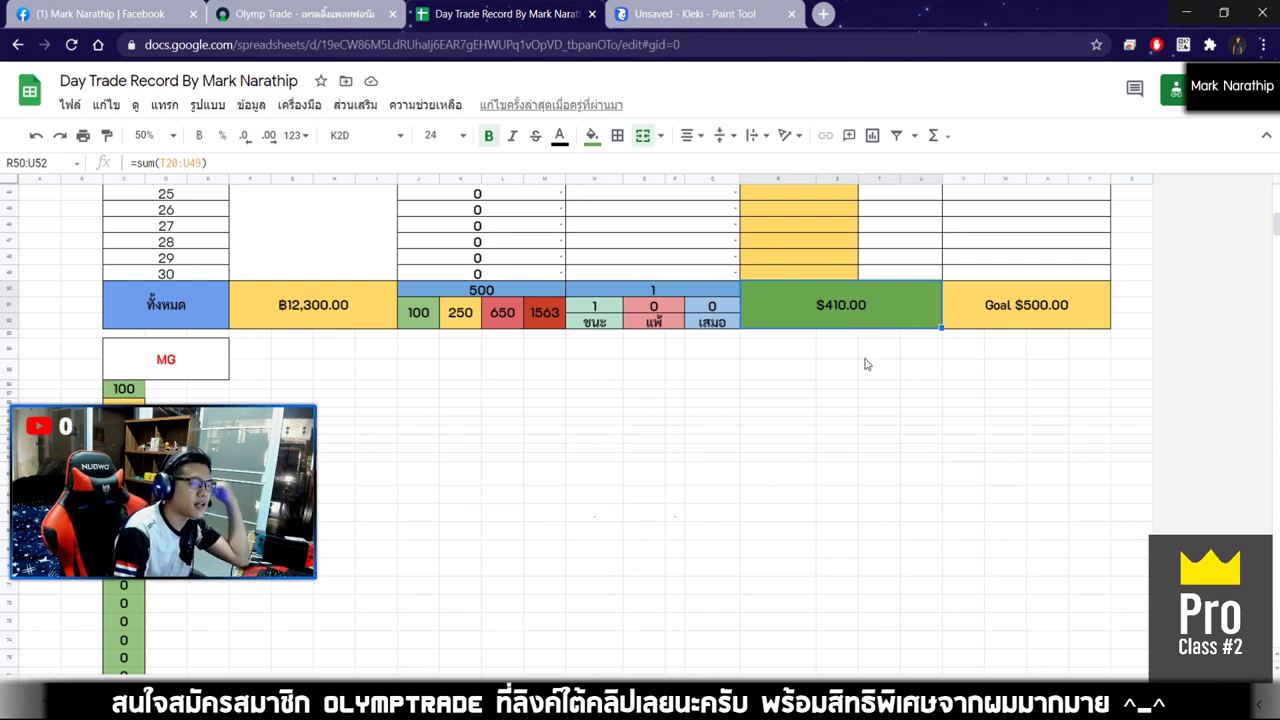
Set the position size of trade 2 to 500 in the ขนาดไม้ ($) column
{"action": "scroll", "coordinate": [838, 425], "scroll_direction": "up", "scroll_amount": 5}
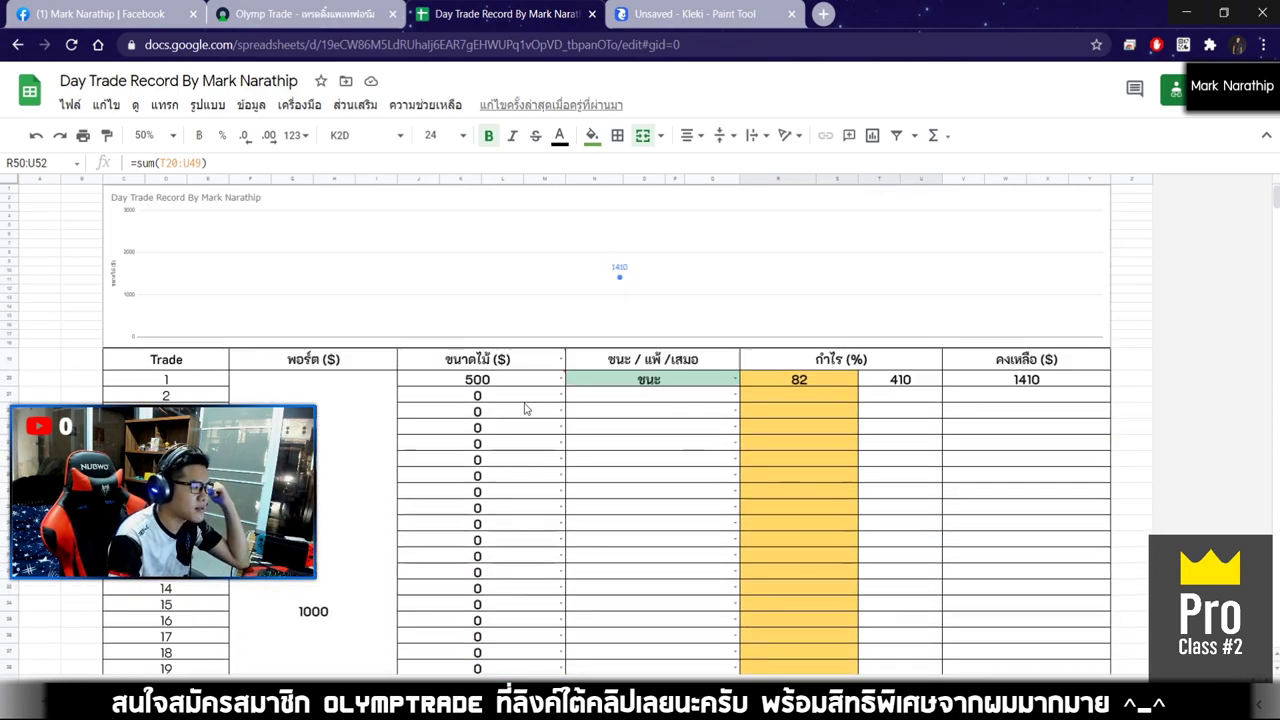
{"action": "left_click", "coordinate": [520, 393]}
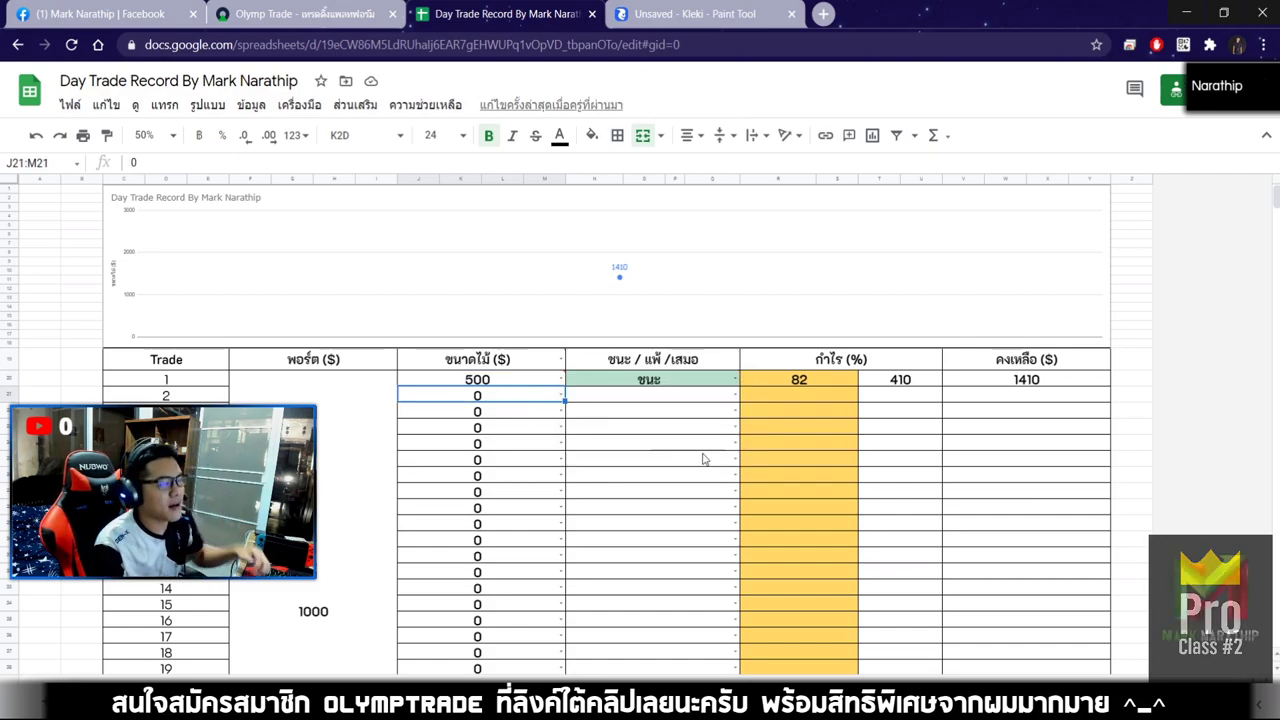
{"action": "type", "text": "500"}
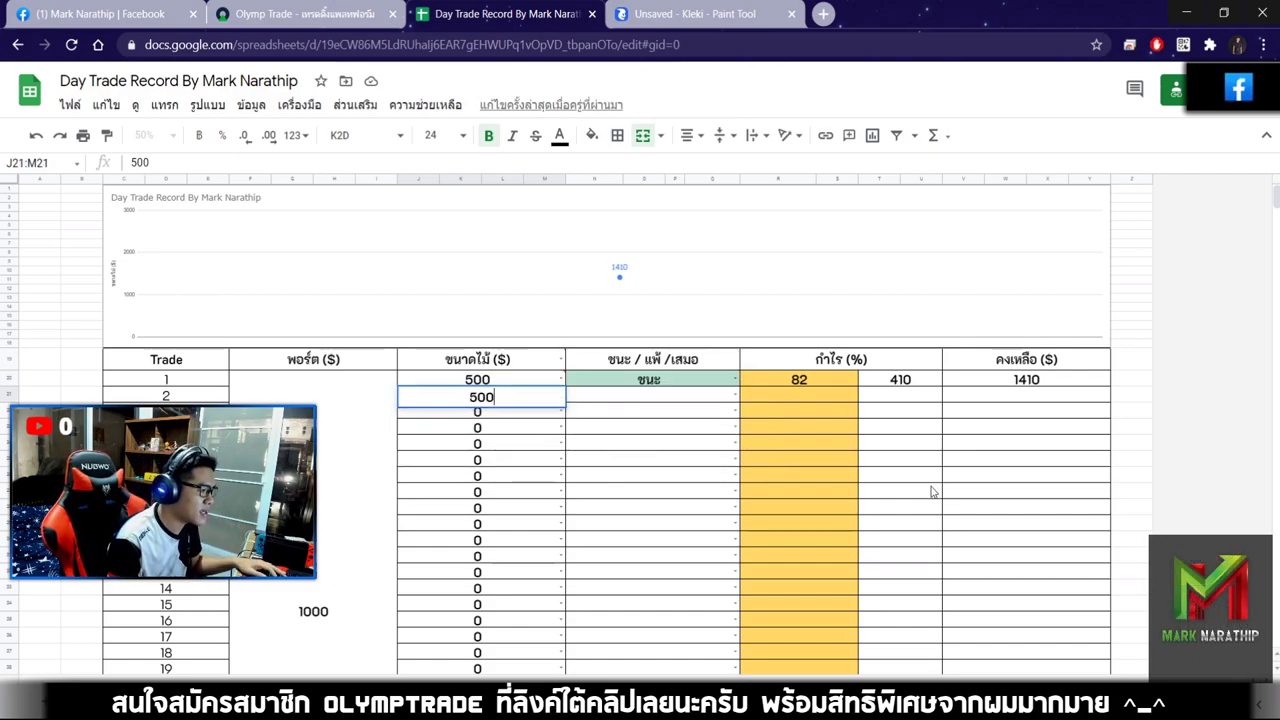
{"action": "key", "text": "Return"}
{"action": "left_click", "coordinate": [692, 396]}
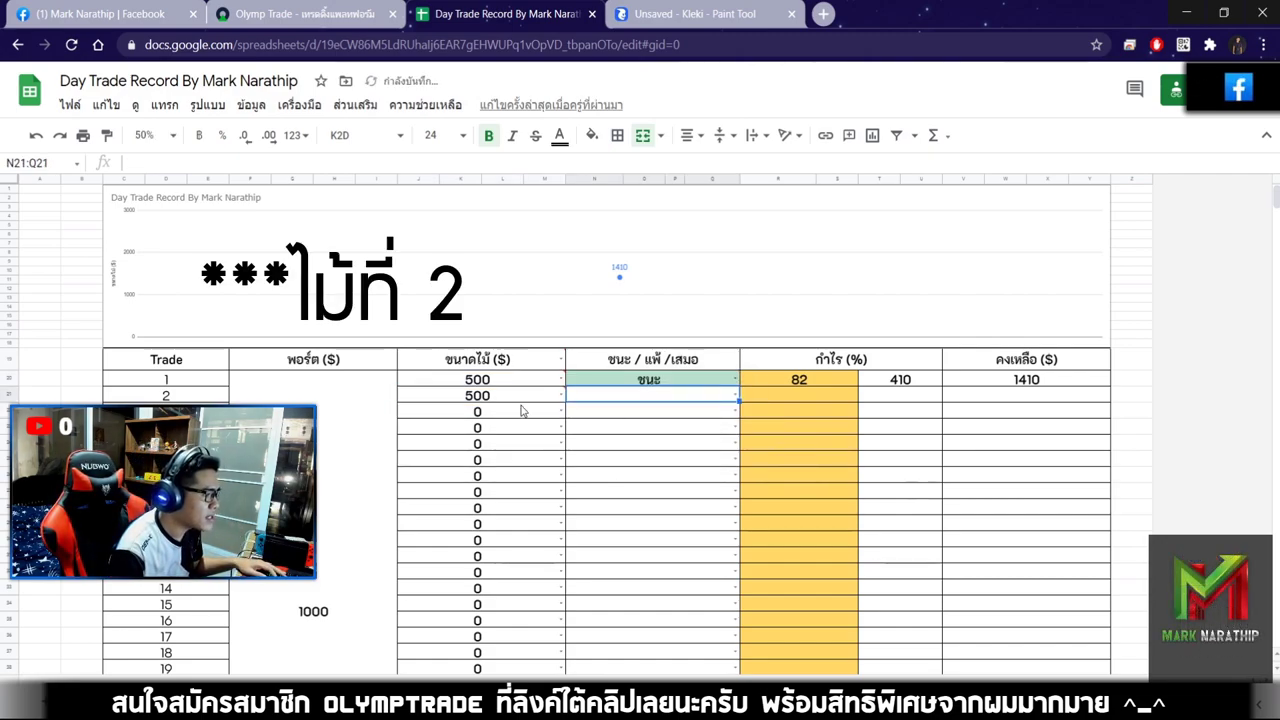
{"action": "left_click", "coordinate": [649, 566]}
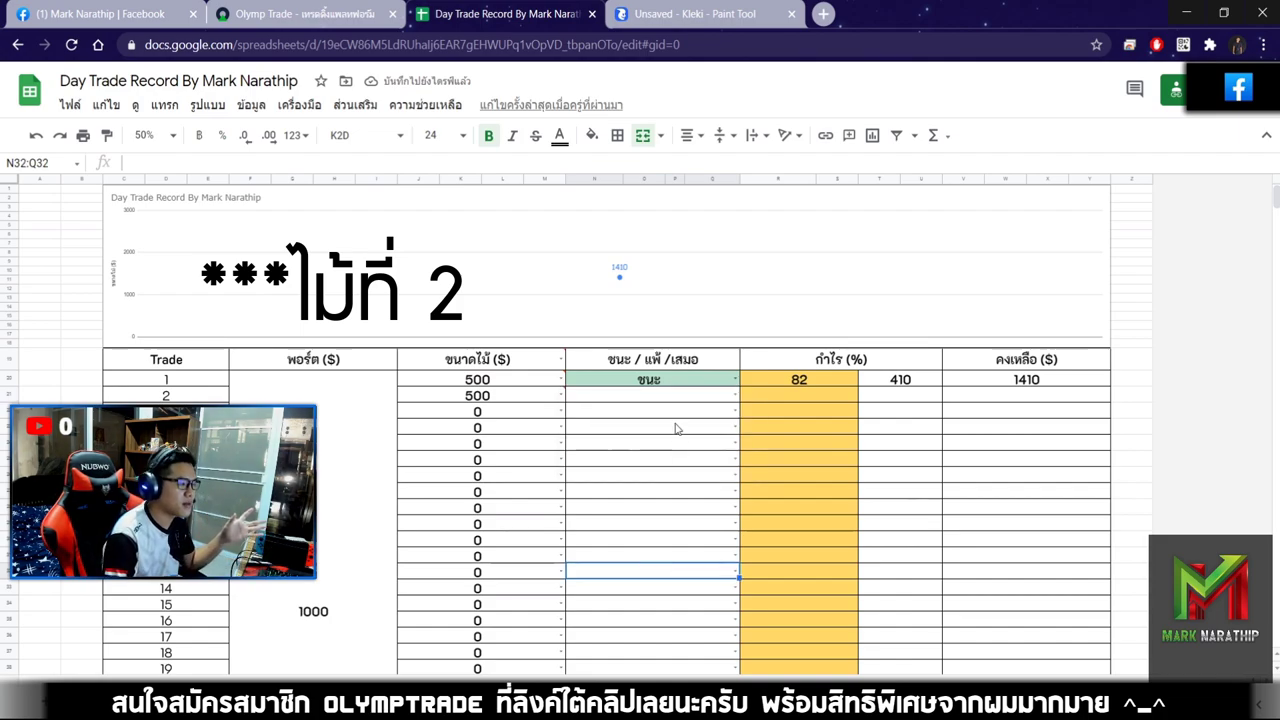
Switch to Olymp Trade and compare the overall EUR USD trend with its most recent one-minute candles
{"action": "left_click", "coordinate": [300, 14]}
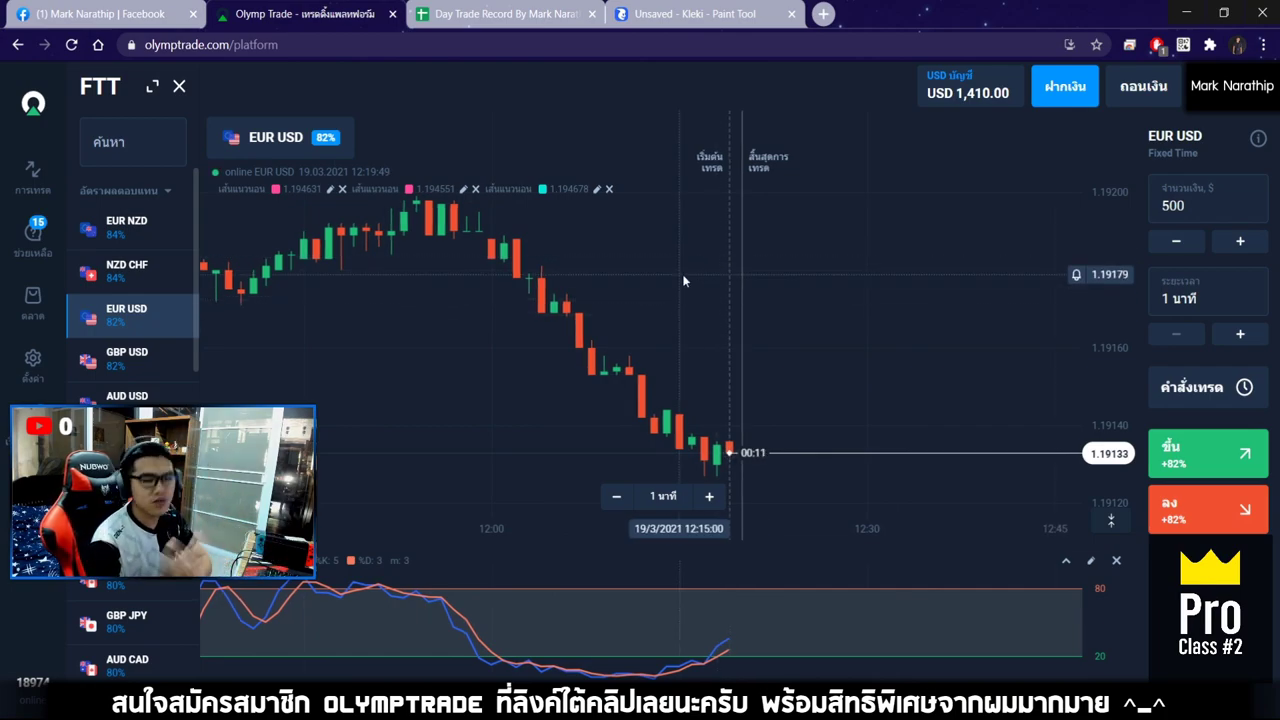
{"action": "left_click", "coordinate": [520, 22]}
{"action": "left_click", "coordinate": [666, 440]}
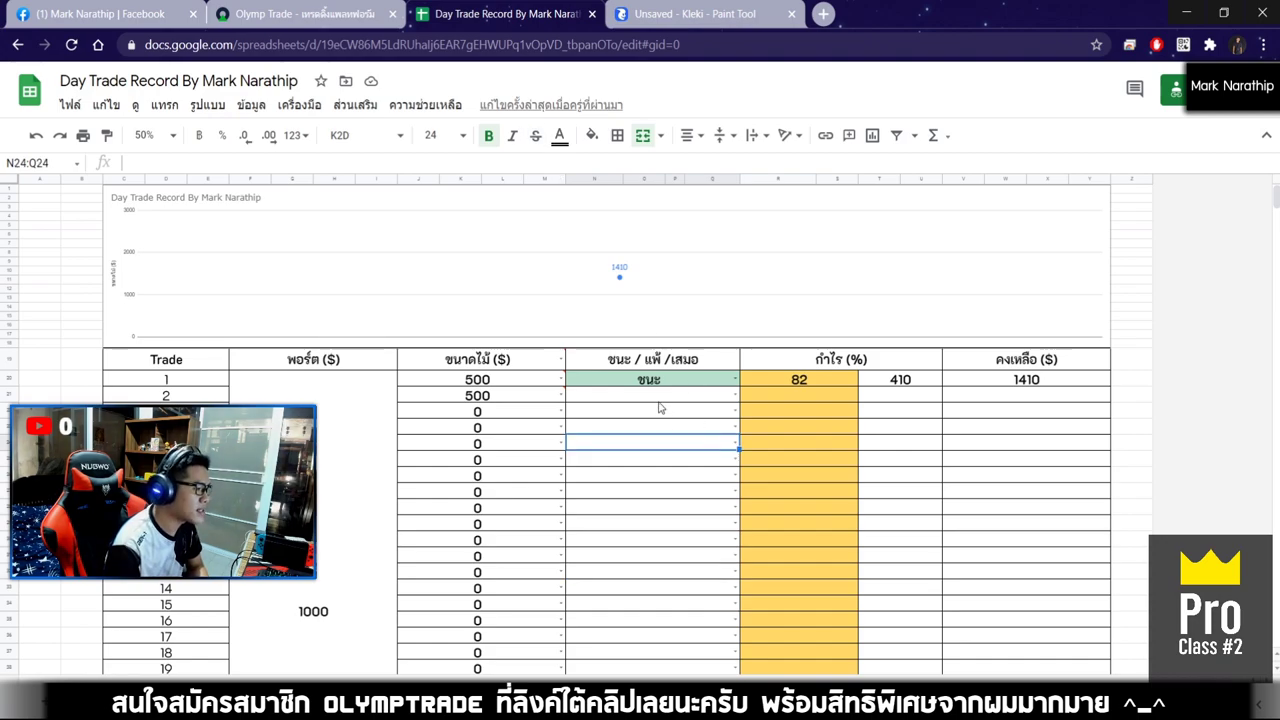
{"action": "left_click", "coordinate": [300, 14]}
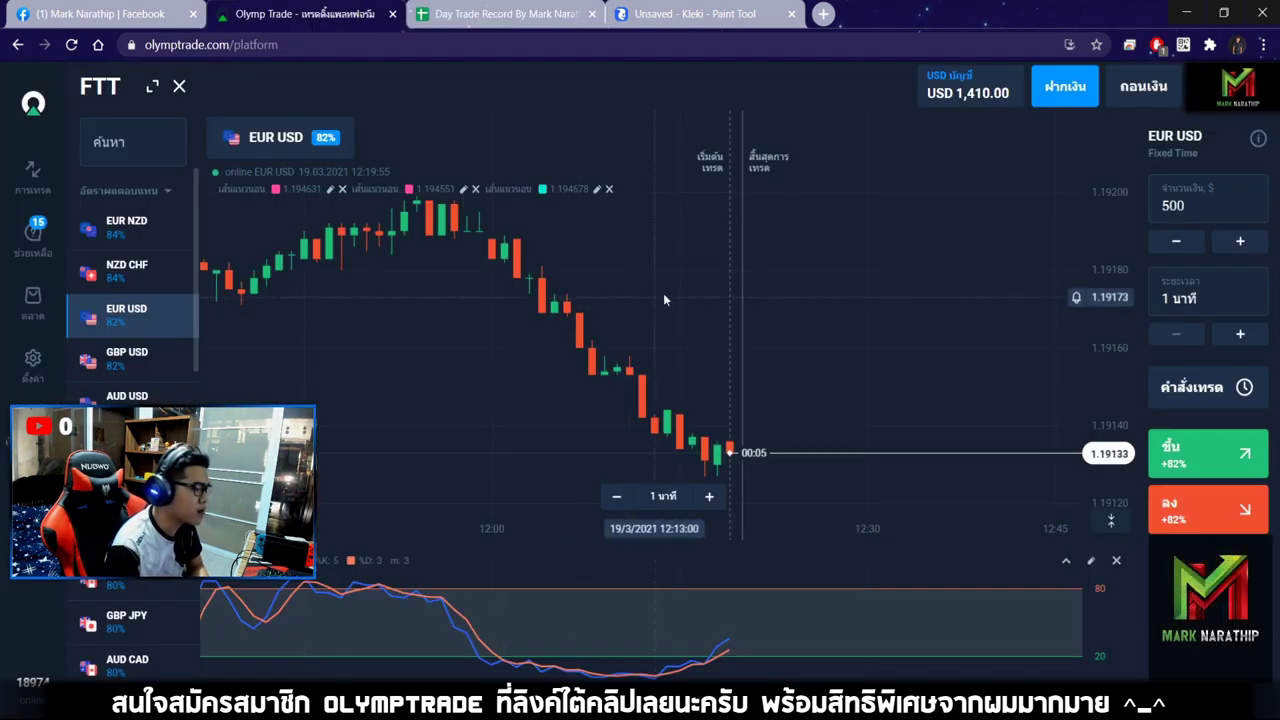
{"action": "left_click", "coordinate": [610, 498]}
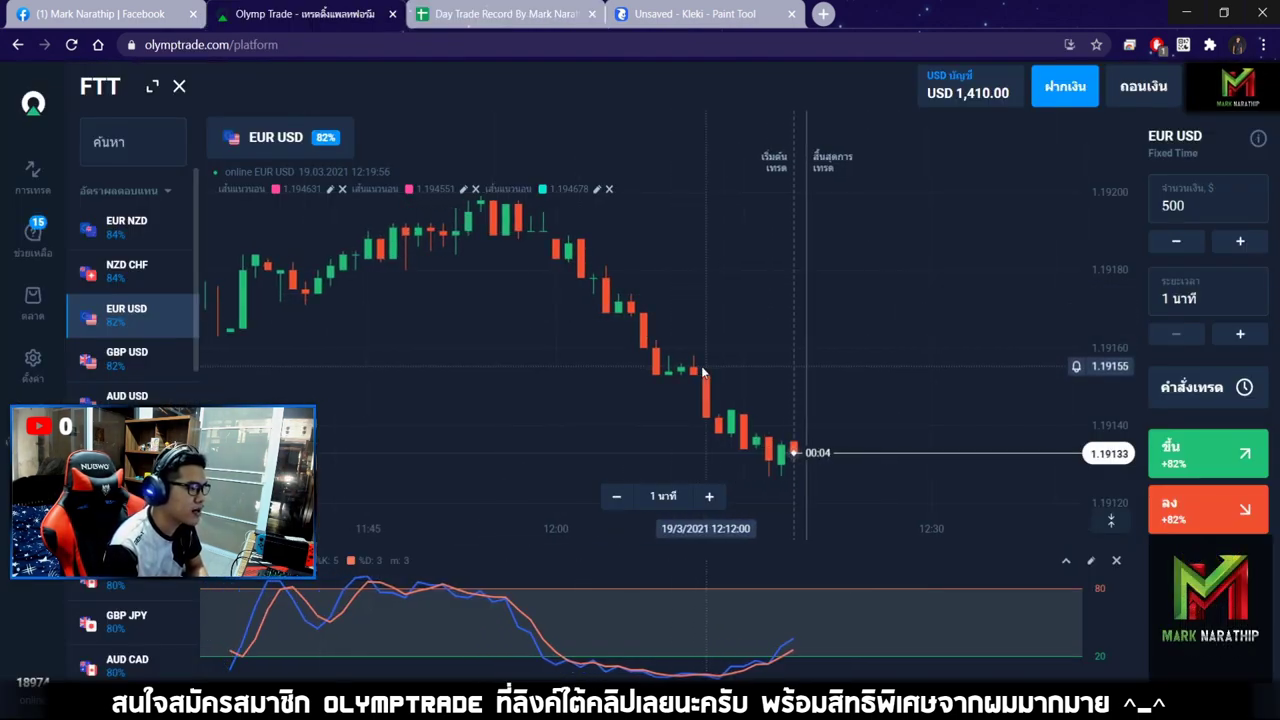
{"action": "left_click", "coordinate": [607, 502]}
{"action": "scroll", "coordinate": [690, 420], "scroll_direction": "down", "scroll_amount": 5}
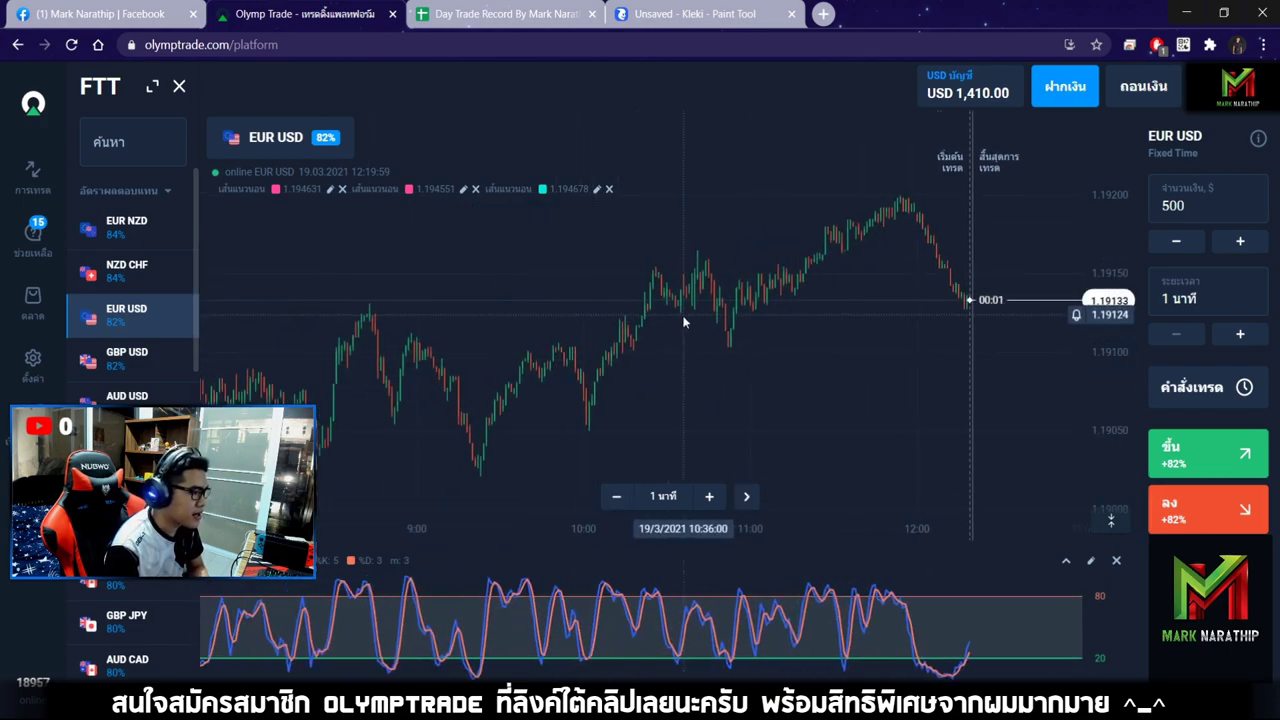
{"action": "scroll", "coordinate": [695, 410], "scroll_direction": "up", "scroll_amount": 5}
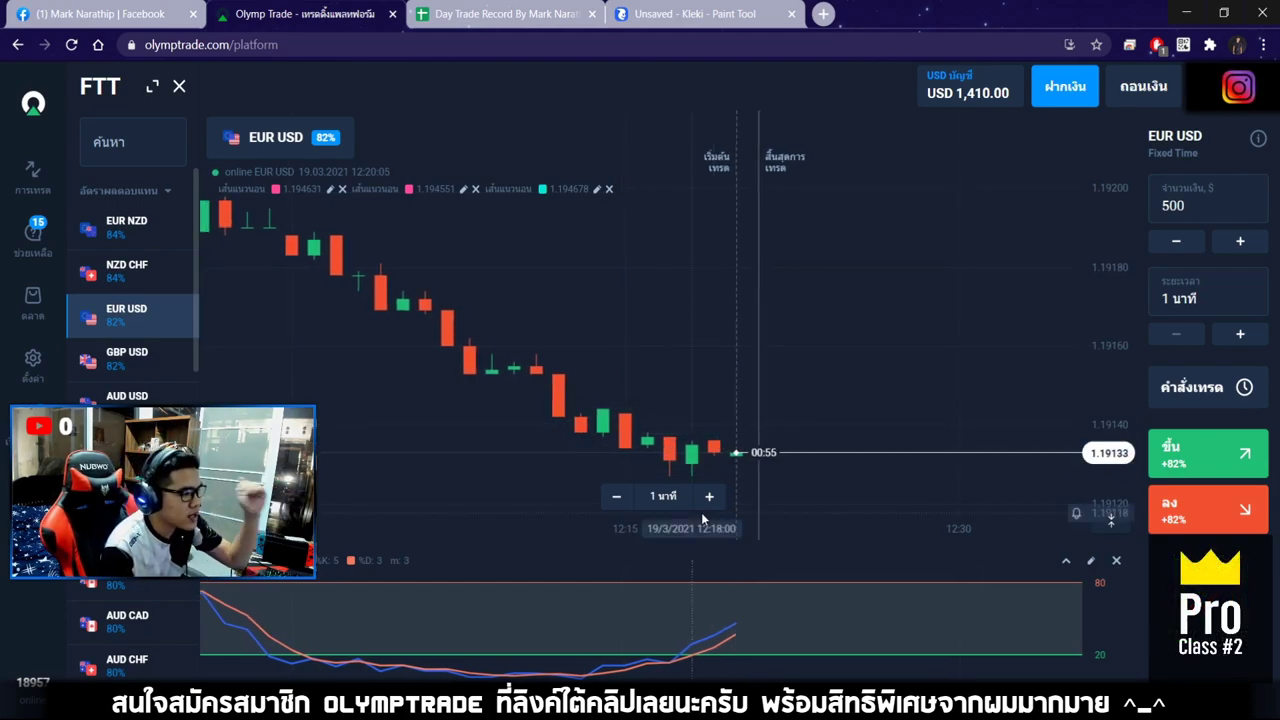
{"action": "scroll", "coordinate": [688, 465], "scroll_direction": "up", "scroll_amount": 2}
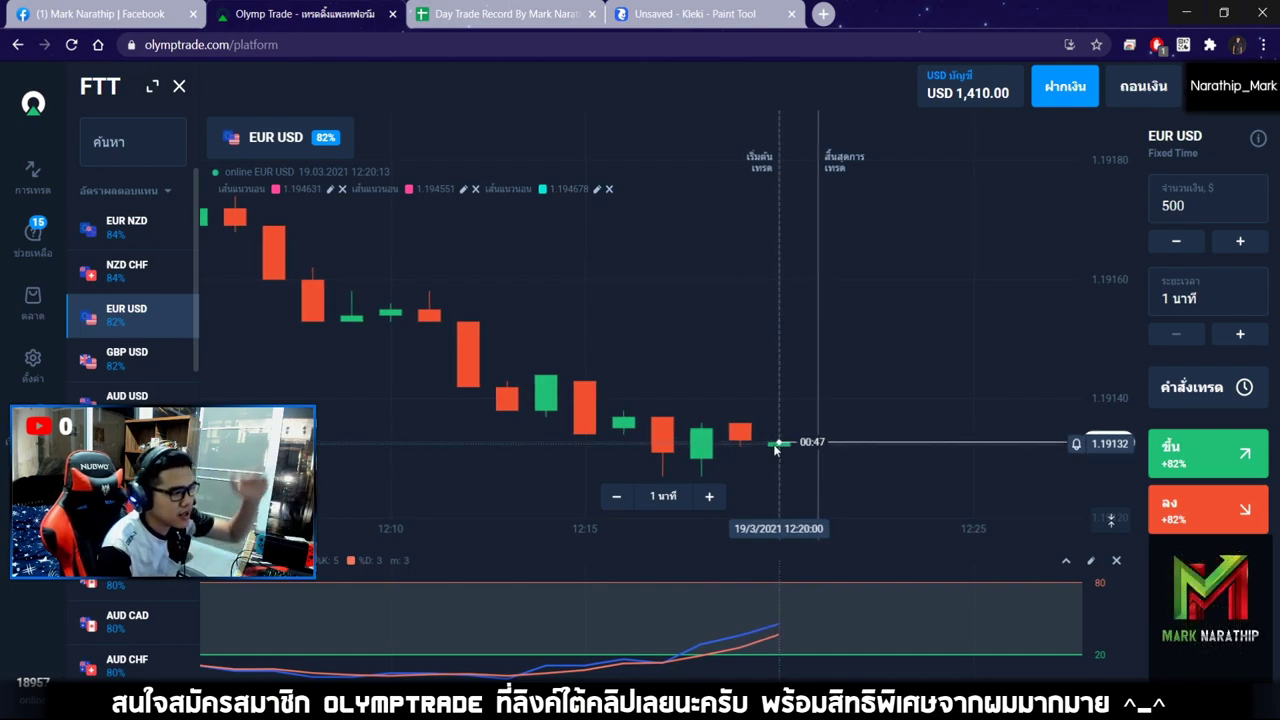
{"action": "left_click_drag", "start_coordinate": [737, 372], "coordinate": [688, 375]}
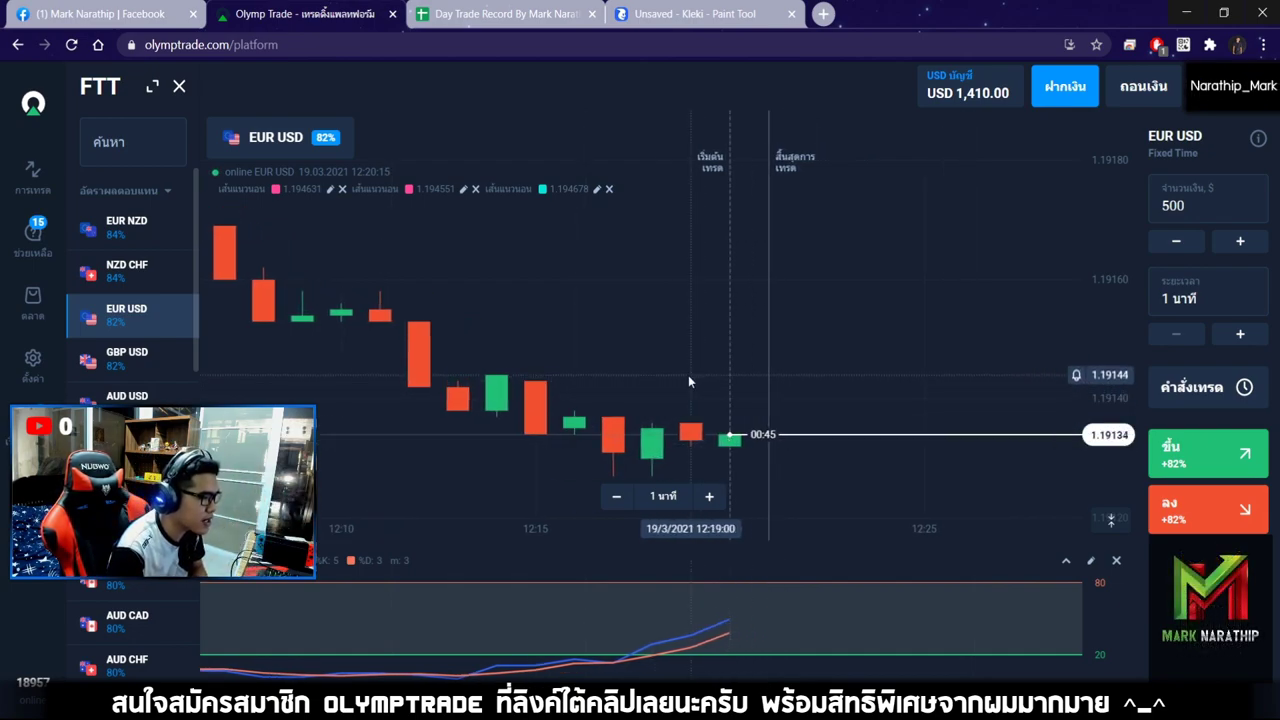
{"action": "scroll", "coordinate": [606, 512], "scroll_direction": "down", "scroll_amount": 5}
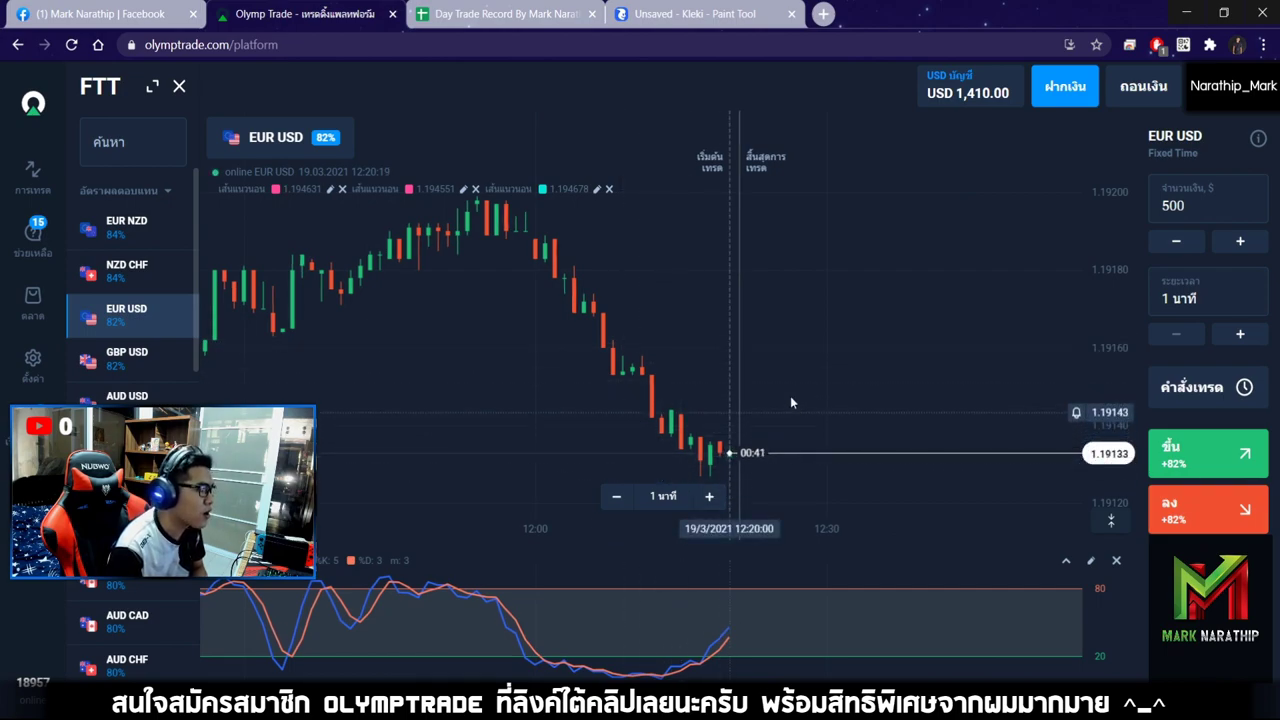
{"action": "left_click_drag", "start_coordinate": [757, 371], "coordinate": [857, 370]}
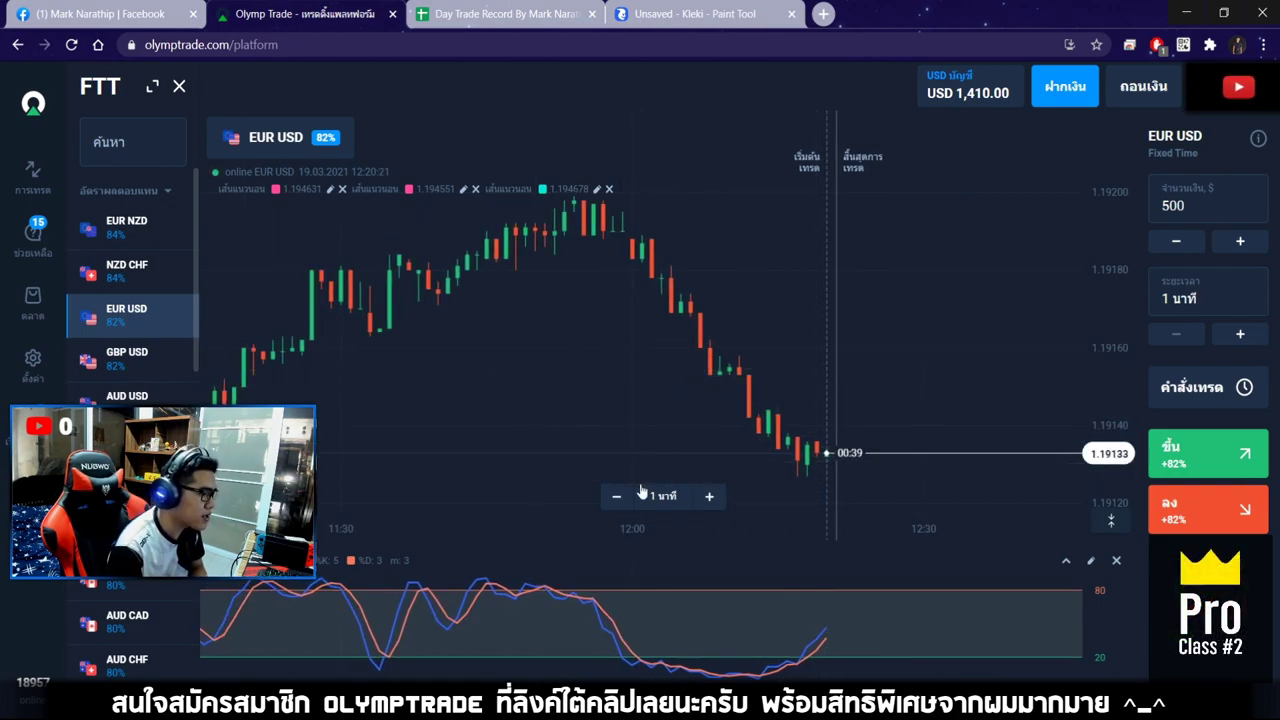
{"action": "scroll", "coordinate": [793, 310], "scroll_direction": "down", "scroll_amount": 2}
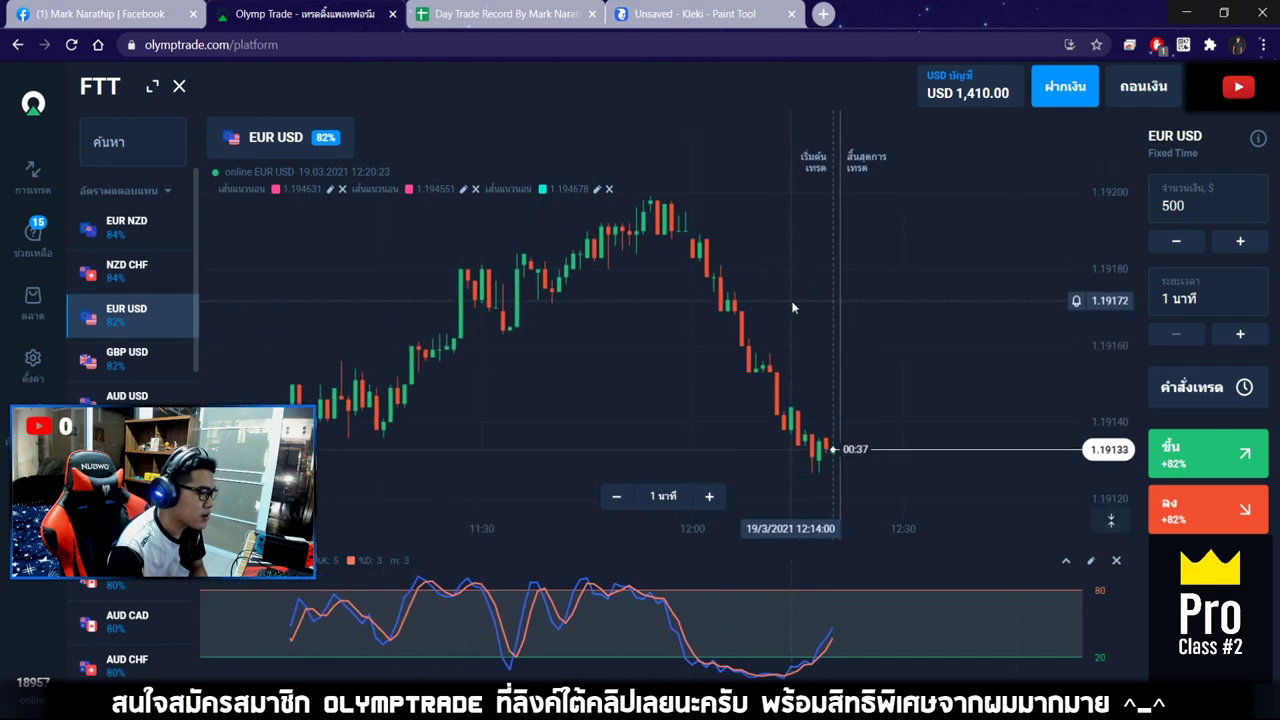
{"action": "scroll", "coordinate": [793, 307], "scroll_direction": "down", "scroll_amount": 3}
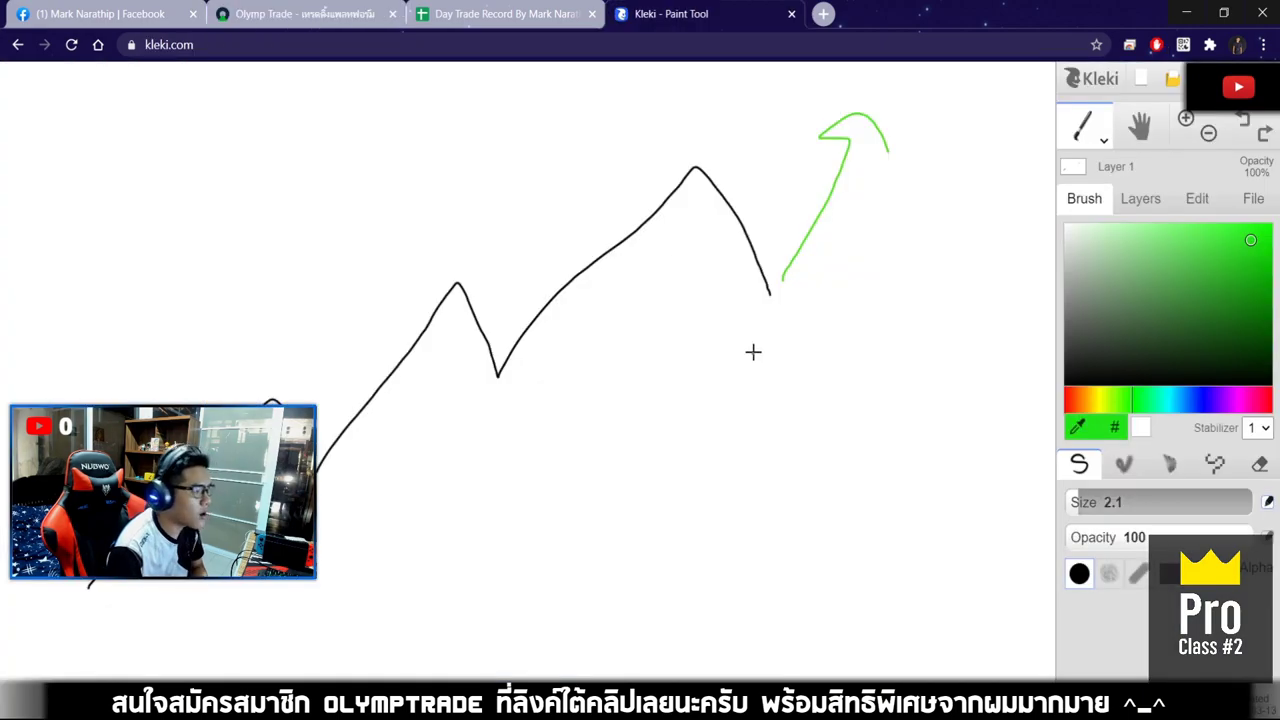
In the Kleki sketch, circle the last peak and green arrow, add a short green mark, and undo these markings
{"action": "left_click_drag", "start_coordinate": [930, 206], "coordinate": [697, 334]}
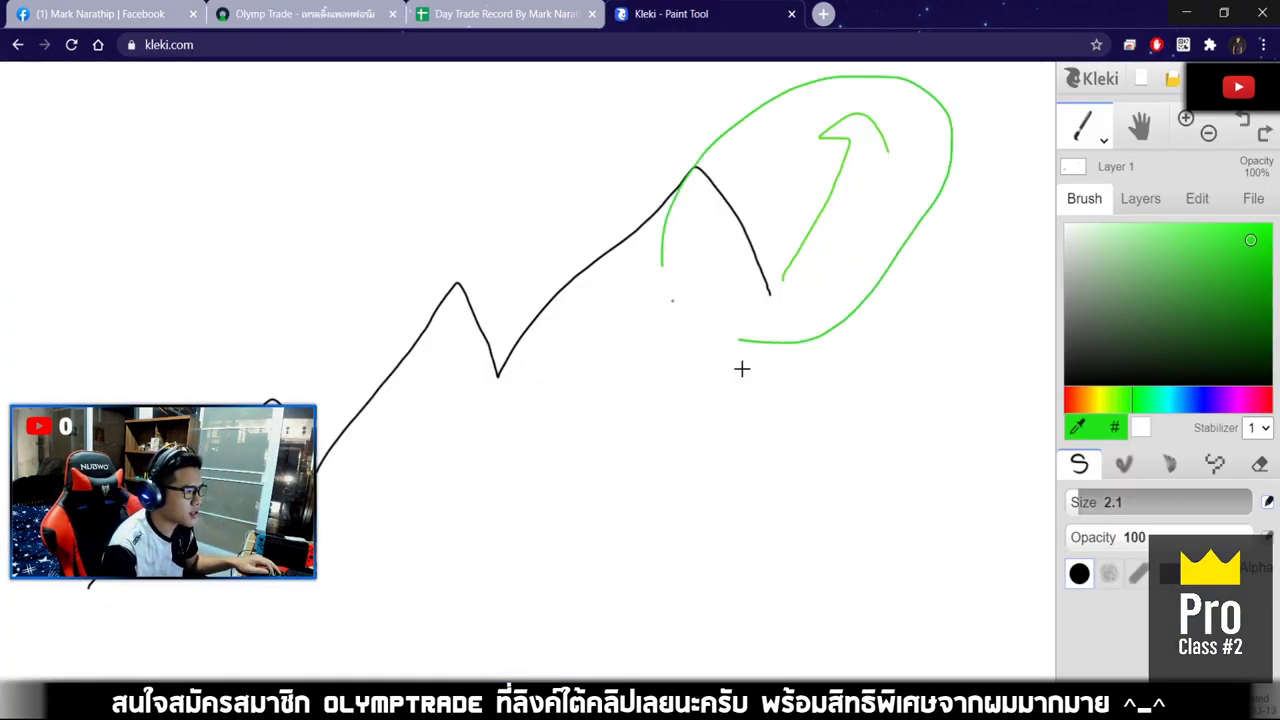
{"action": "key", "text": "ctrl+z"}
{"action": "mouse_move", "coordinate": [795, 300]}
{"action": "left_mouse_down"}
{"action": "mouse_move", "coordinate": [720, 186]}
{"action": "mouse_move", "coordinate": [775, 320]}
{"action": "left_mouse_up"}
{"action": "key", "text": "ctrl+z"}
Return to Olymp Trade and examine the newest EUR USD candles and the preceding decline for the second trade
{"action": "left_click", "coordinate": [347, 22]}
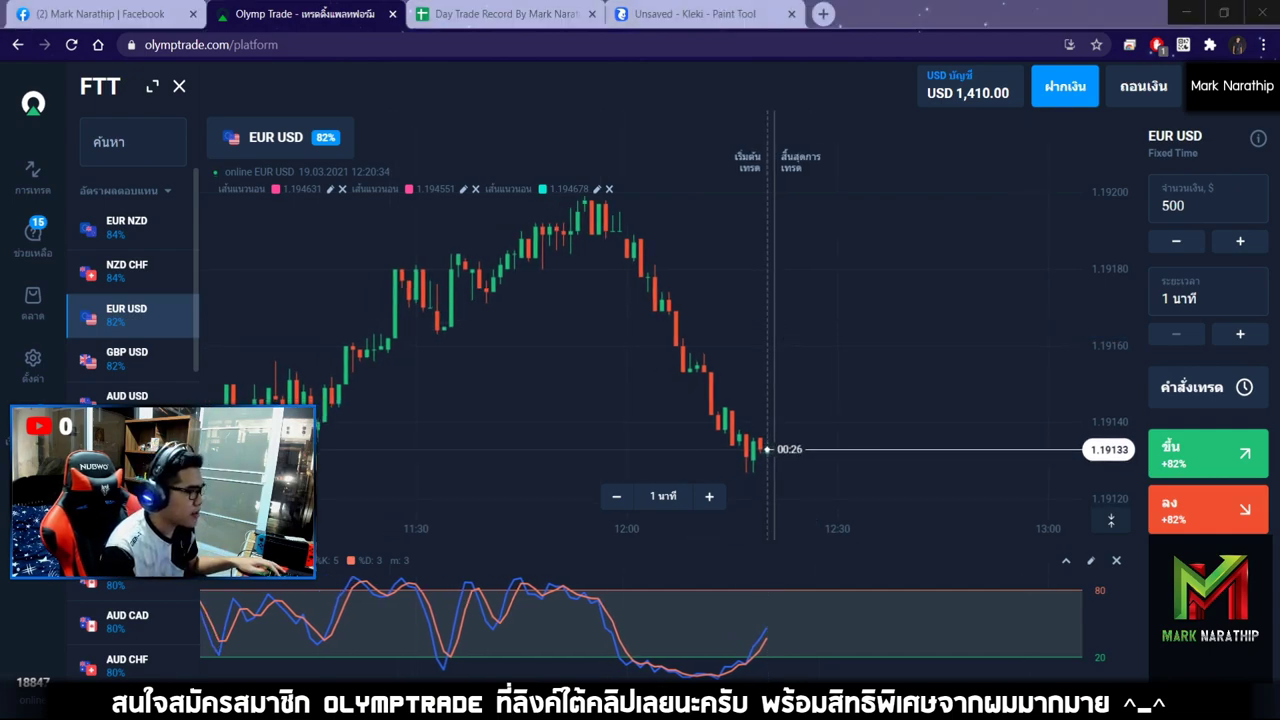
{"action": "left_click", "coordinate": [722, 498]}
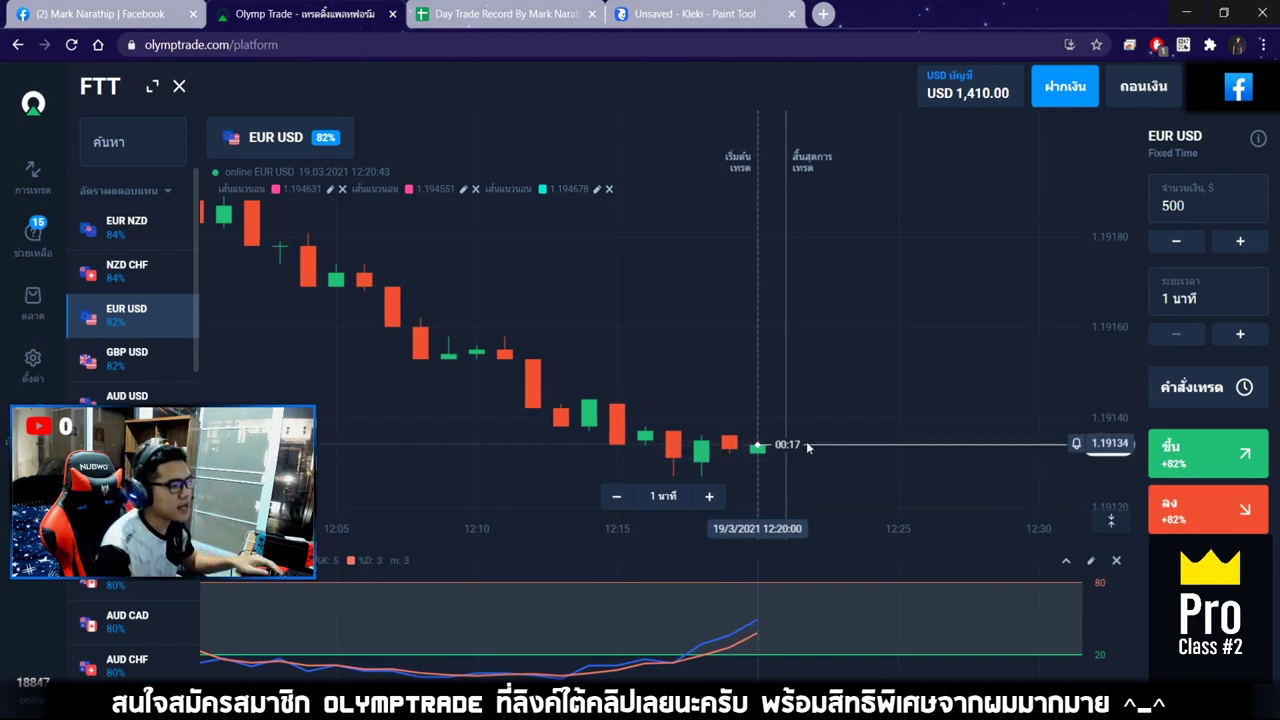
{"action": "scroll", "coordinate": [815, 426], "scroll_direction": "up", "scroll_amount": 2}
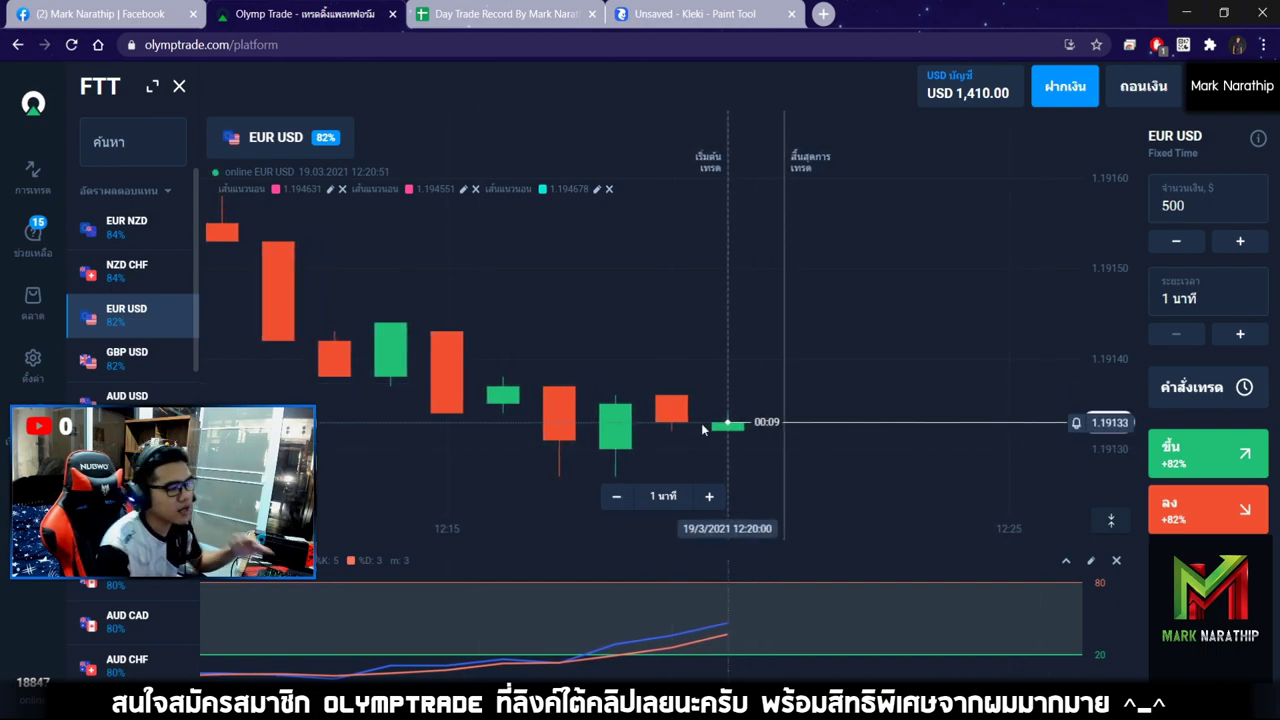
{"action": "scroll", "coordinate": [755, 422], "scroll_direction": "down", "scroll_amount": 5}
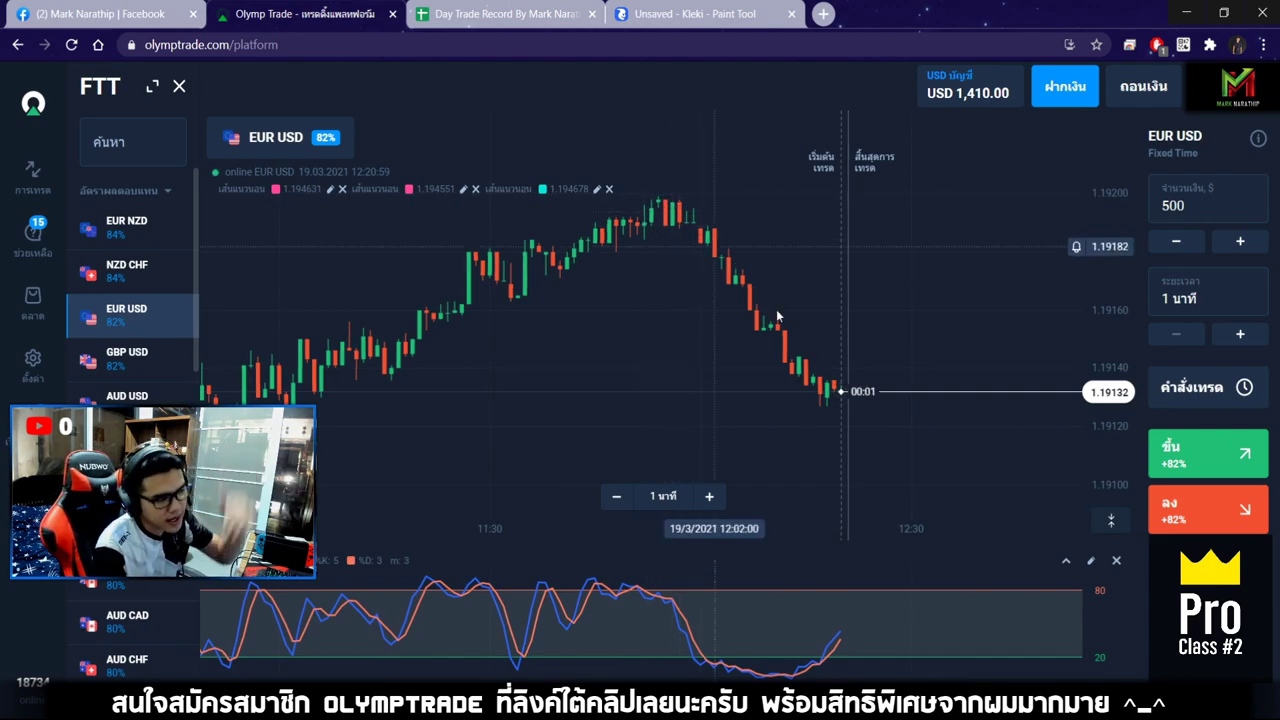
Open a 500 USD one-minute up trade on EUR USD and watch its entry level against the latest candles
{"action": "left_click", "coordinate": [709, 496]}
{"action": "left_click", "coordinate": [1184, 453]}
{"action": "left_click", "coordinate": [709, 496]}
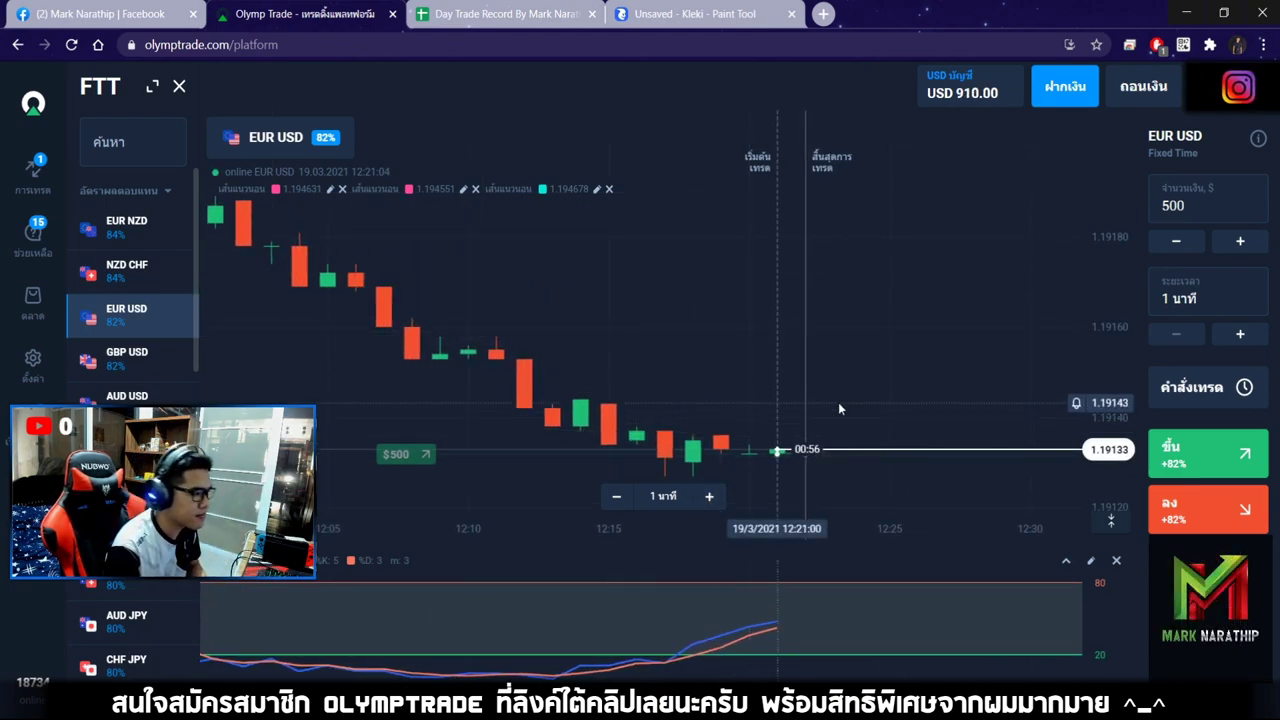
{"action": "left_click_drag", "start_coordinate": [817, 408], "coordinate": [848, 452]}
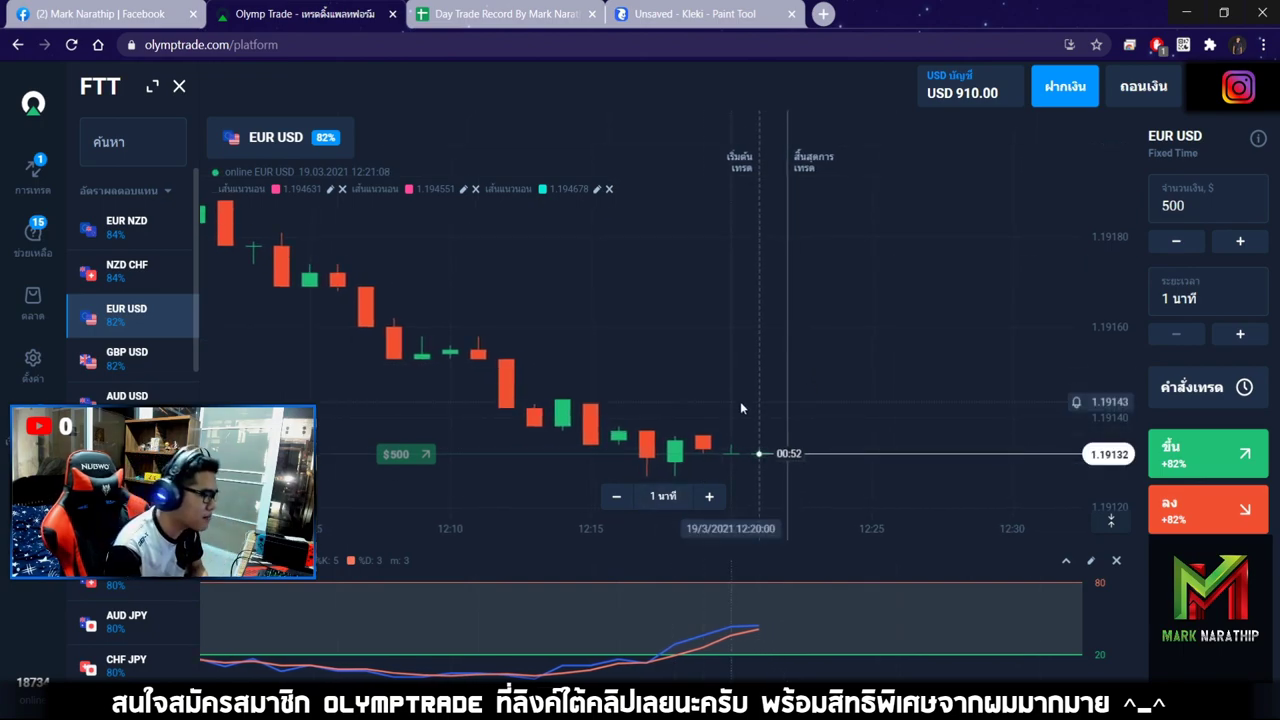
{"action": "left_click", "coordinate": [709, 505]}
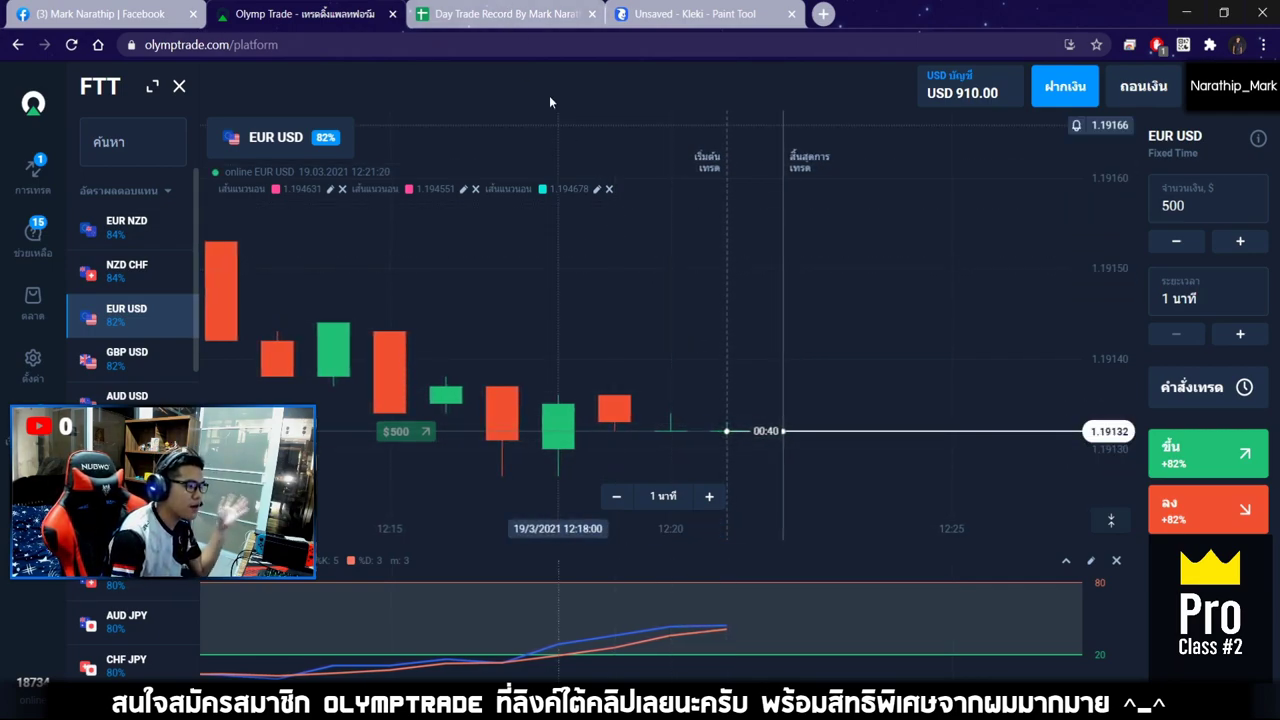
In the Kleki sketch, draw a trial stroke over the green arrow and undo it
{"action": "left_click", "coordinate": [540, 14]}
{"action": "left_click", "coordinate": [700, 14]}
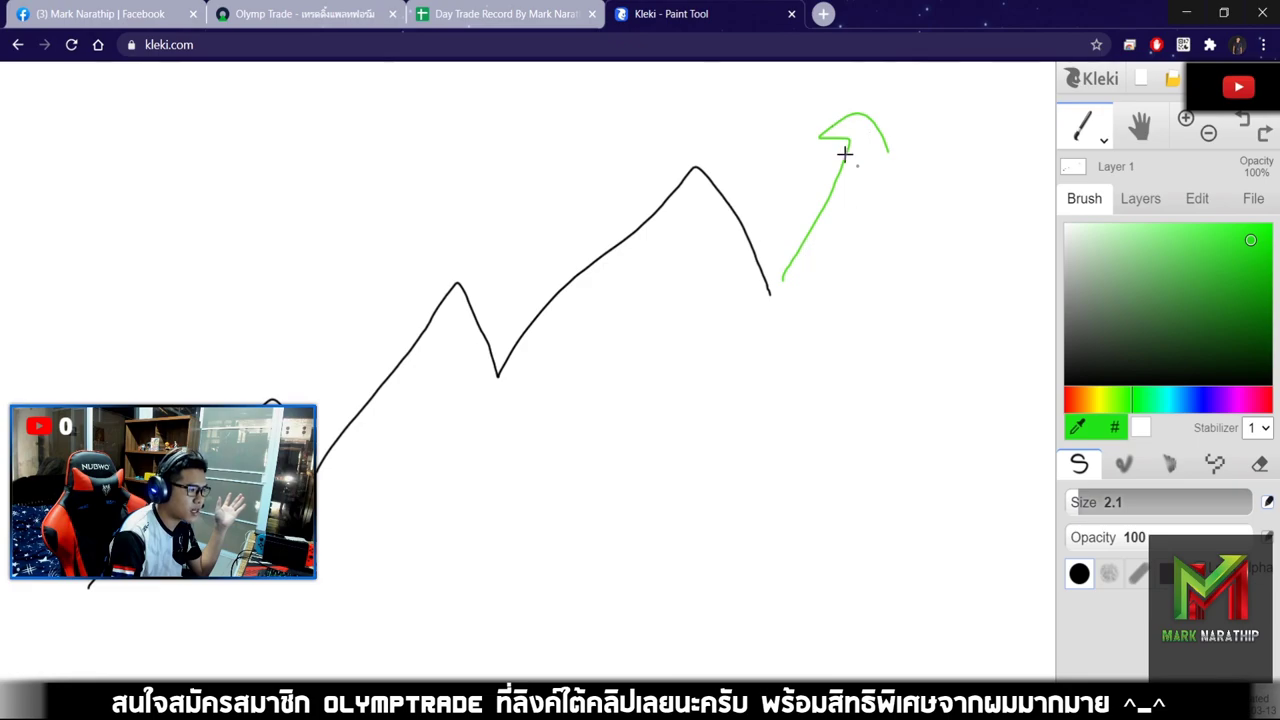
{"action": "left_click_drag", "start_coordinate": [843, 73], "coordinate": [848, 318]}
{"action": "key", "text": "ctrl+z"}
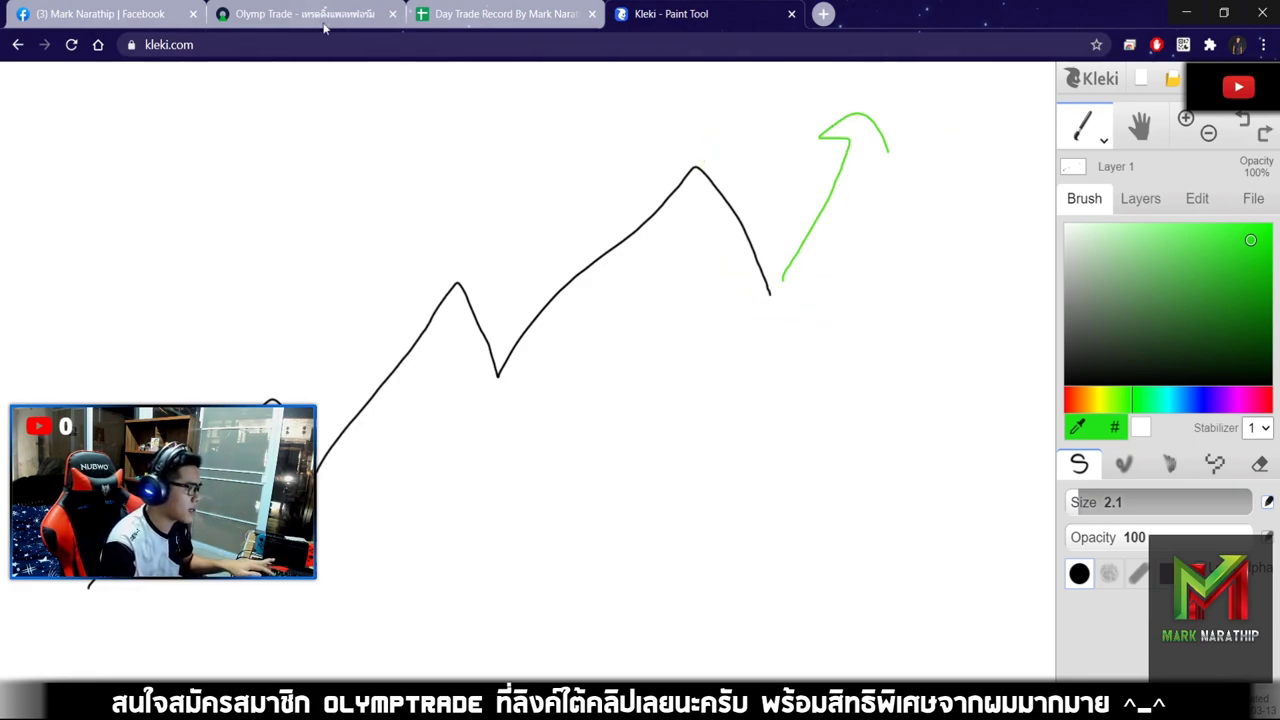
Return to Olymp Trade and compare the overall EUR USD trend with the candles around the open trade until it expires
{"action": "key", "text": "ctrl+2"}
{"action": "left_click_drag", "start_coordinate": [678, 402], "coordinate": [716, 397]}
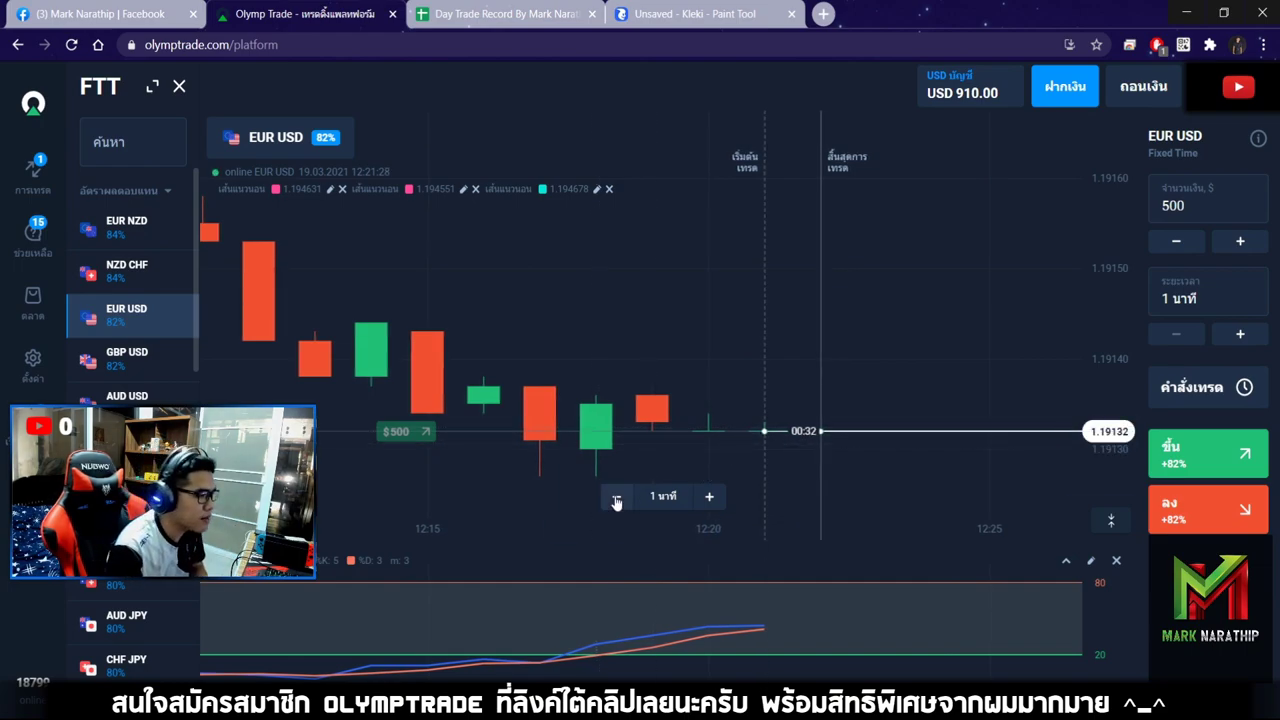
{"action": "scroll", "coordinate": [617, 500], "scroll_direction": "down", "scroll_amount": 10}
{"action": "left_click_drag", "start_coordinate": [815, 279], "coordinate": [746, 373]}
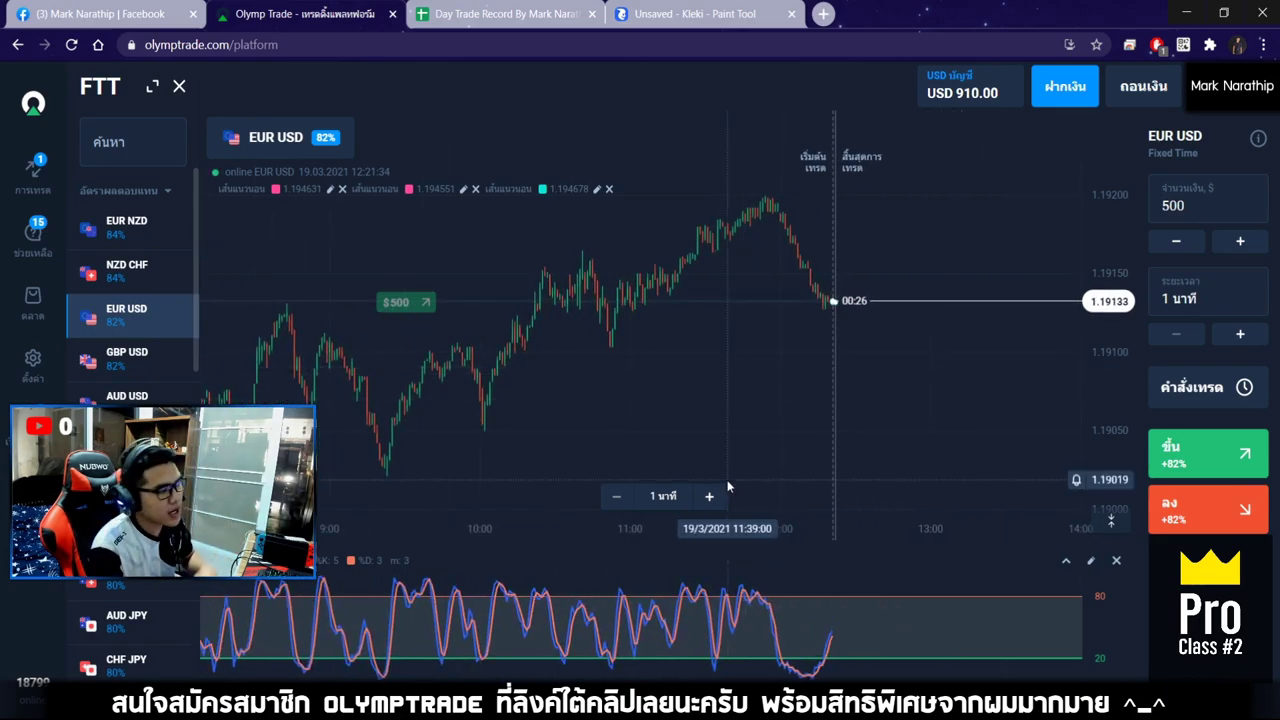
{"action": "scroll", "coordinate": [849, 425], "scroll_direction": "up", "scroll_amount": 8}
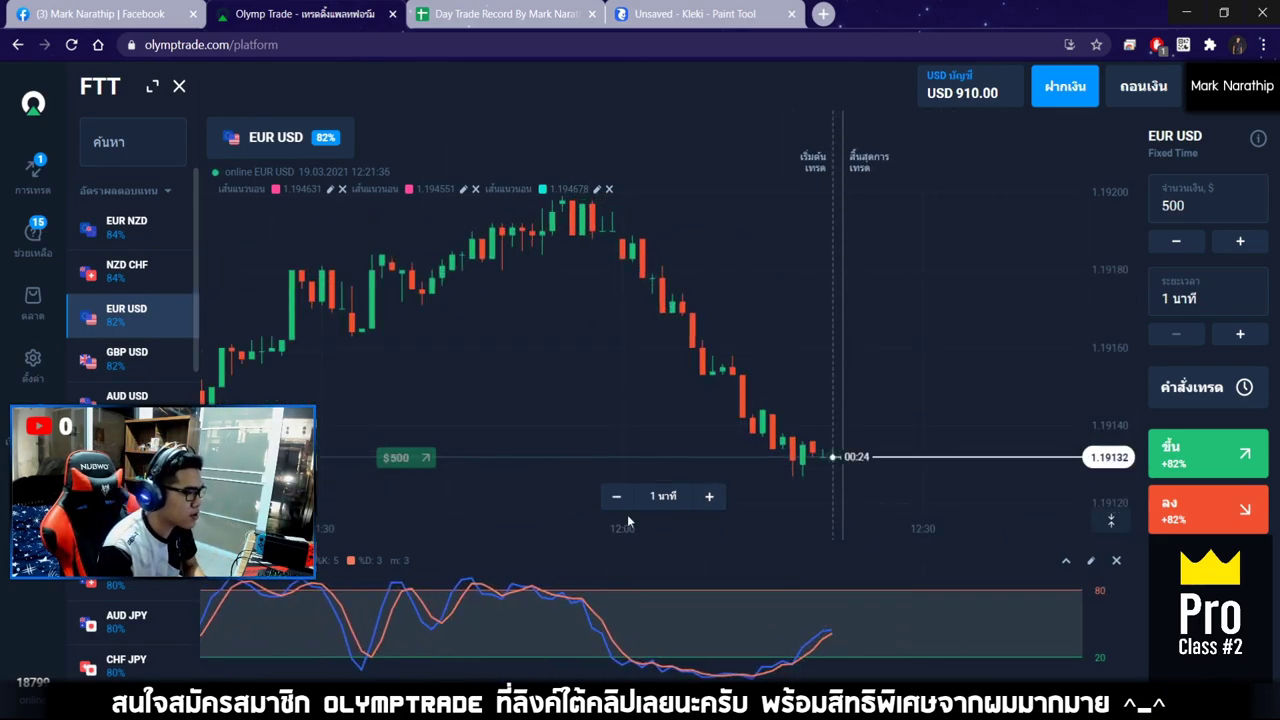
{"action": "scroll", "coordinate": [747, 394], "scroll_direction": "down", "scroll_amount": 8}
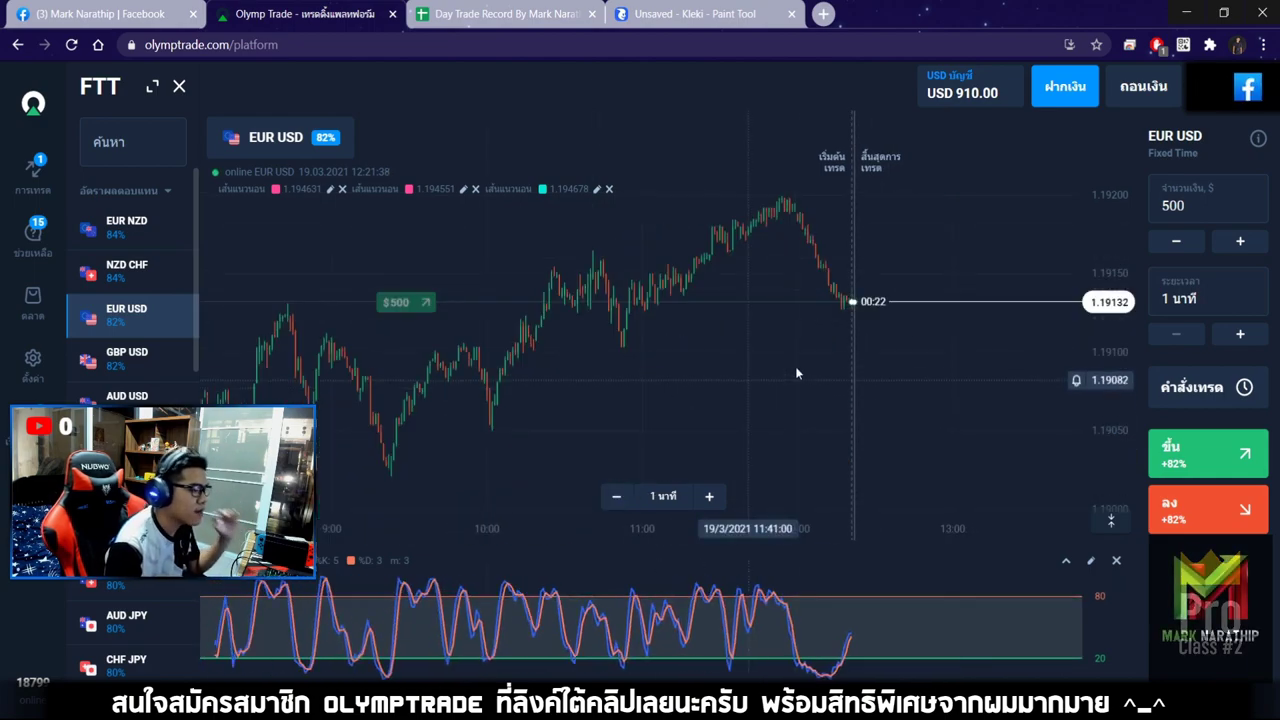
{"action": "left_click_drag", "start_coordinate": [913, 330], "coordinate": [791, 355]}
{"action": "scroll", "coordinate": [789, 414], "scroll_direction": "up", "scroll_amount": 6}
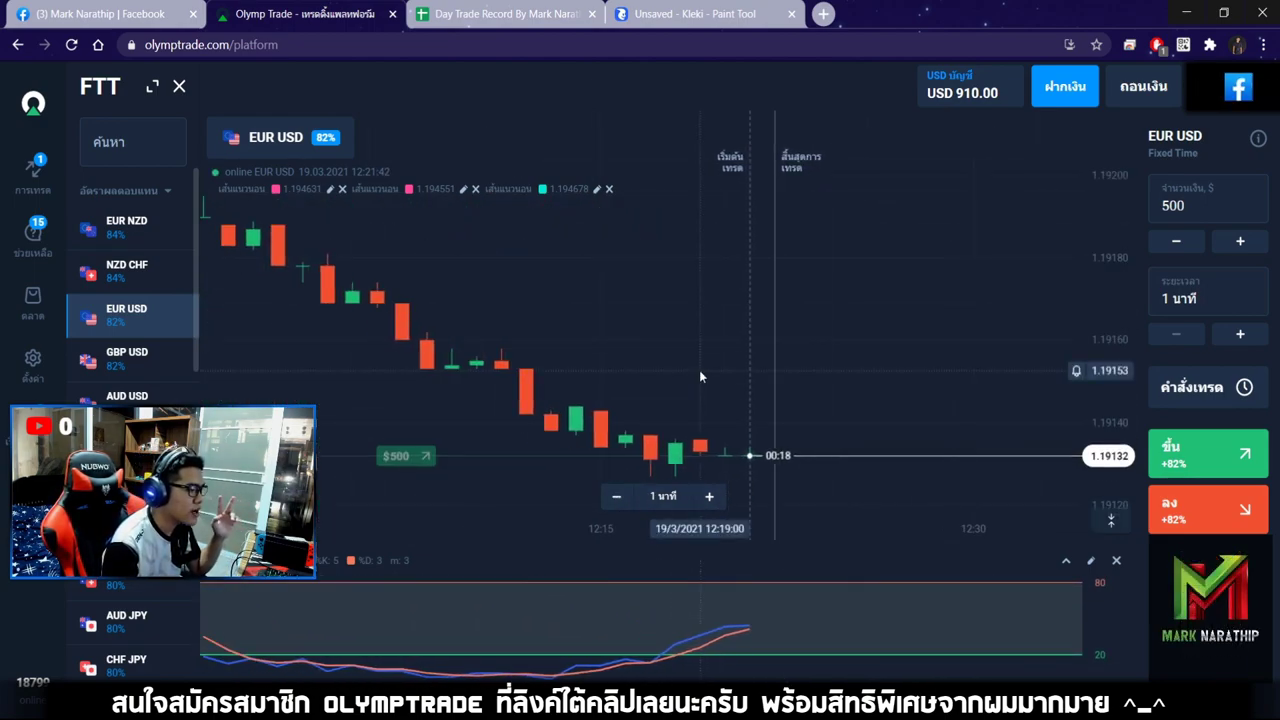
{"action": "scroll", "coordinate": [612, 390], "scroll_direction": "down", "scroll_amount": 2}
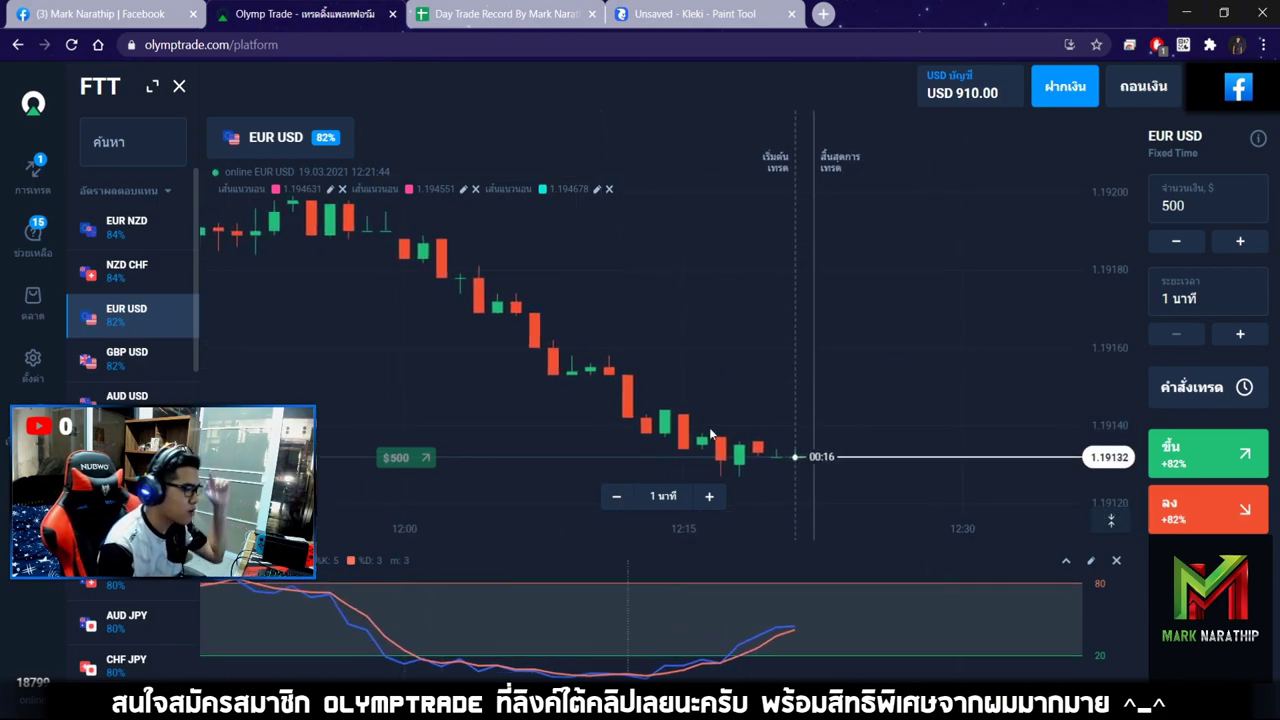
{"action": "left_click", "coordinate": [710, 497]}
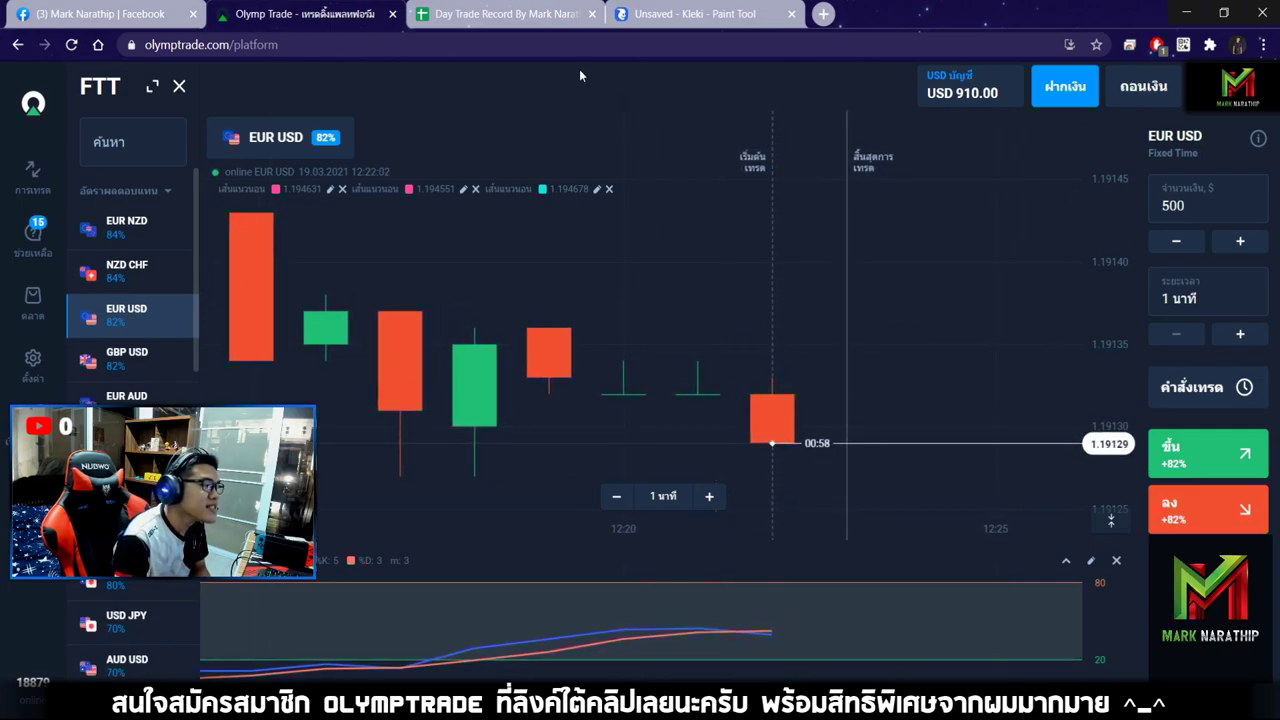
Check the closing candle of the second trade and mark trade 2 as แพ้ in the Day Trade Record spreadsheet
{"action": "left_click", "coordinate": [528, 20]}
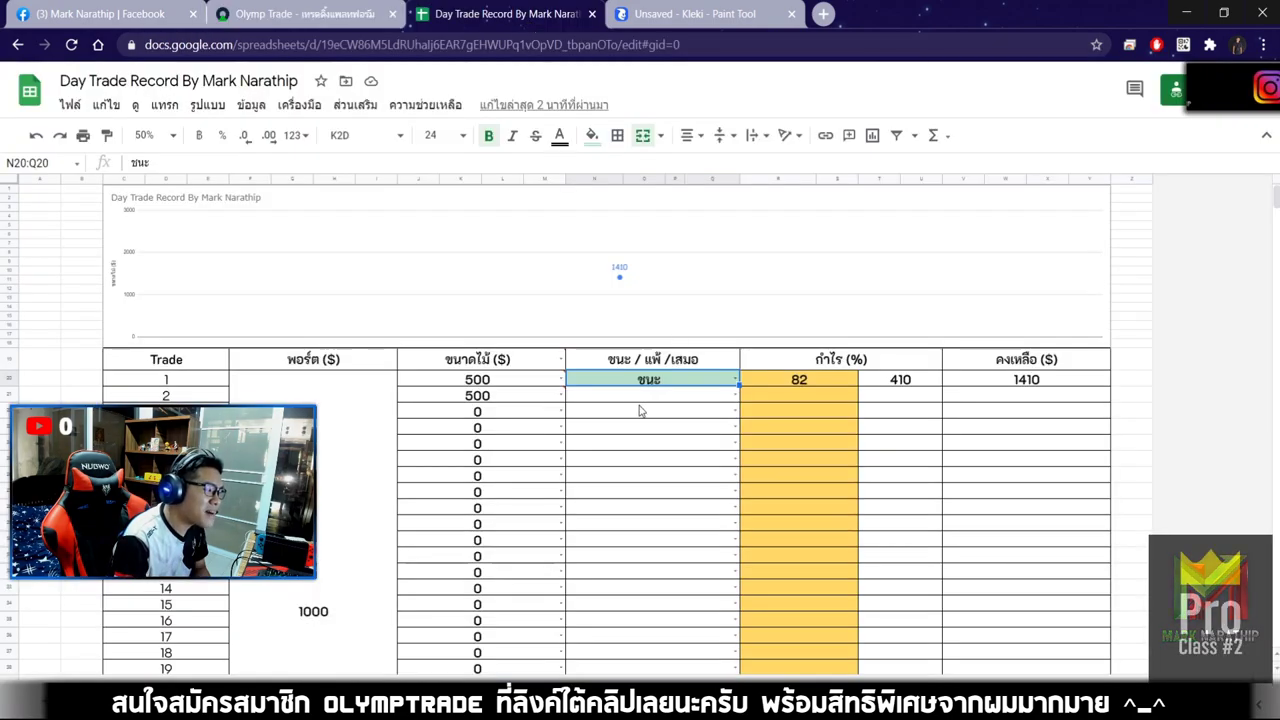
{"action": "left_click", "coordinate": [300, 14]}
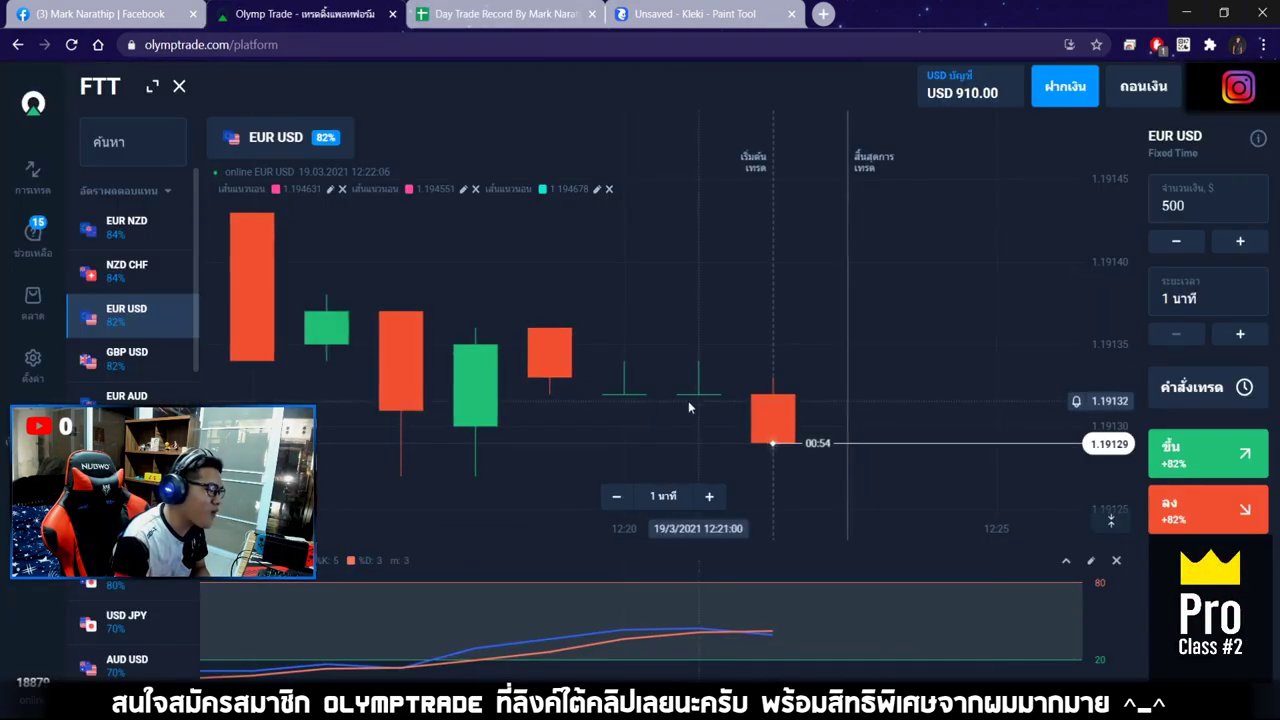
{"action": "left_click", "coordinate": [515, 14]}
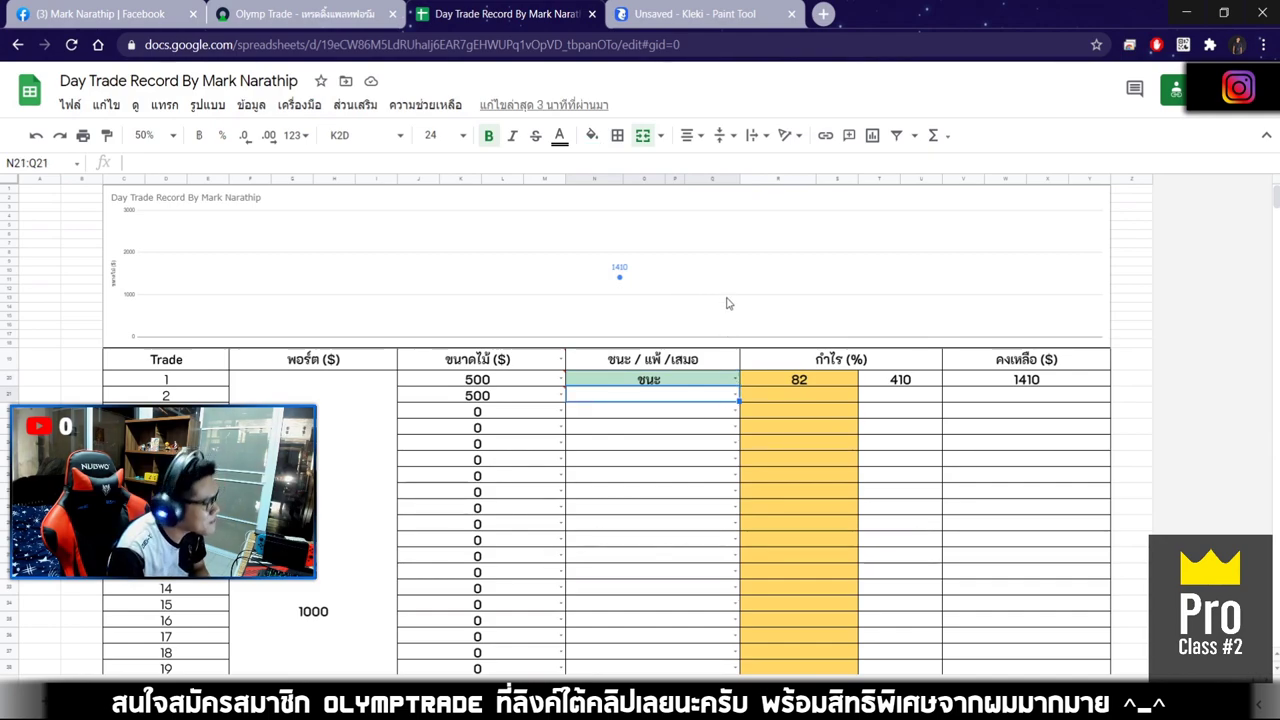
{"action": "left_click", "coordinate": [689, 404]}
{"action": "left_click", "coordinate": [612, 444]}
Set the กำไร (%) value of trade 2 to 82
{"action": "left_click", "coordinate": [820, 397]}
{"action": "key", "text": "Return"}
{"action": "left_click", "coordinate": [820, 396]}
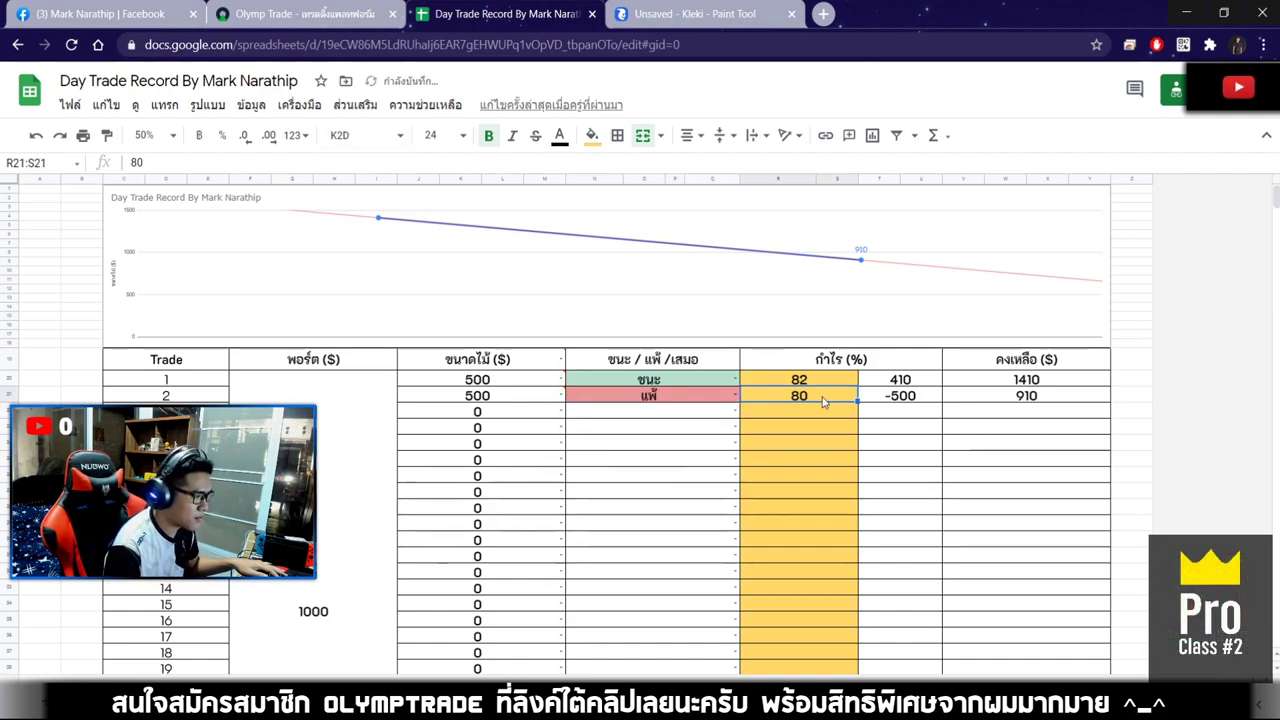
{"action": "type", "text": "82"}
{"action": "key", "text": "Return"}
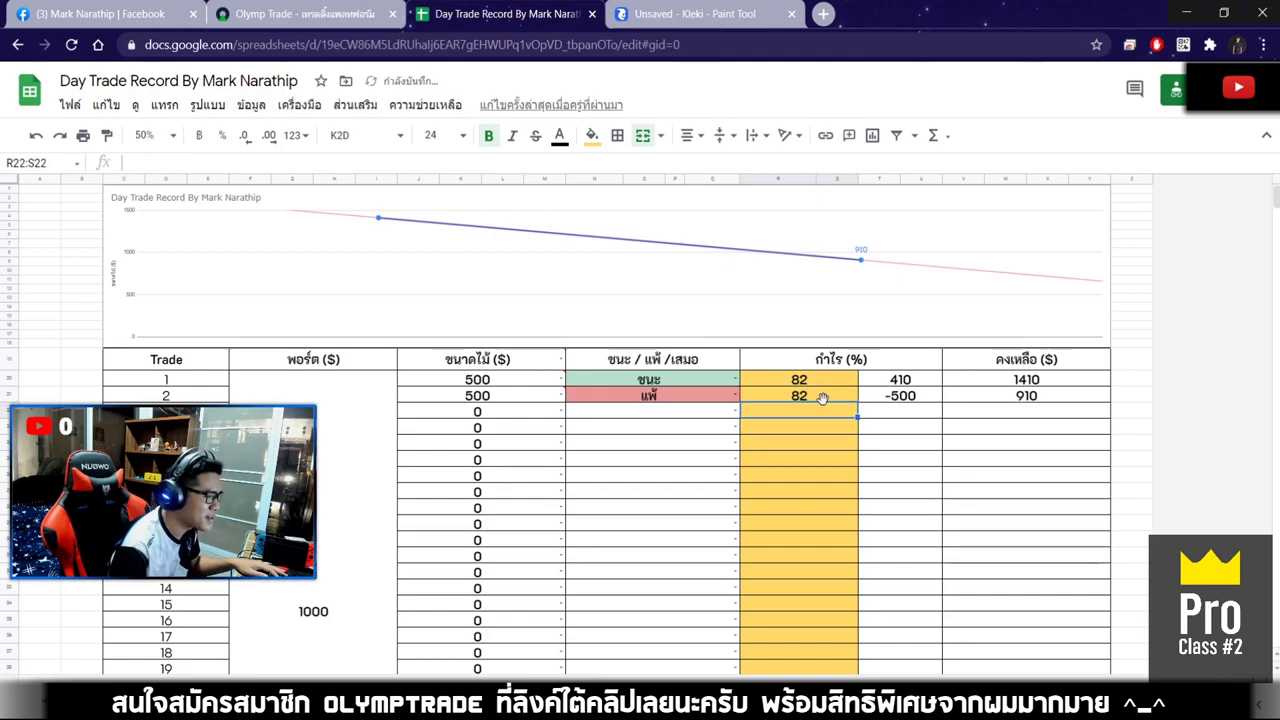
Set the position size of trade 3 to 500 in the ขนาดไม้ ($) column of the spreadsheet
{"action": "left_click", "coordinate": [333, 18]}
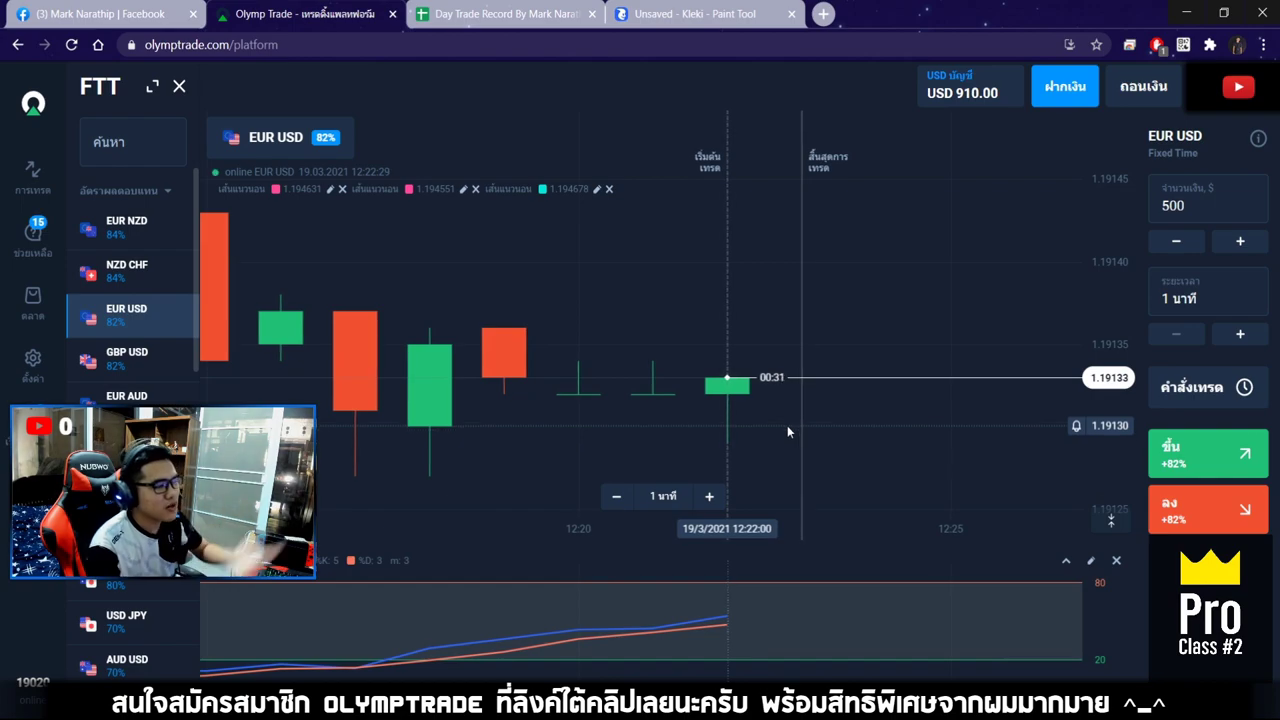
{"action": "left_click", "coordinate": [505, 13]}
{"action": "left_click", "coordinate": [527, 412]}
{"action": "key", "text": "Return"}
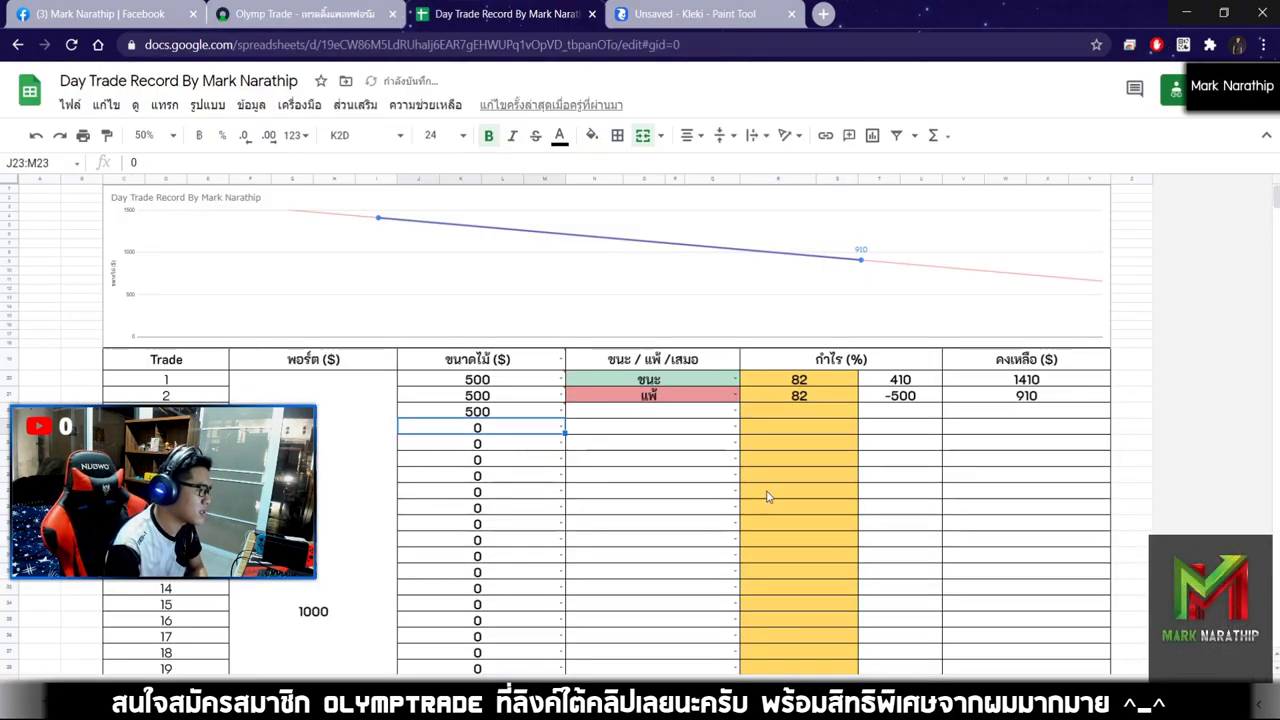
Compare the current EUR USD decline in Olymp Trade with the trend pattern drawn in the Kleki sketch
{"action": "left_click", "coordinate": [300, 14]}
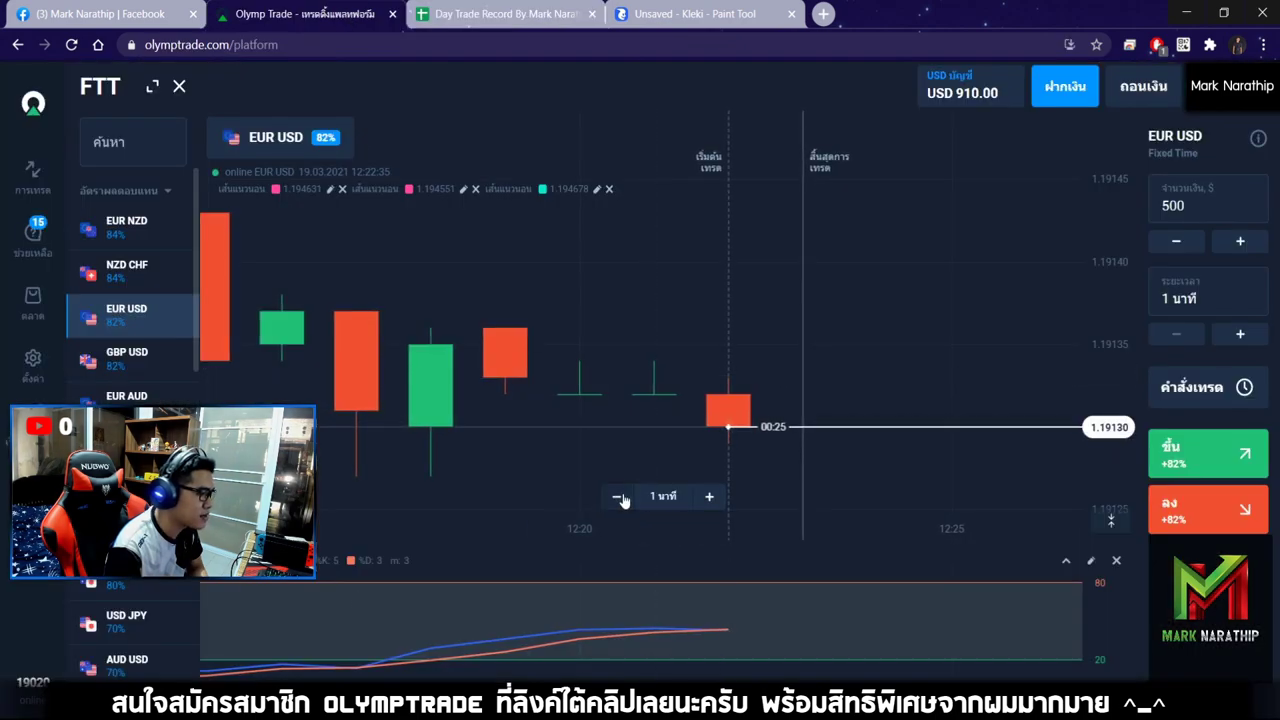
{"action": "left_click", "coordinate": [505, 14]}
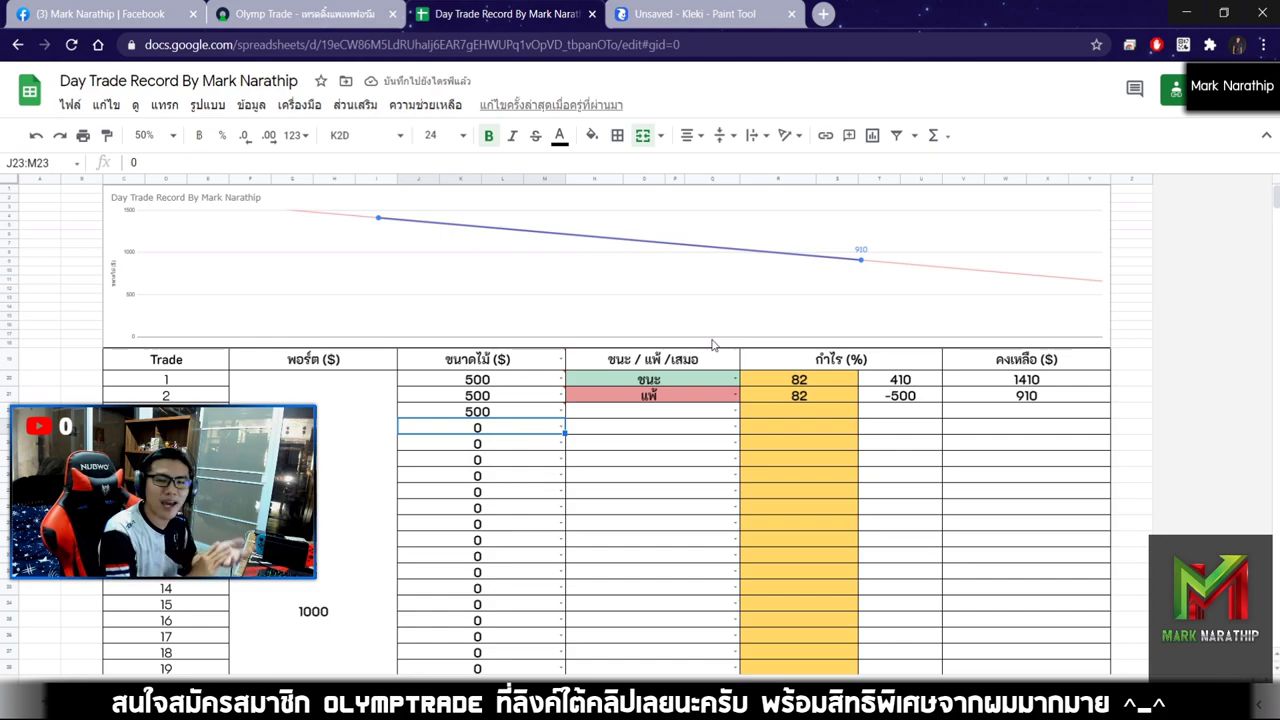
{"action": "key", "text": "ctrl+Tab"}
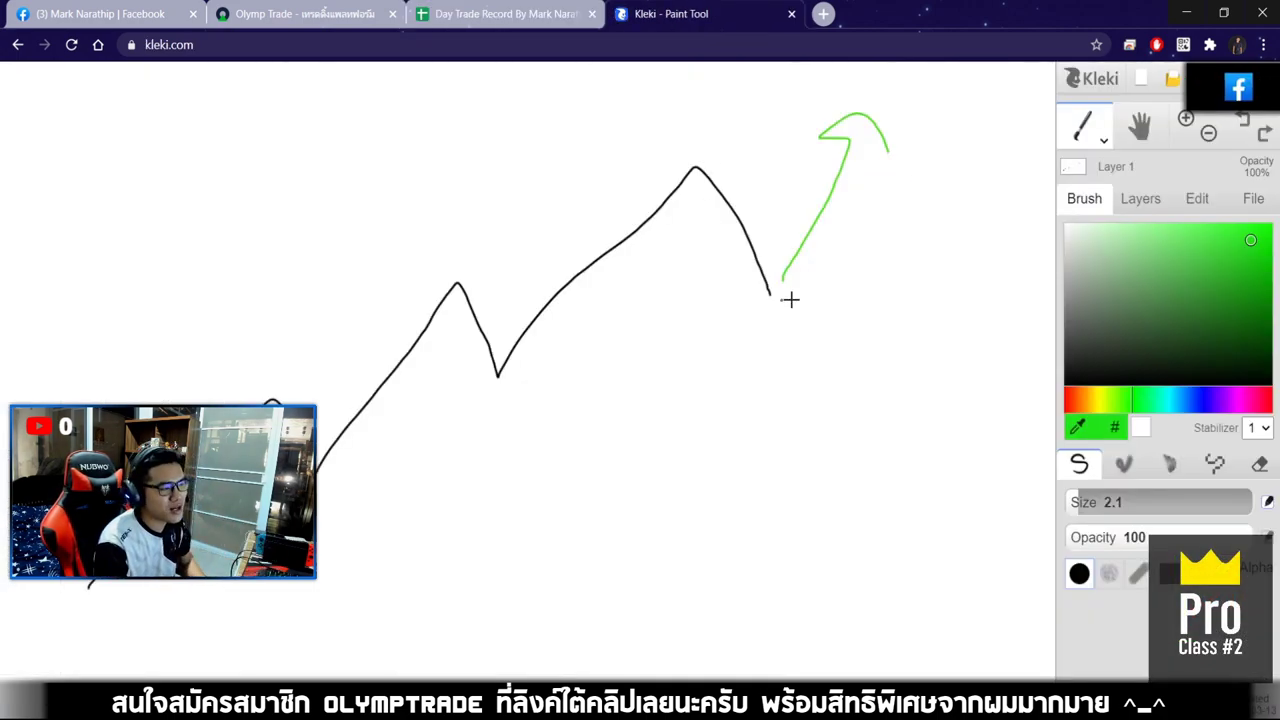
{"action": "key", "text": "ctrl+z"}
{"action": "left_click", "coordinate": [314, 14]}
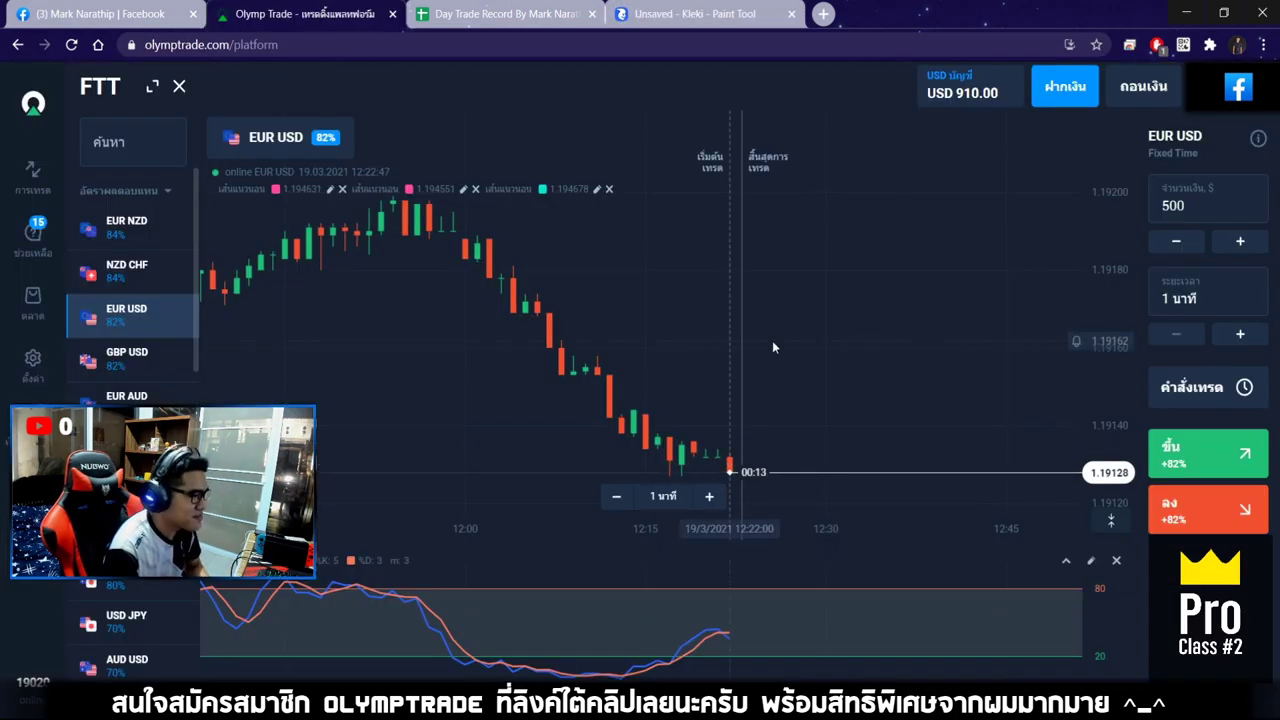
{"action": "left_click", "coordinate": [697, 14]}
Switch to the Day Trade Record spreadsheet and examine the logged trades and the total profit cell in the summary row
{"action": "key", "text": "ctrl+shift+Tab"}
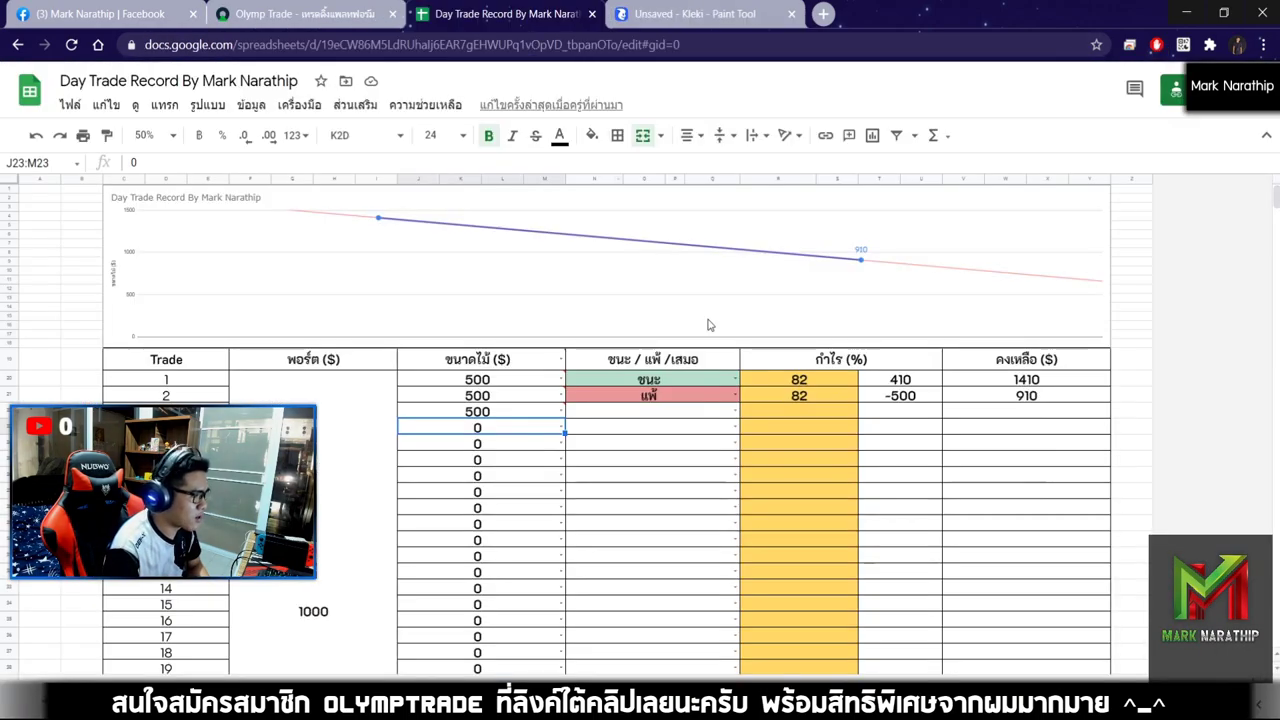
{"action": "left_click", "coordinate": [707, 413]}
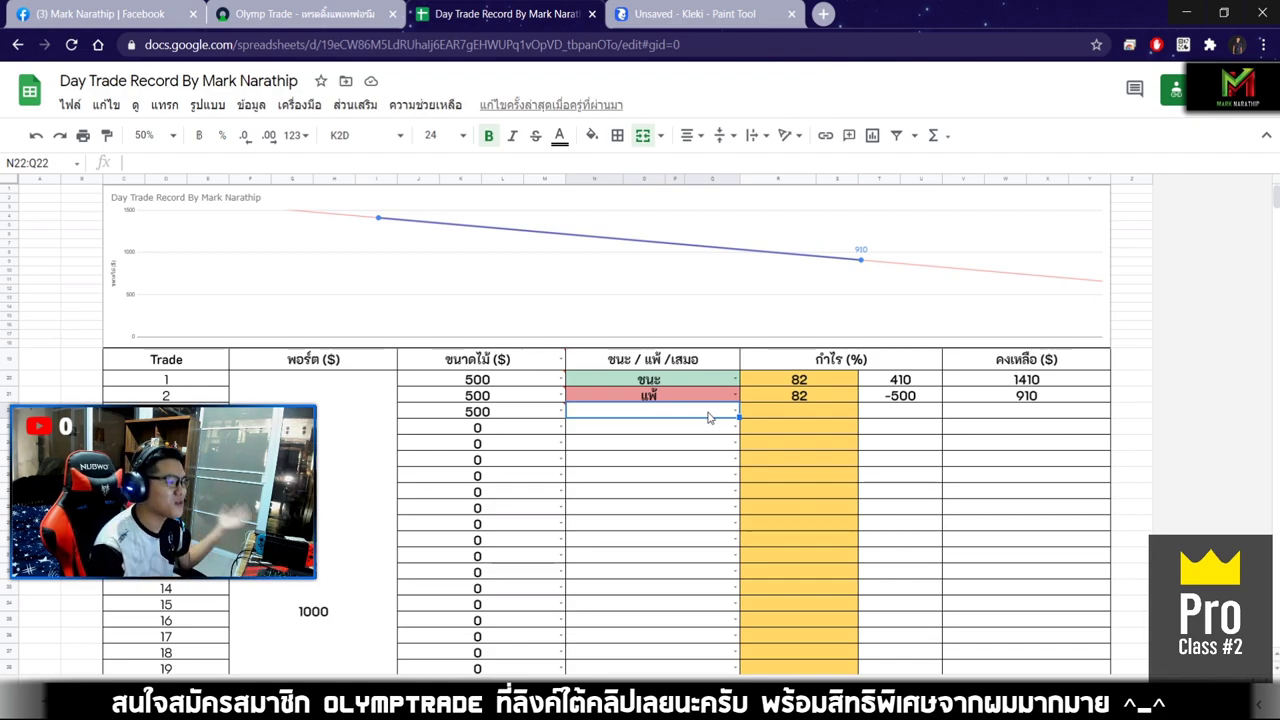
{"action": "scroll", "coordinate": [702, 430], "scroll_direction": "down", "scroll_amount": 5}
{"action": "scroll", "coordinate": [702, 420], "scroll_direction": "up", "scroll_amount": 5}
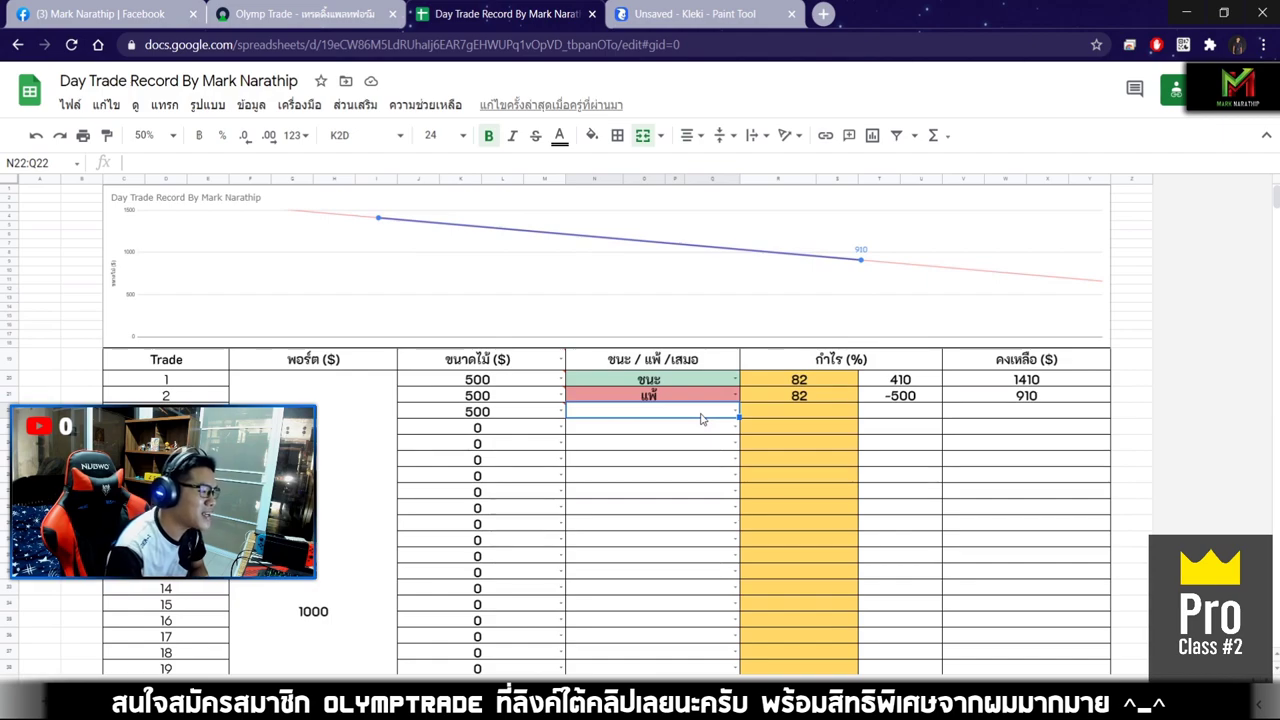
{"action": "scroll", "coordinate": [702, 420], "scroll_direction": "down", "scroll_amount": 5}
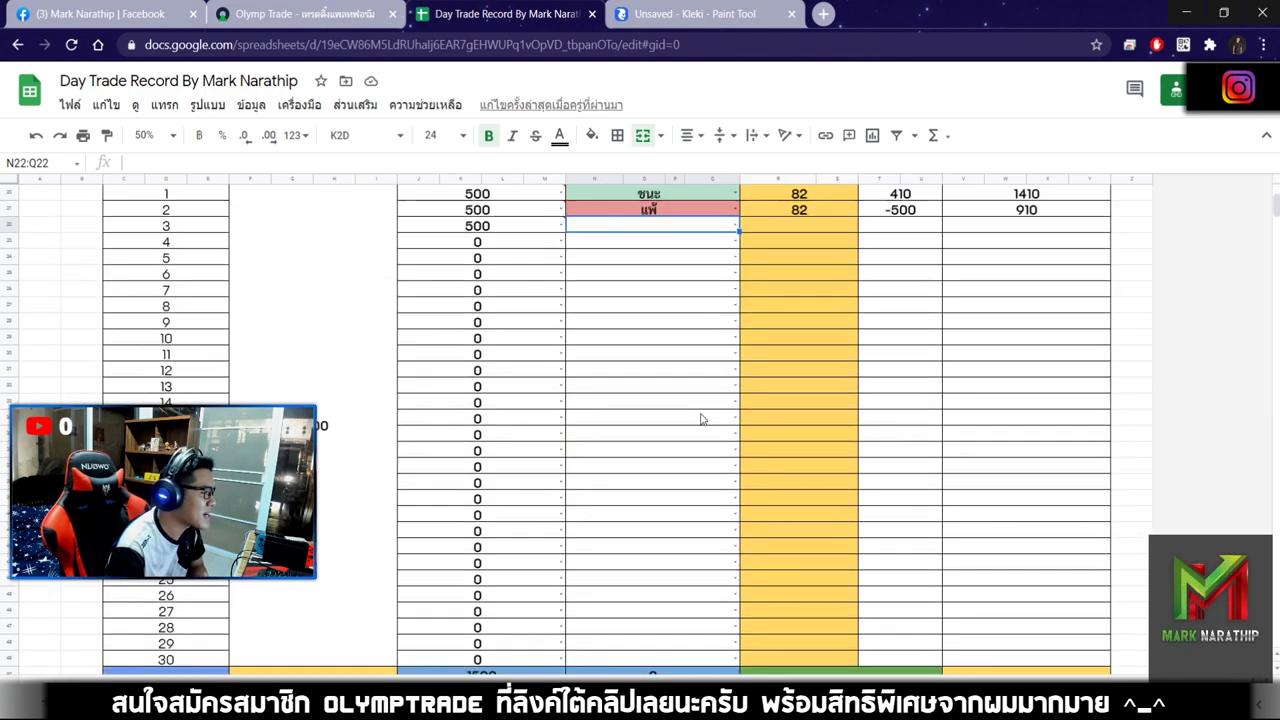
{"action": "left_click", "coordinate": [857, 440]}
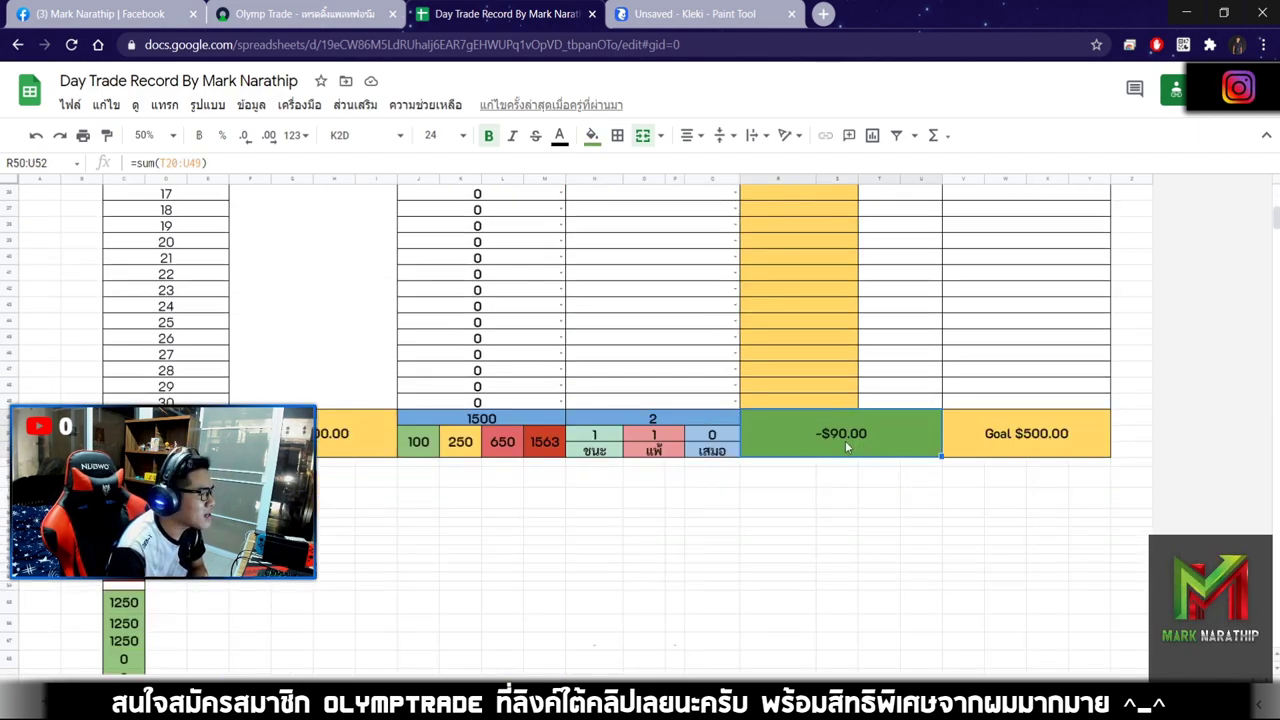
{"action": "scroll", "coordinate": [866, 458], "scroll_direction": "up", "scroll_amount": 5}
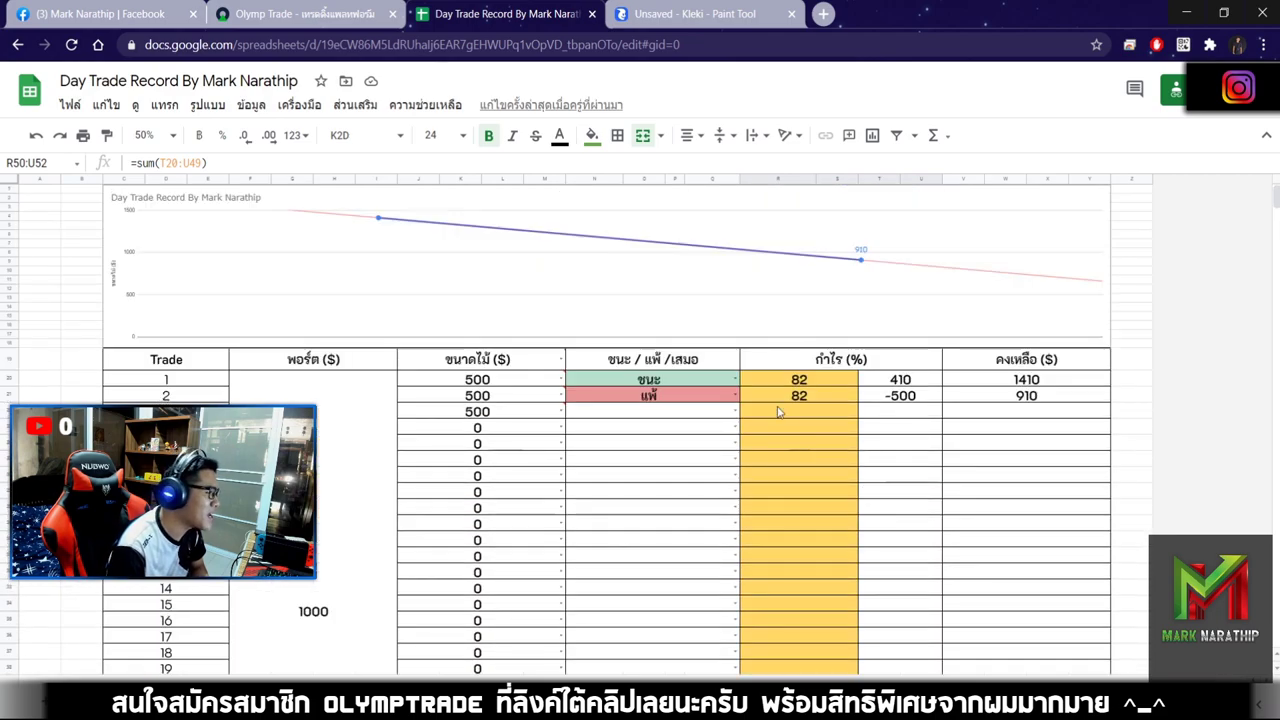
Return to Olymp Trade and compare the newest EUR USD one-minute candles with the overall trend for the third trade
{"action": "left_click", "coordinate": [305, 14]}
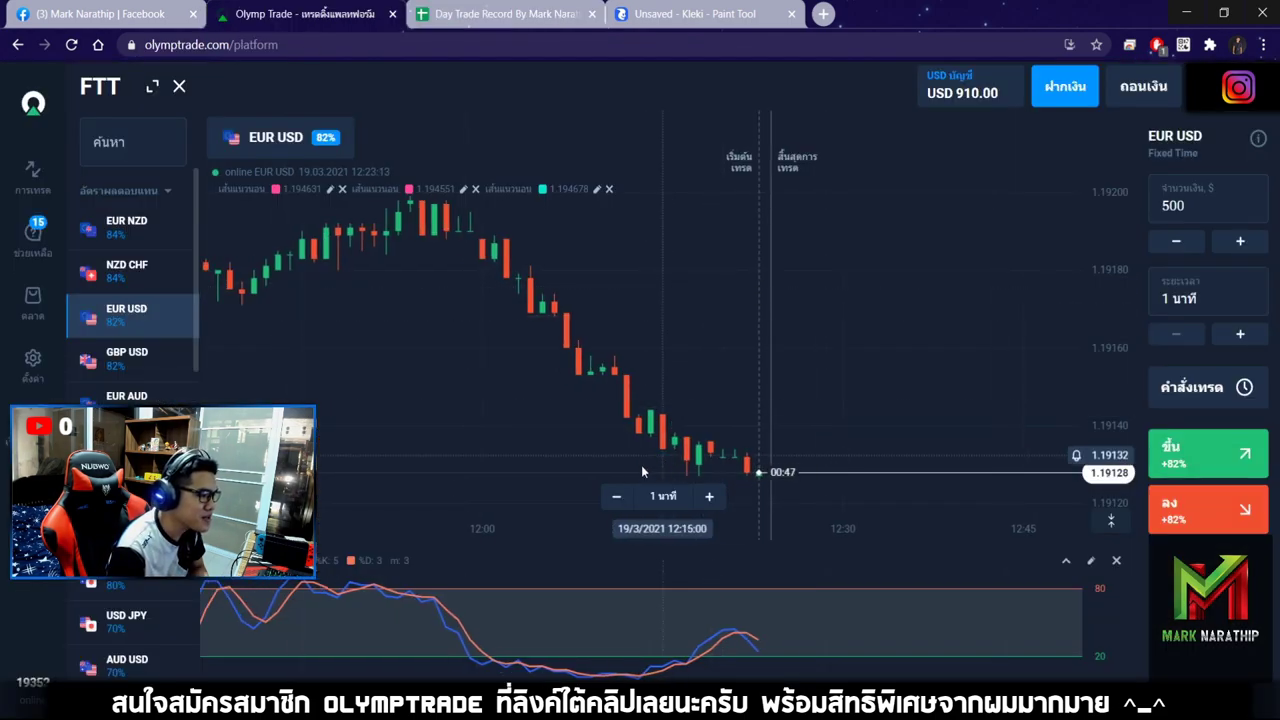
{"action": "scroll", "coordinate": [770, 470], "scroll_direction": "up", "scroll_amount": 3}
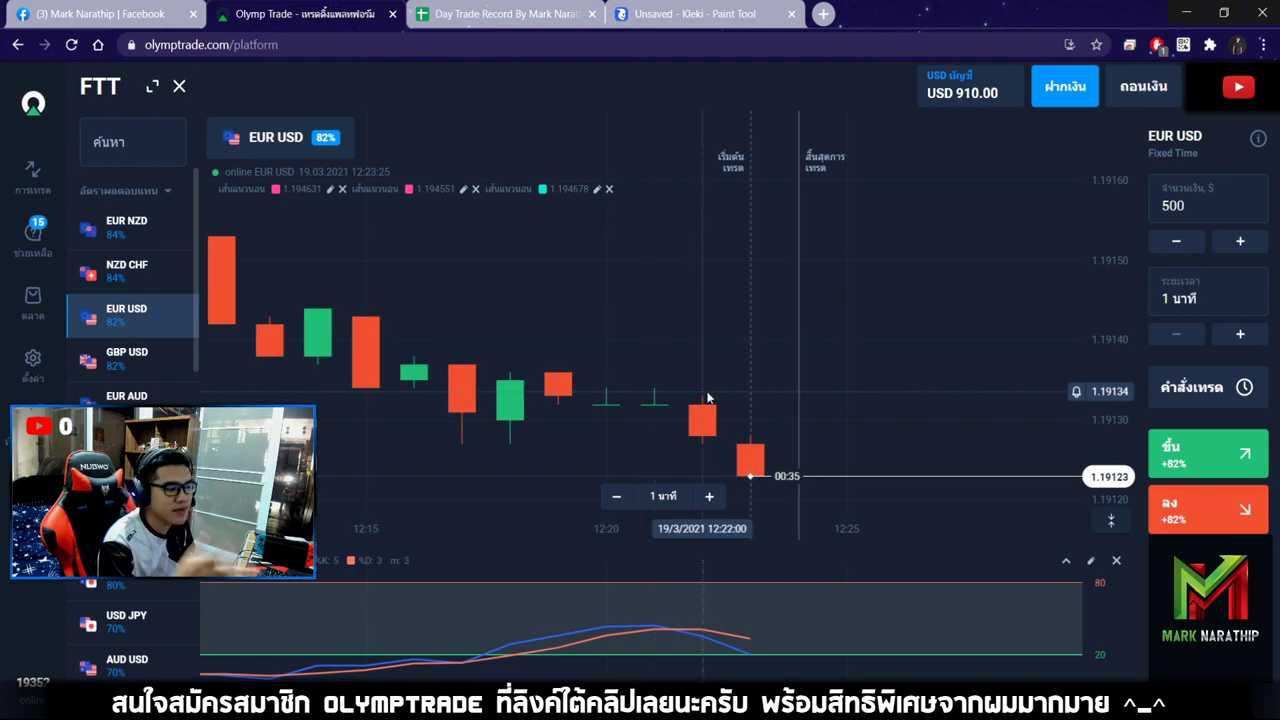
{"action": "left_click_drag", "start_coordinate": [740, 366], "coordinate": [751, 360]}
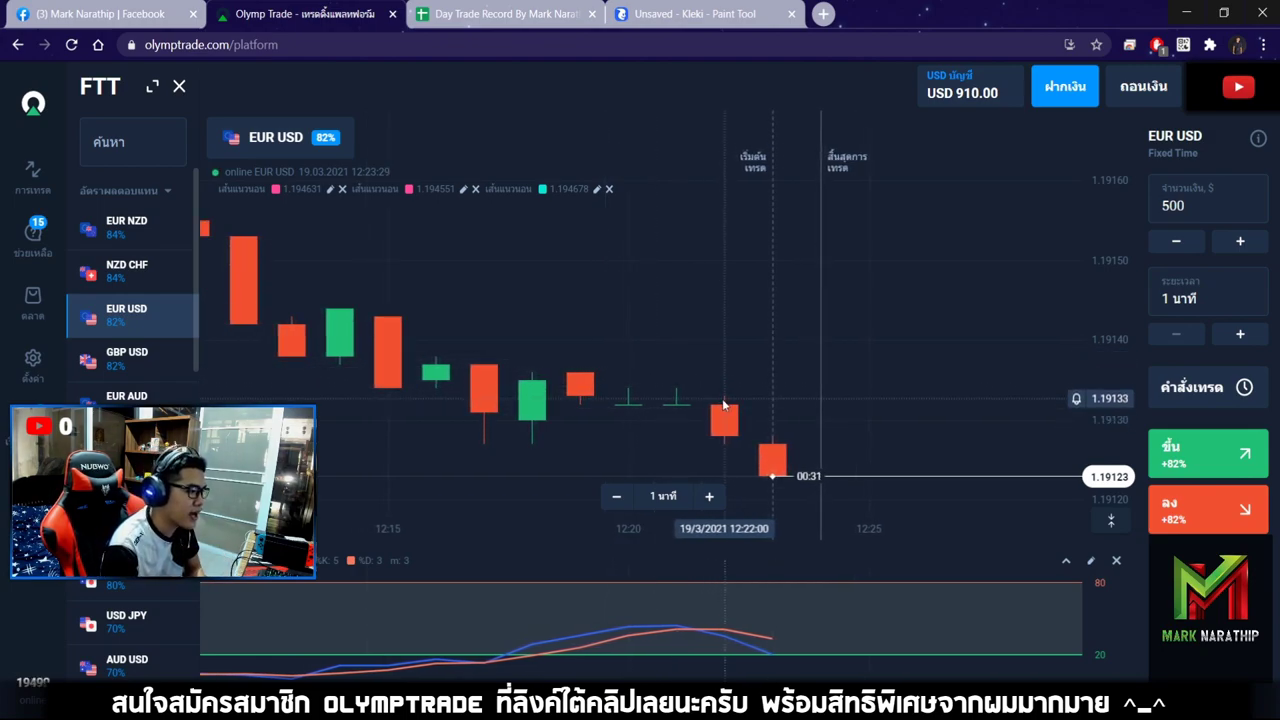
{"action": "left_click_drag", "start_coordinate": [724, 405], "coordinate": [750, 442]}
{"action": "left_click", "coordinate": [616, 497]}
{"action": "left_click", "coordinate": [616, 497]}
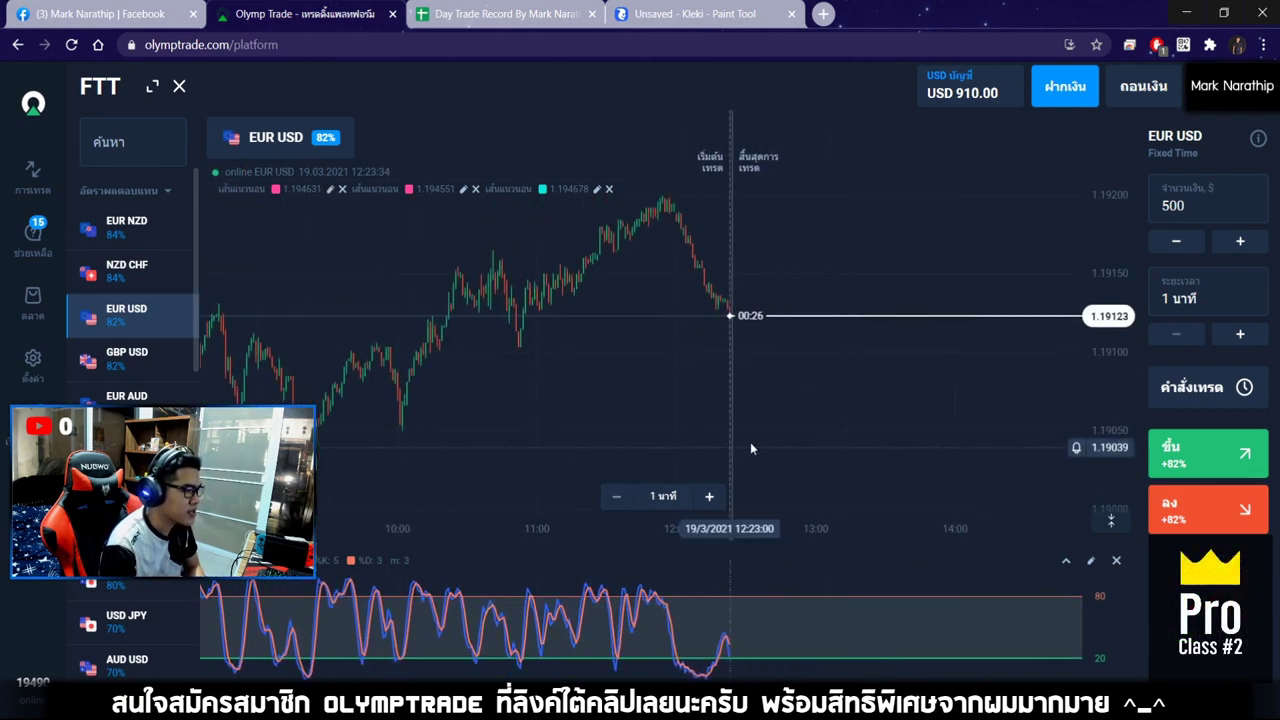
{"action": "left_click", "coordinate": [709, 496]}
{"action": "left_click", "coordinate": [720, 497]}
{"action": "left_click", "coordinate": [720, 497]}
{"action": "left_click", "coordinate": [720, 497]}
{"action": "left_click", "coordinate": [720, 497]}
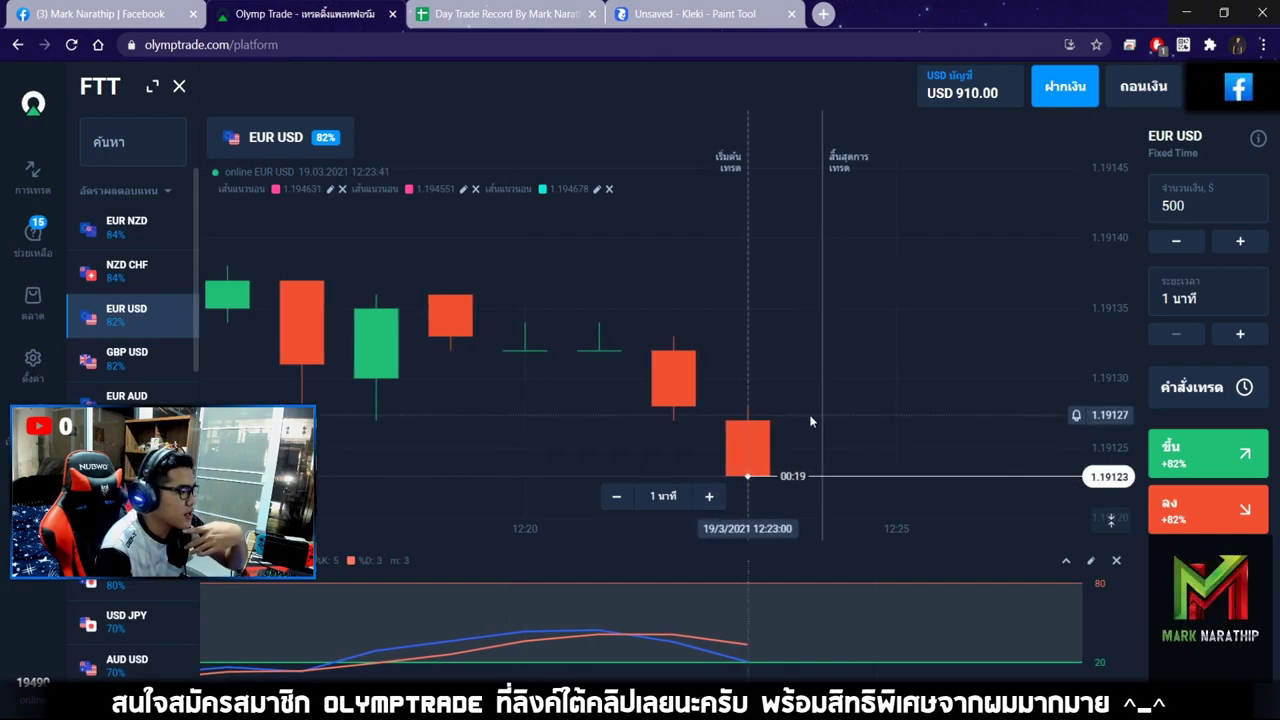
{"action": "left_click", "coordinate": [617, 496]}
{"action": "left_click", "coordinate": [617, 496]}
{"action": "left_click", "coordinate": [617, 496]}
{"action": "left_click", "coordinate": [617, 496]}
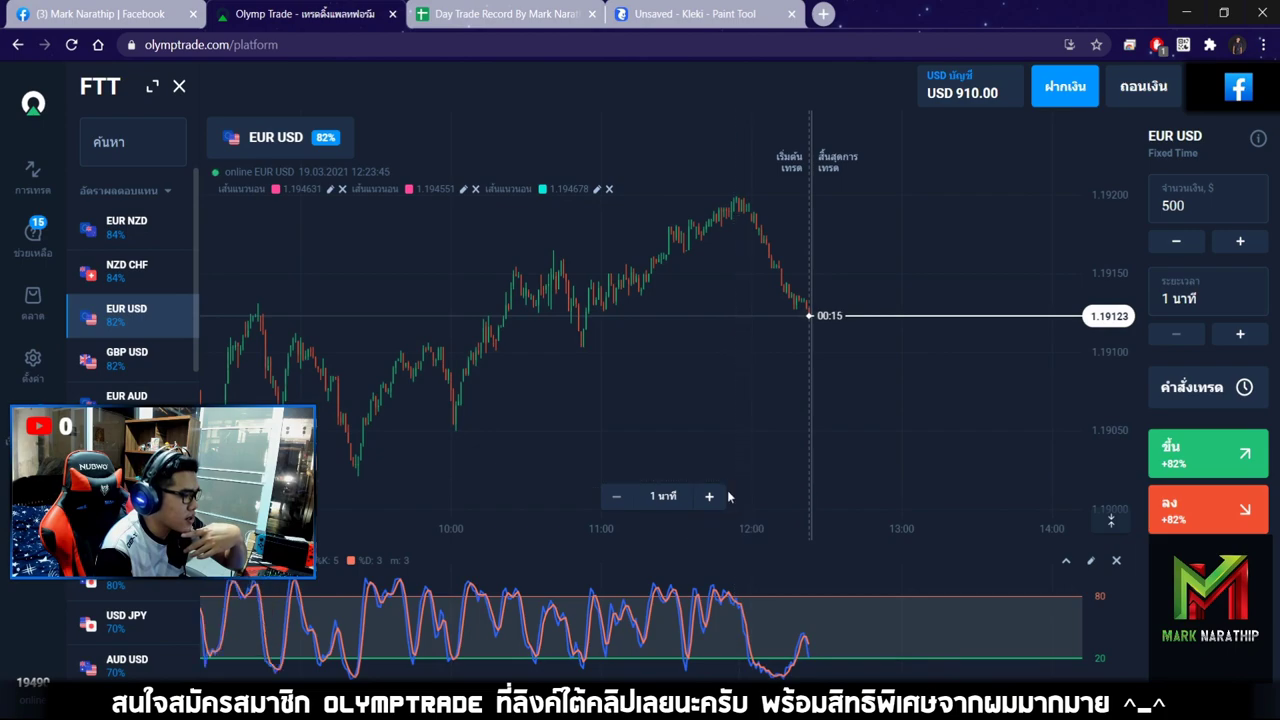
Add a horizontal line (เส้นแนวนอน) to the EUR USD chart at about 1.19122
{"action": "left_click", "coordinate": [710, 496]}
{"action": "left_click", "coordinate": [710, 496]}
{"action": "left_click", "coordinate": [710, 496]}
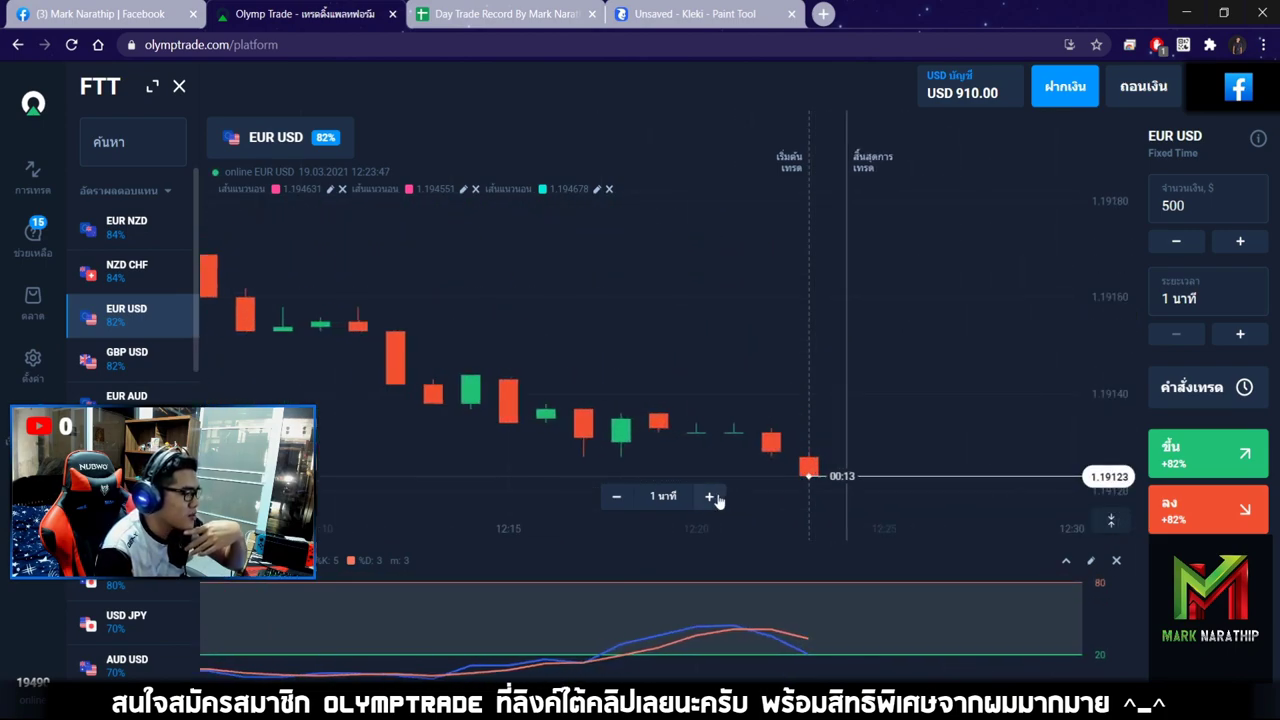
{"action": "left_click", "coordinate": [617, 496]}
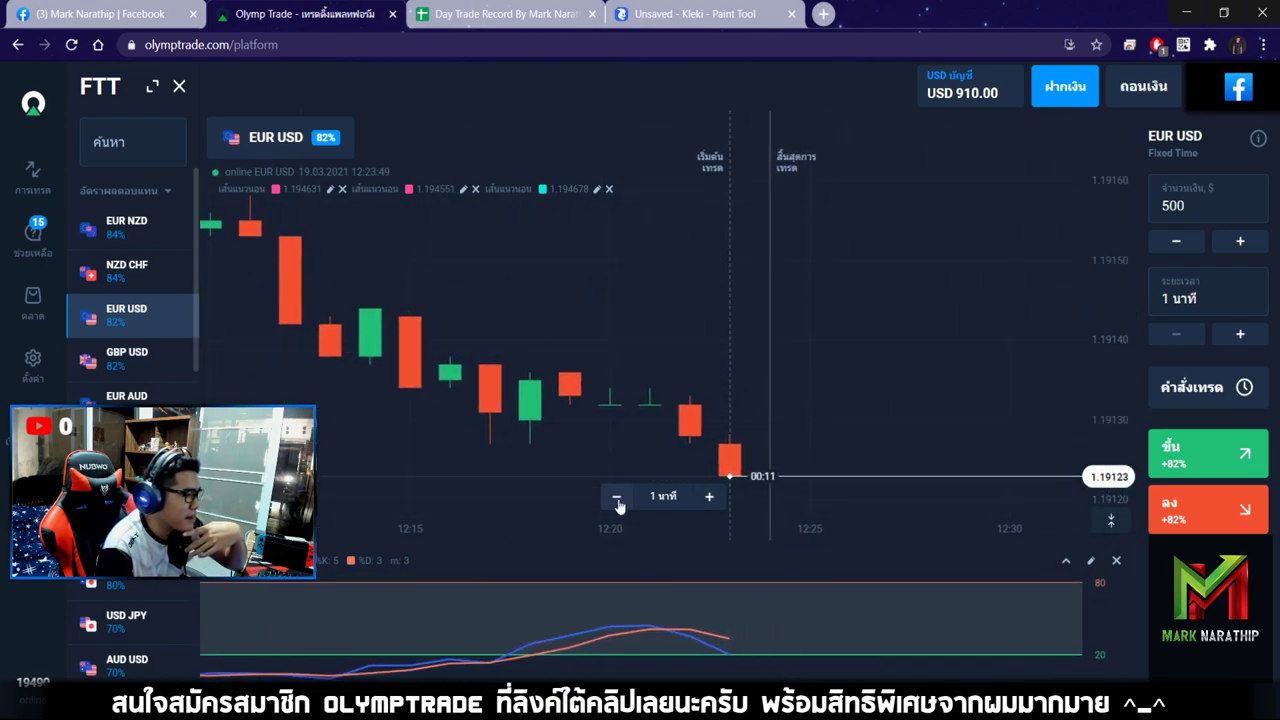
{"action": "left_click", "coordinate": [617, 496]}
{"action": "left_click", "coordinate": [618, 500]}
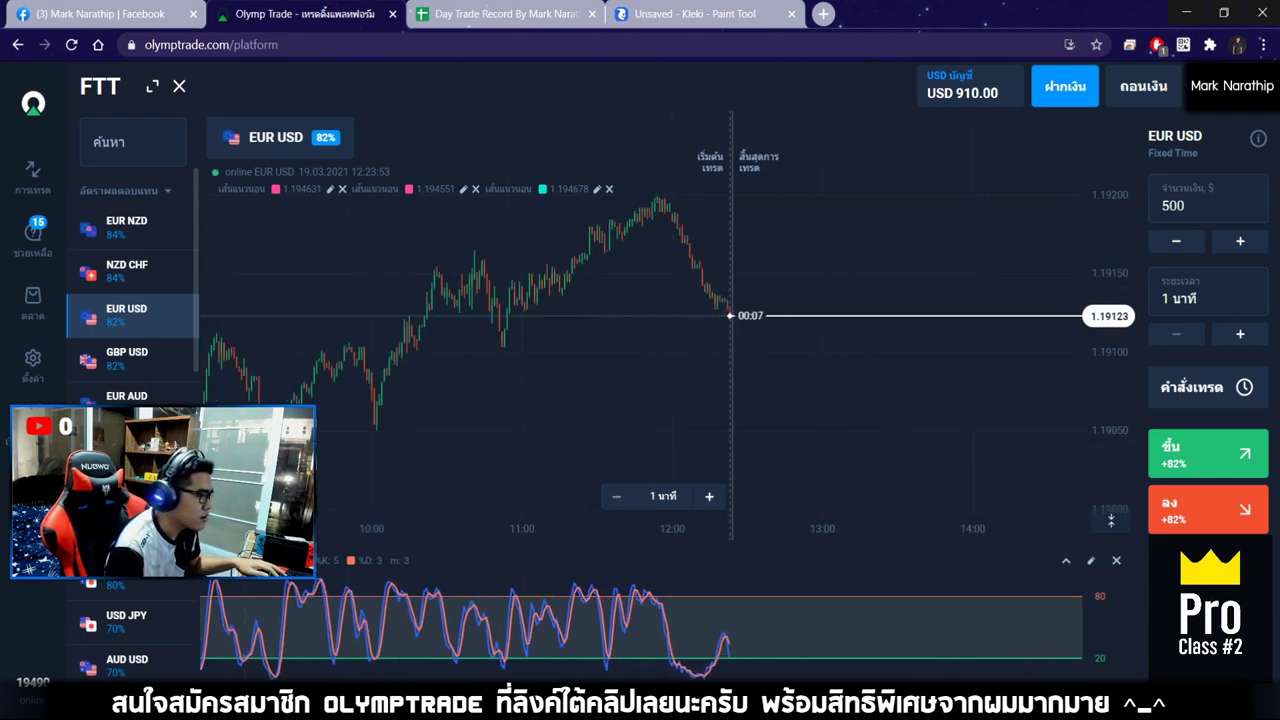
{"action": "left_click", "coordinate": [262, 496]}
{"action": "scroll", "coordinate": [122, 388], "scroll_direction": "down", "scroll_amount": 10}
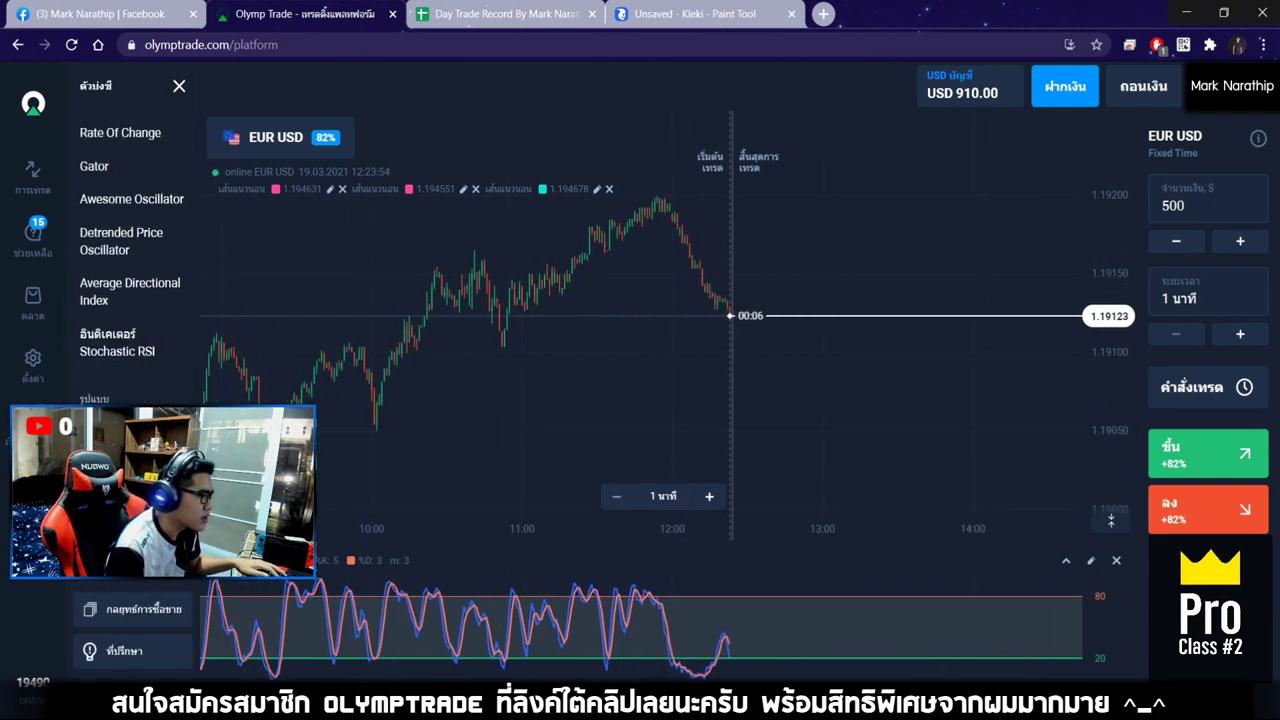
{"action": "left_click", "coordinate": [540, 322]}
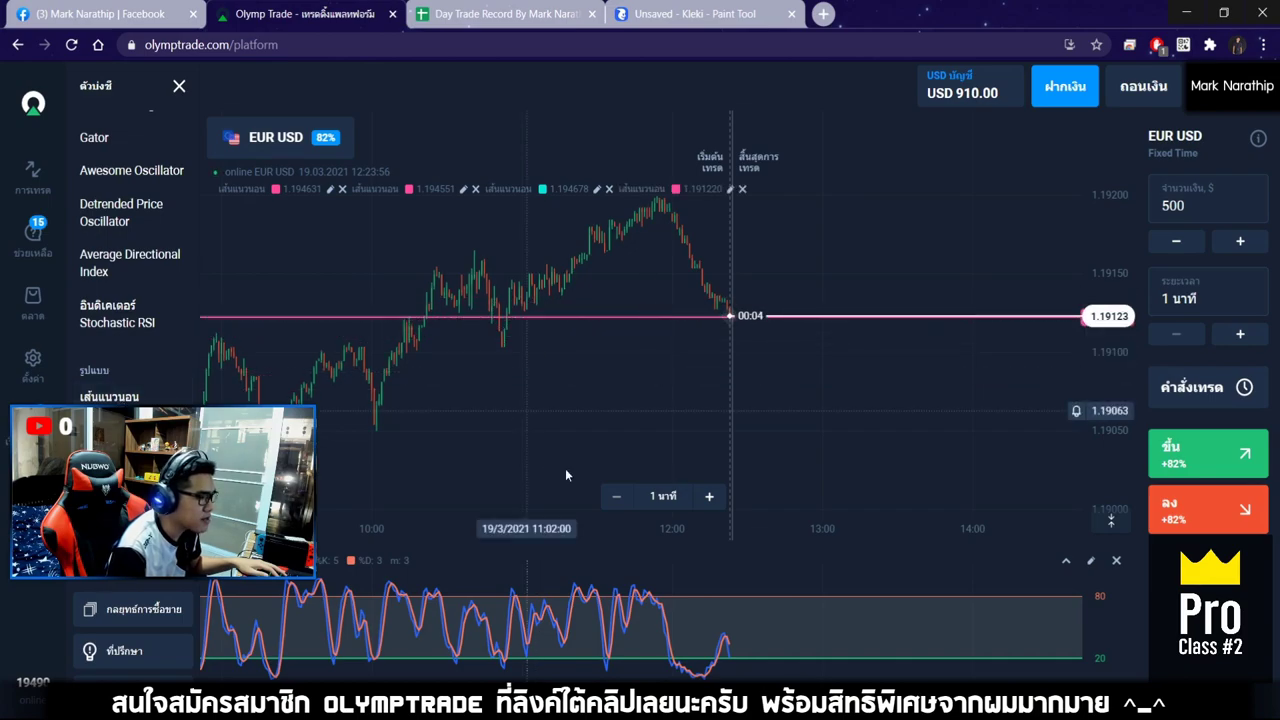
Open a one-minute up (ขึ้น) trade of $500 on EUR USD
{"action": "left_click", "coordinate": [709, 496]}
{"action": "left_click_drag", "start_coordinate": [925, 325], "coordinate": [770, 477]}
{"action": "left_click", "coordinate": [717, 505]}
{"action": "left_click", "coordinate": [1207, 453]}
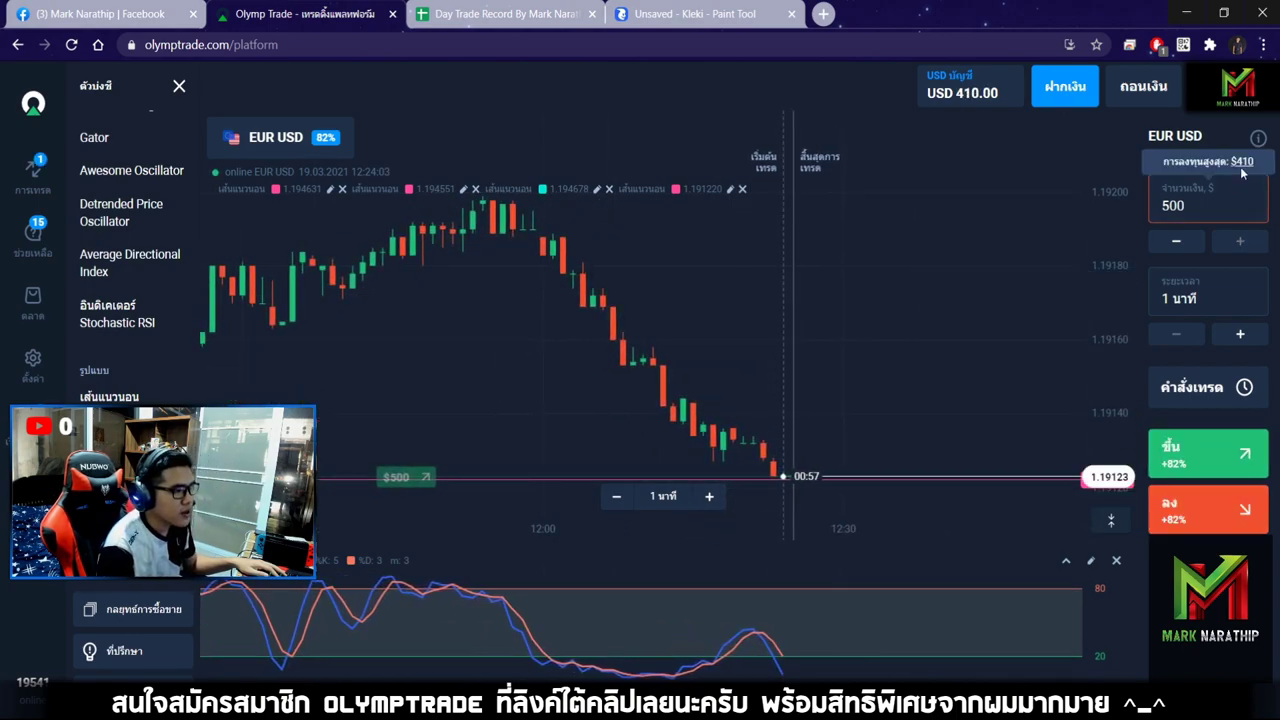
Compare the open trade's candles with the Kleki sketch, undo the last green curve there, and return to Olymp Trade
{"action": "left_click", "coordinate": [710, 495]}
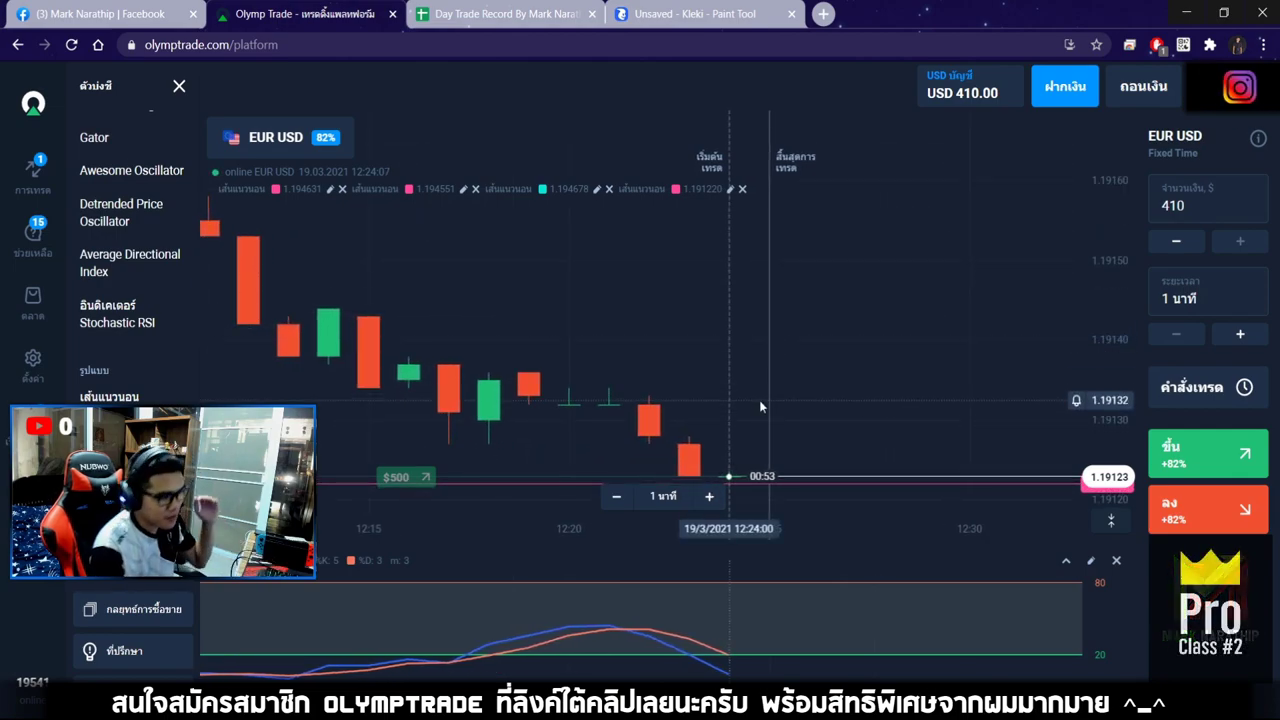
{"action": "left_click_drag", "start_coordinate": [760, 386], "coordinate": [752, 345]}
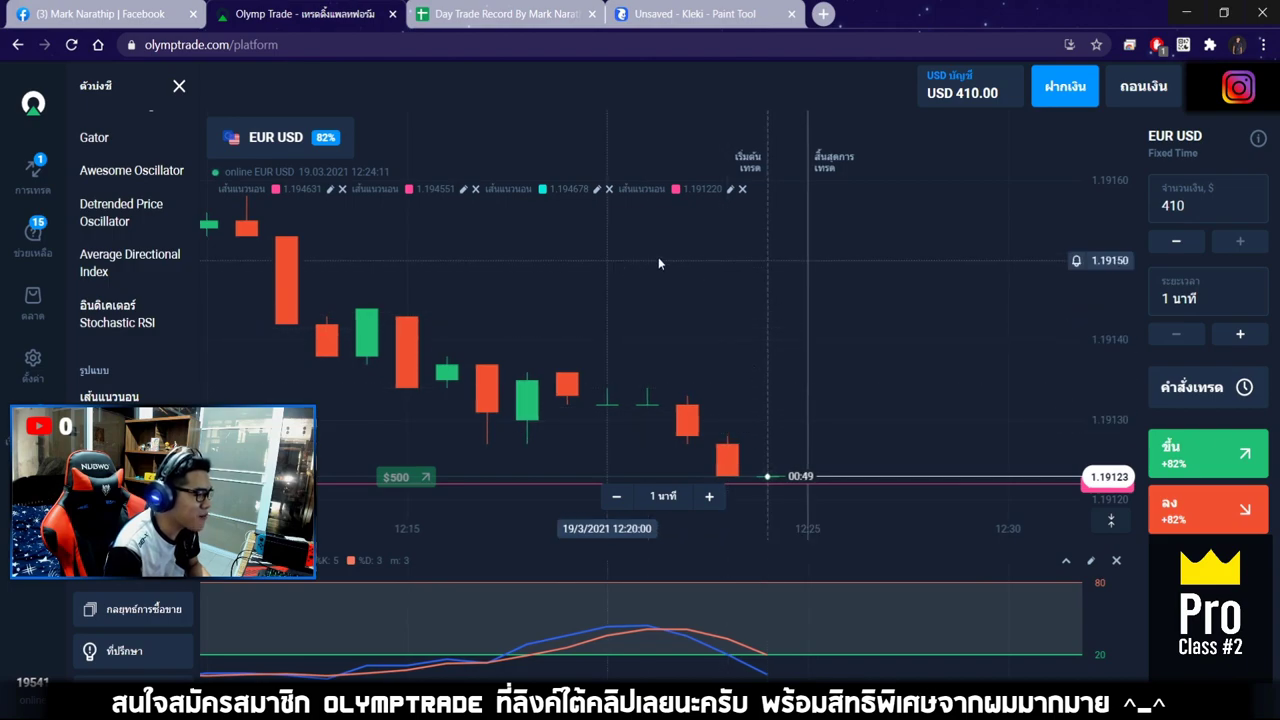
{"action": "left_click", "coordinate": [662, 18]}
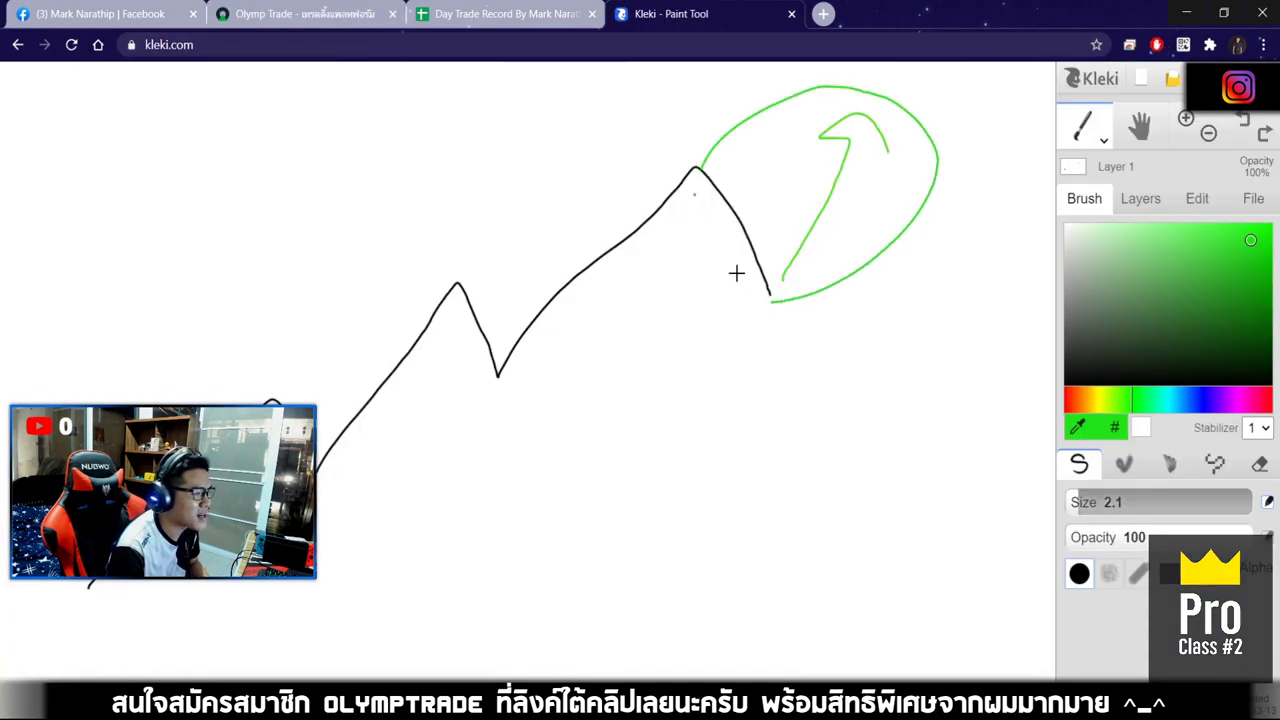
{"action": "key", "text": "ctrl+z"}
{"action": "left_click", "coordinate": [340, 27]}
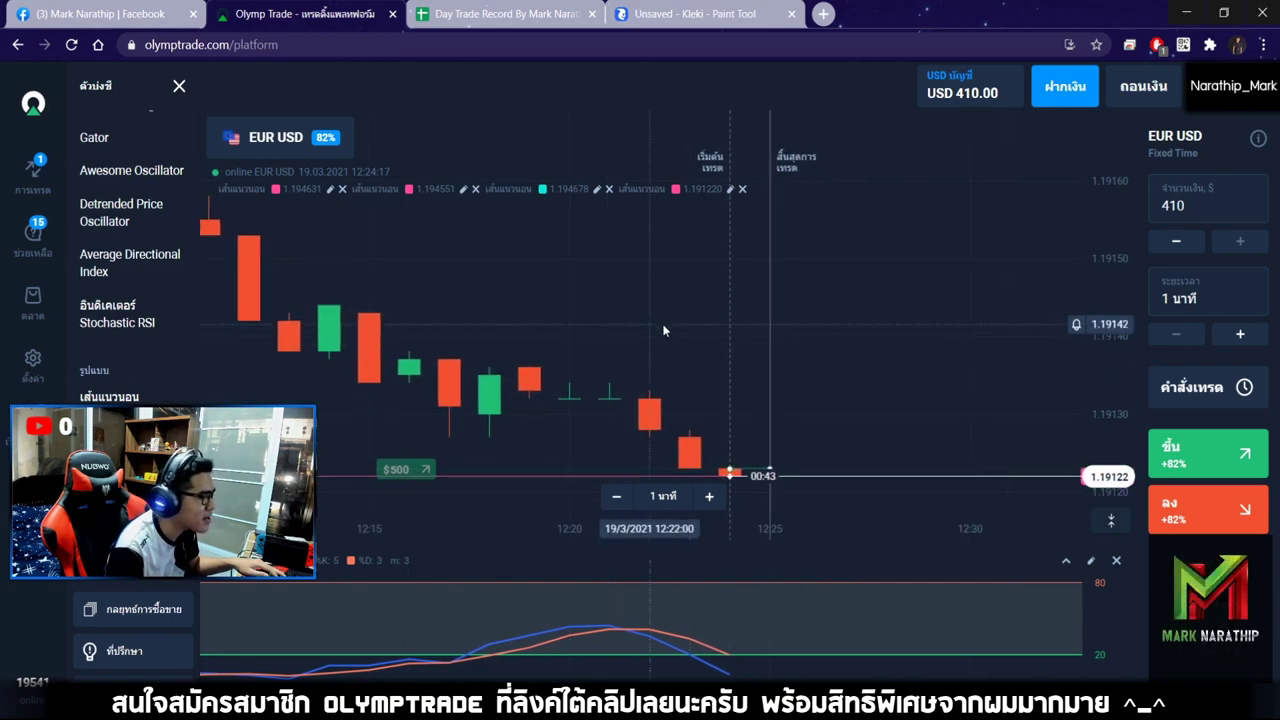
Examine how earlier EUR USD candles around 10:00 to 11:00 behaved near the new horizontal line
{"action": "left_click", "coordinate": [616, 497]}
{"action": "left_click", "coordinate": [617, 498]}
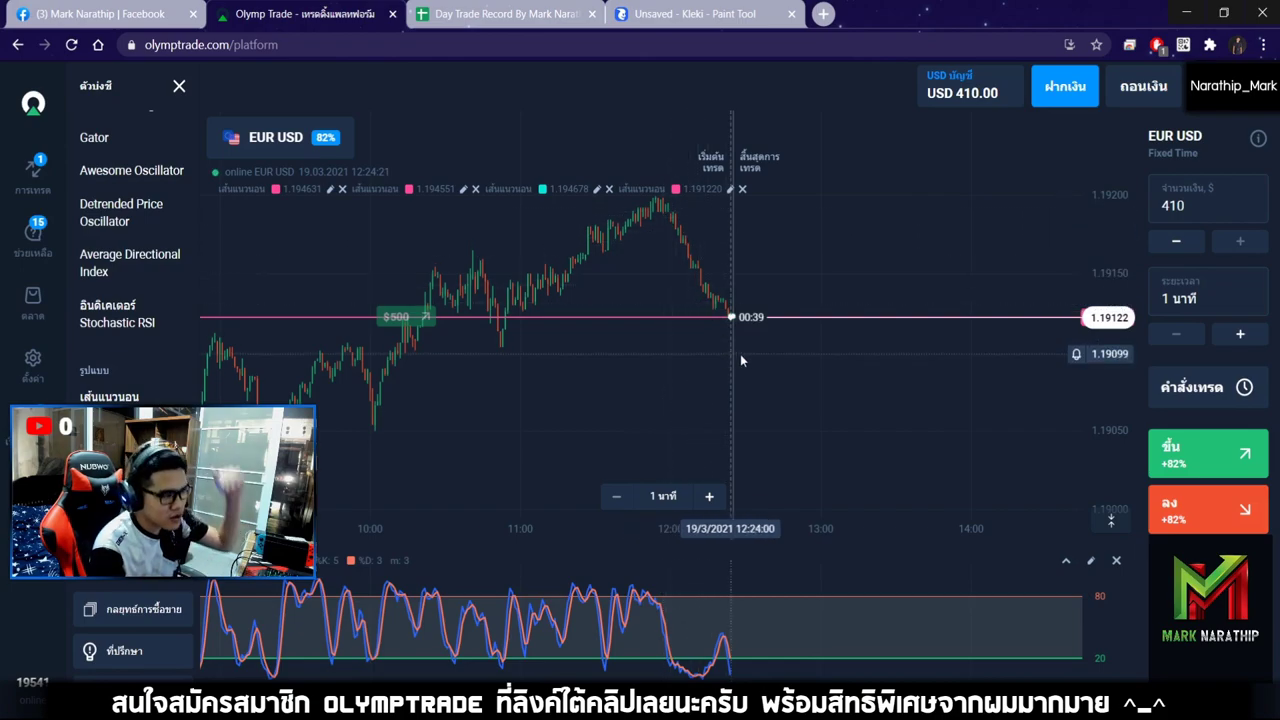
{"action": "left_click_drag", "start_coordinate": [742, 359], "coordinate": [877, 325]}
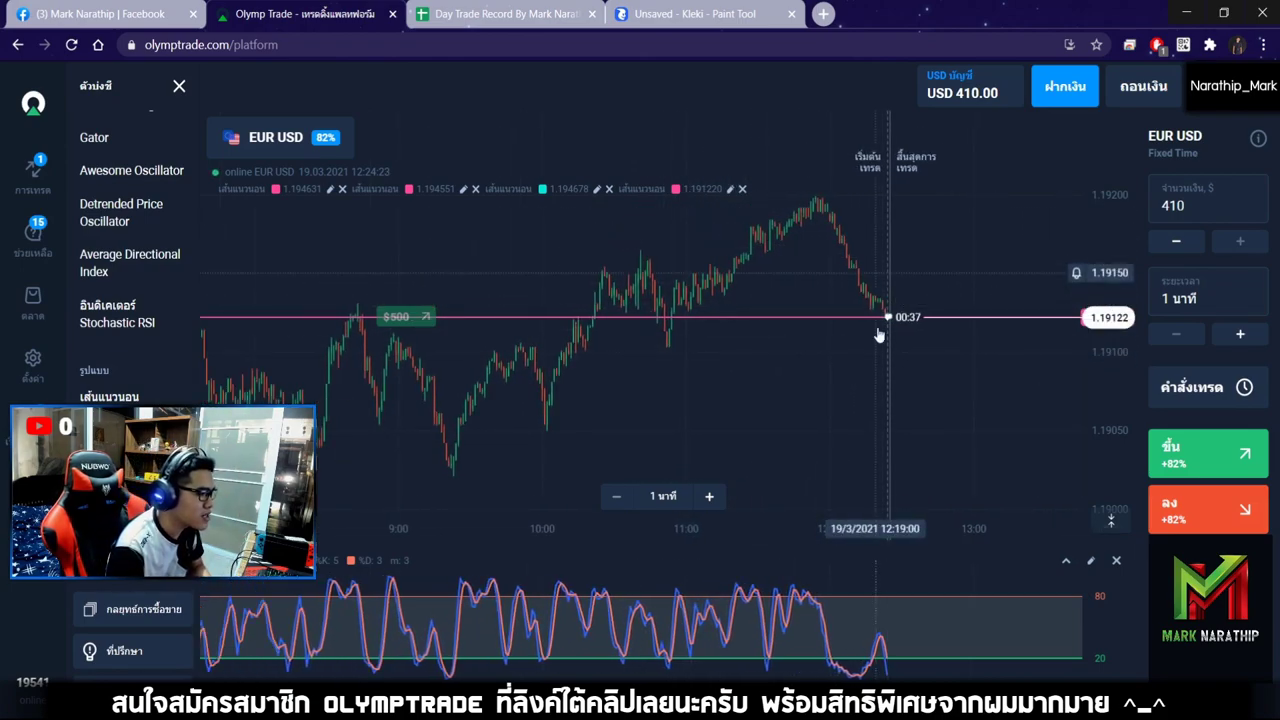
{"action": "scroll", "coordinate": [790, 360], "scroll_direction": "up", "scroll_amount": 3}
{"action": "left_click", "coordinate": [709, 496]}
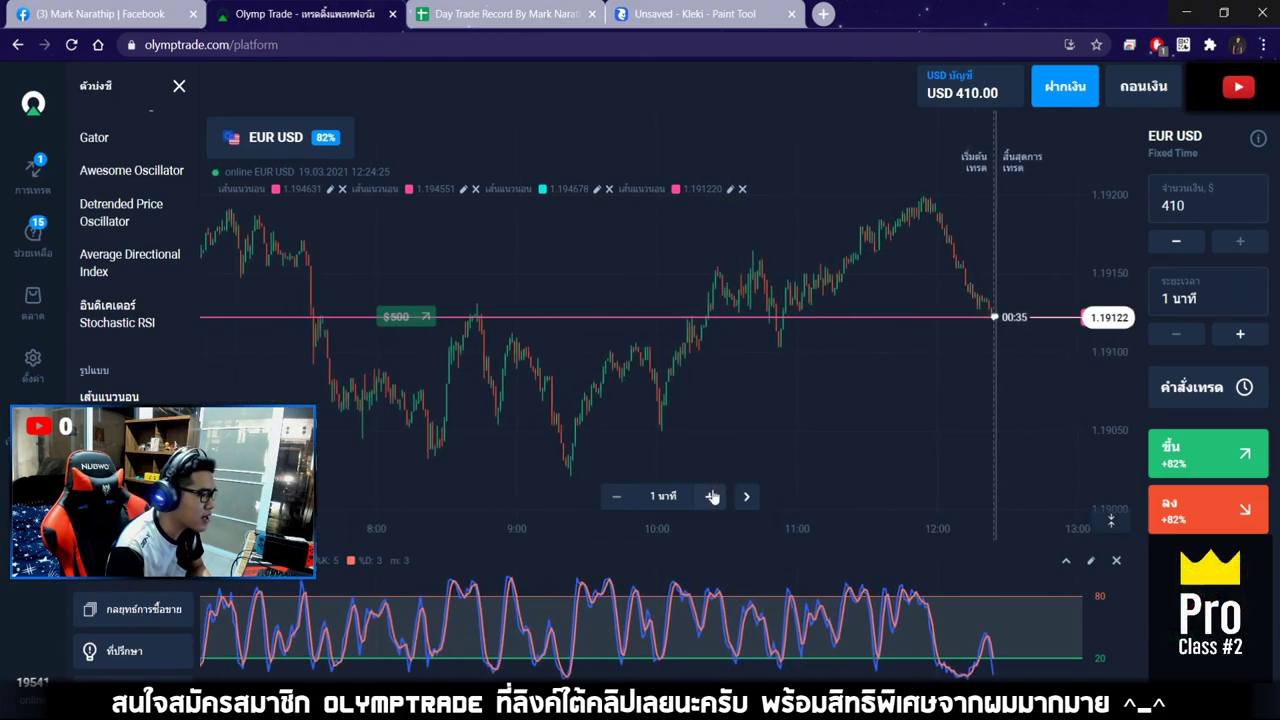
{"action": "left_click_drag", "start_coordinate": [737, 356], "coordinate": [932, 294]}
{"action": "left_click_drag", "start_coordinate": [626, 294], "coordinate": [712, 394]}
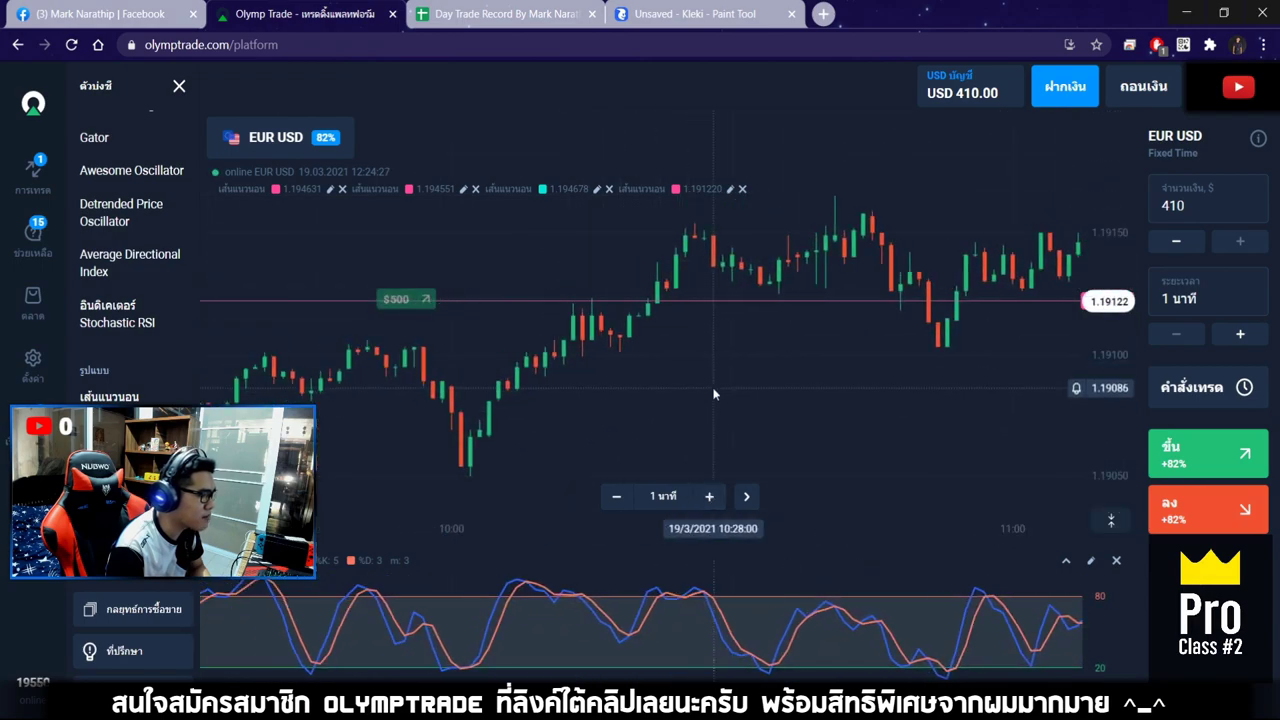
{"action": "left_click_drag", "start_coordinate": [567, 354], "coordinate": [744, 290]}
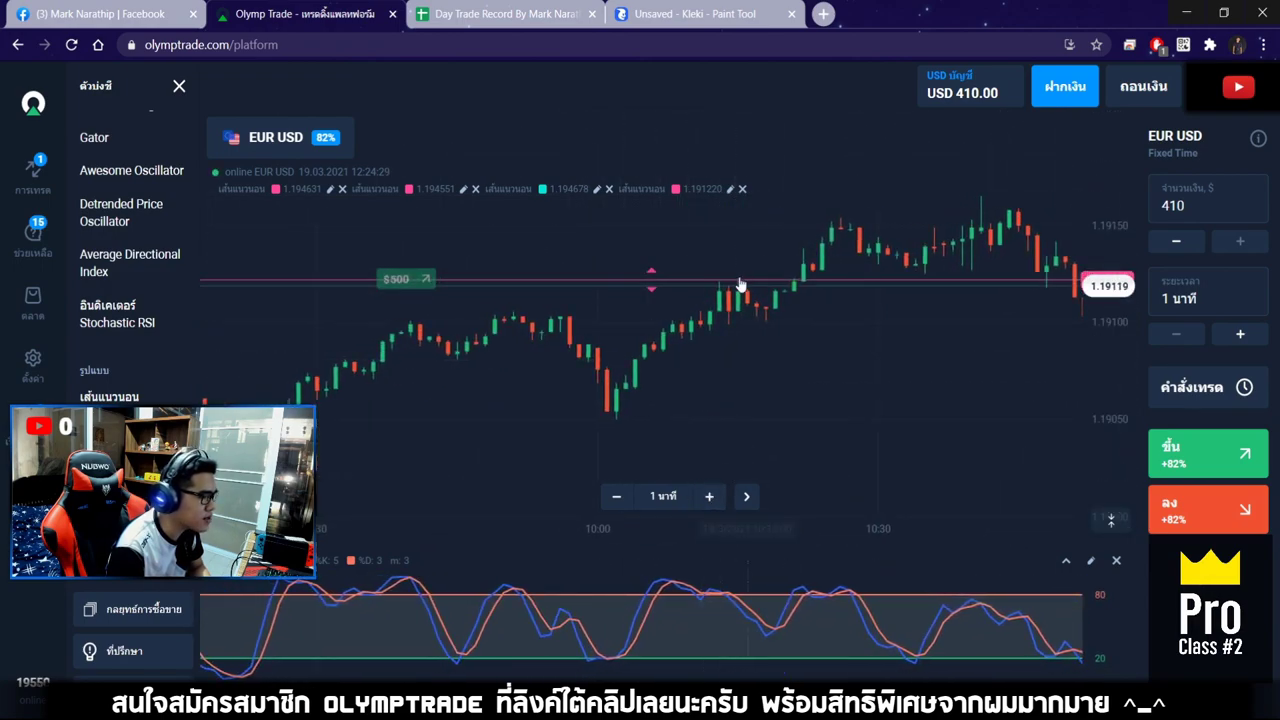
{"action": "left_click", "coordinate": [722, 500]}
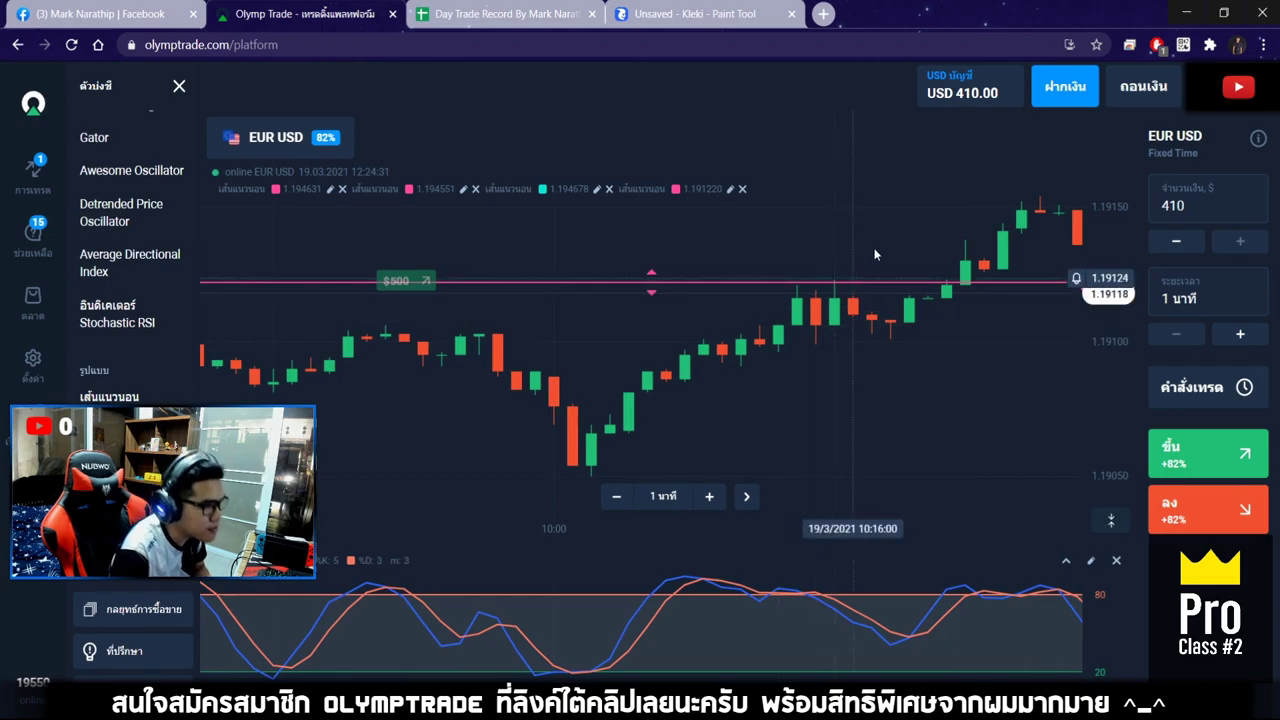
Follow the latest one-minute candles until the $500 trade closes, checking the trend against the Kleki sketch
{"action": "left_click", "coordinate": [746, 496]}
{"action": "left_click", "coordinate": [709, 496]}
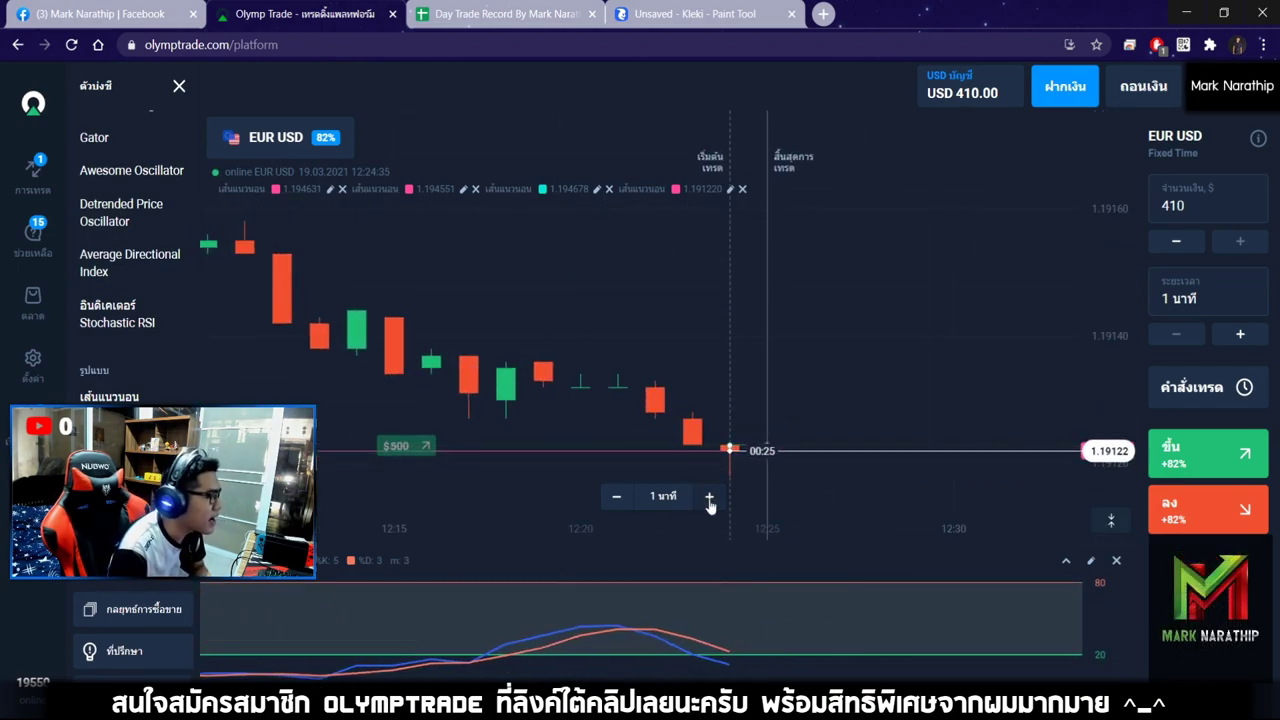
{"action": "left_click", "coordinate": [709, 496]}
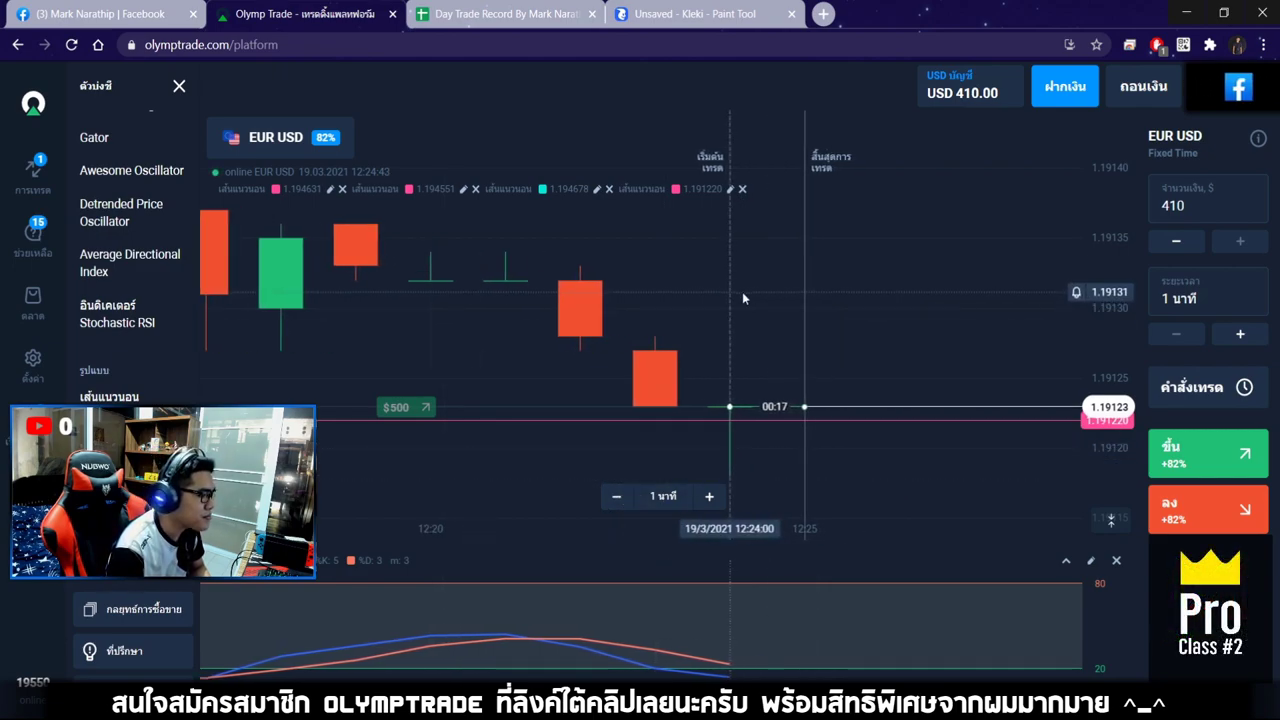
{"action": "left_click", "coordinate": [619, 502]}
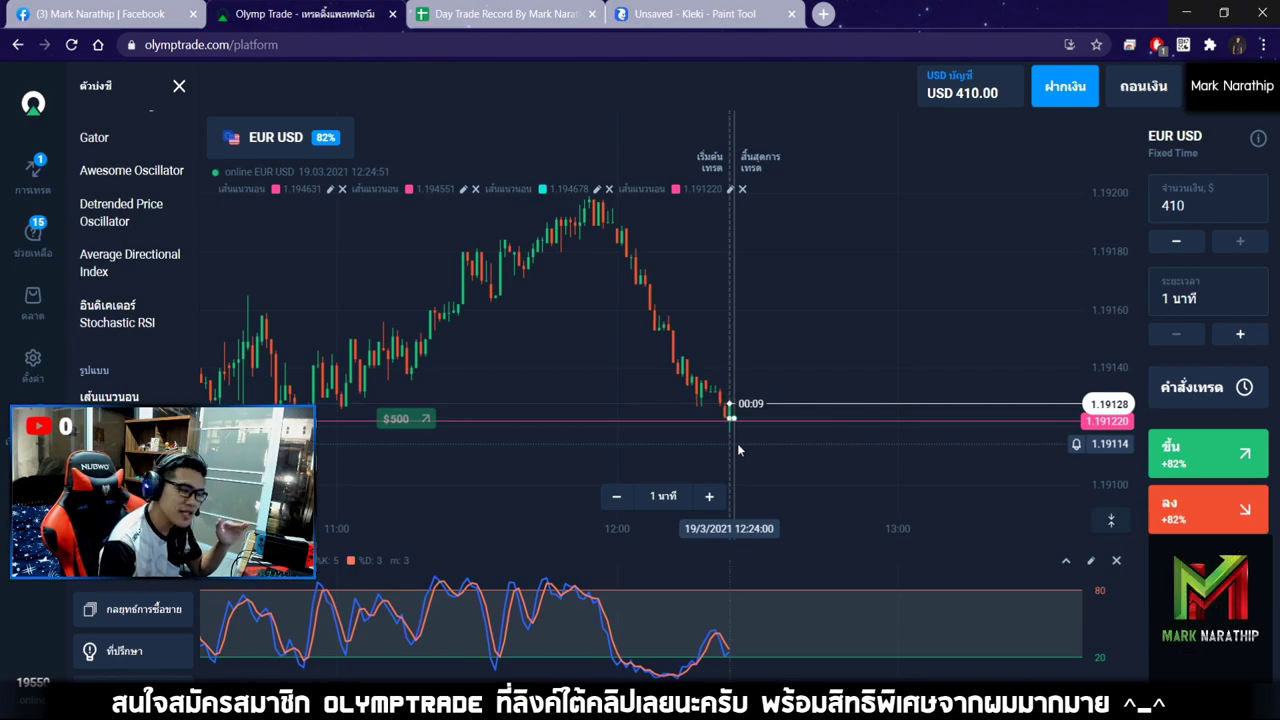
{"action": "scroll", "coordinate": [769, 471], "scroll_direction": "up", "scroll_amount": 5}
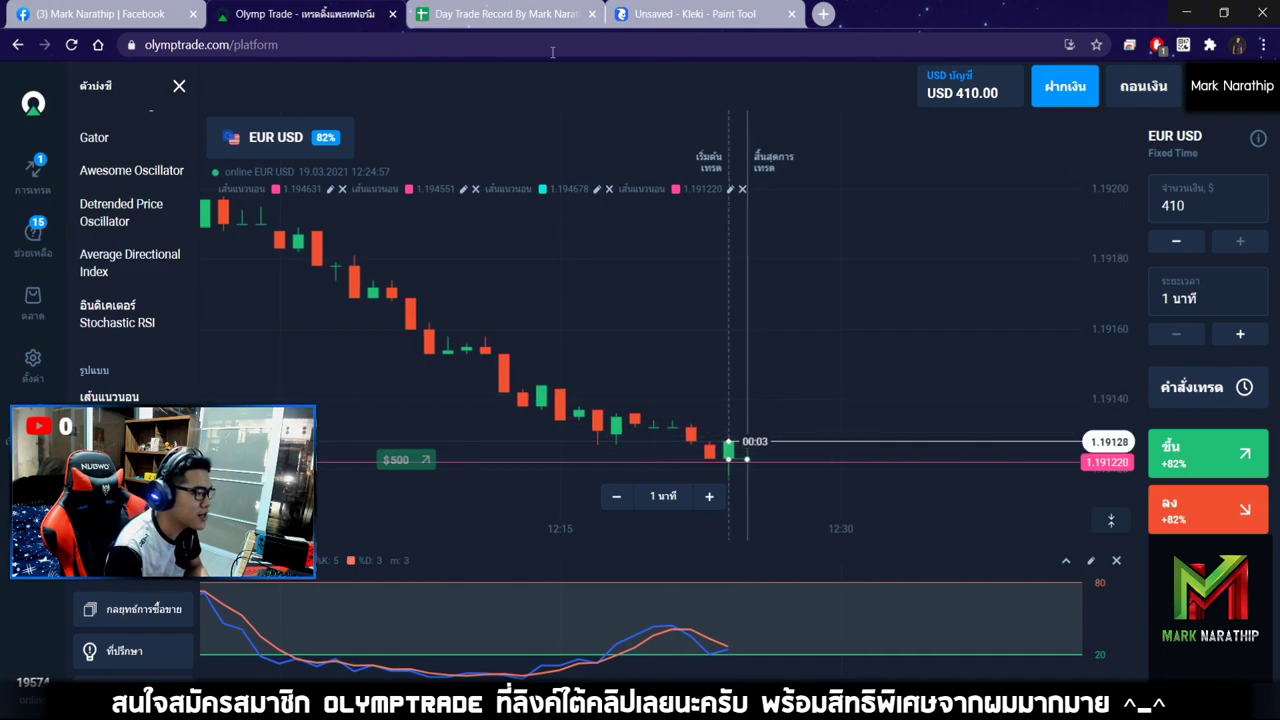
{"action": "left_click", "coordinate": [660, 14]}
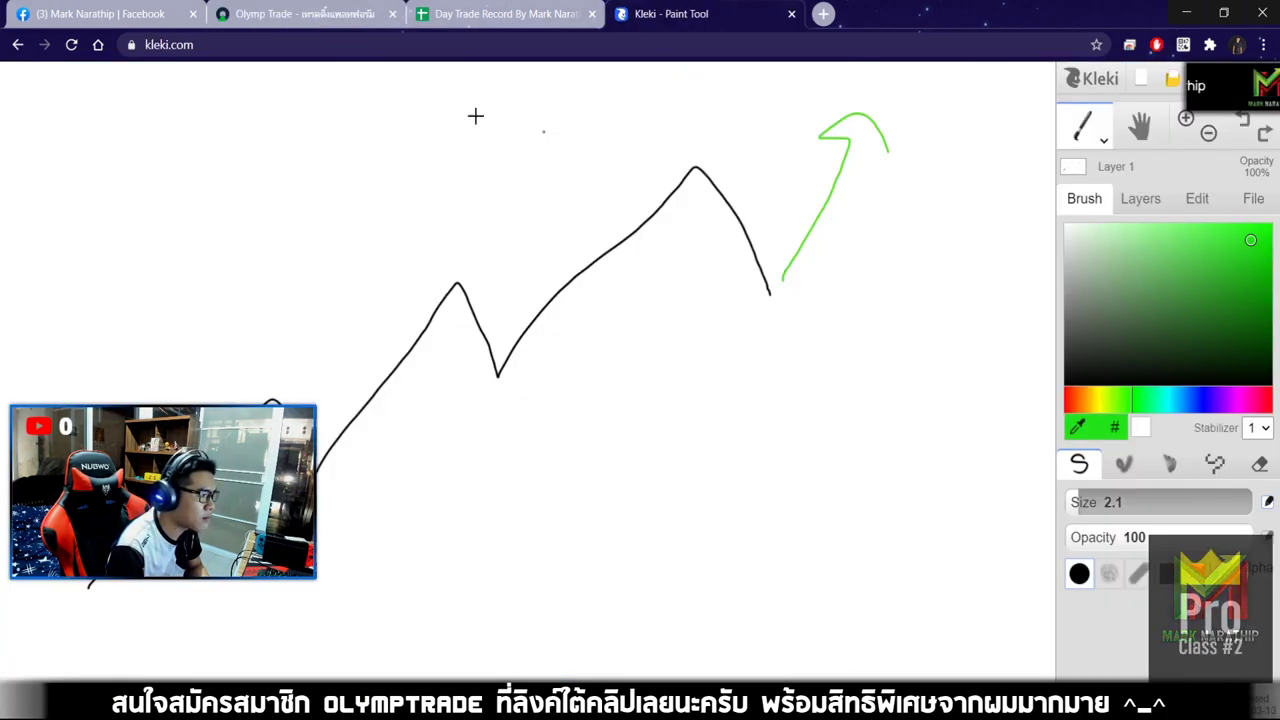
{"action": "left_click", "coordinate": [300, 14]}
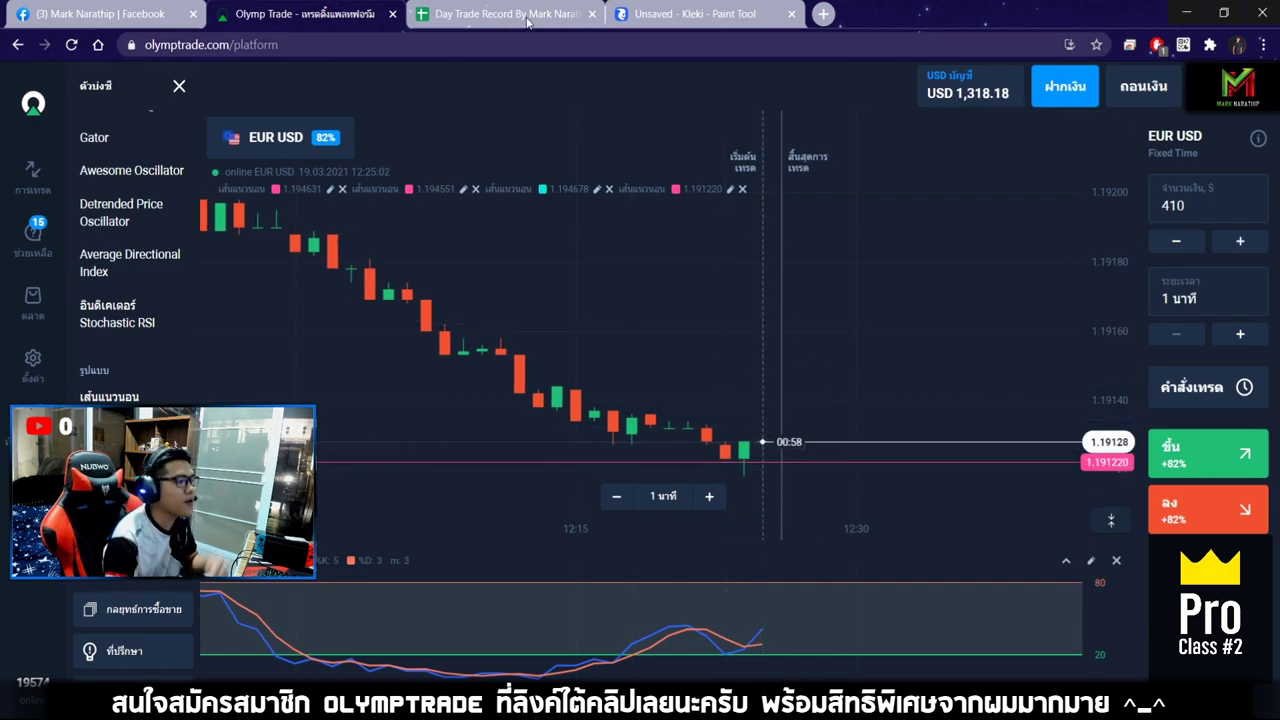
Switch to the Day Trade Record spreadsheet and set the result of trade 3 to ชนะ
{"action": "key", "text": "ctrl+Tab"}
{"action": "left_click", "coordinate": [737, 412]}
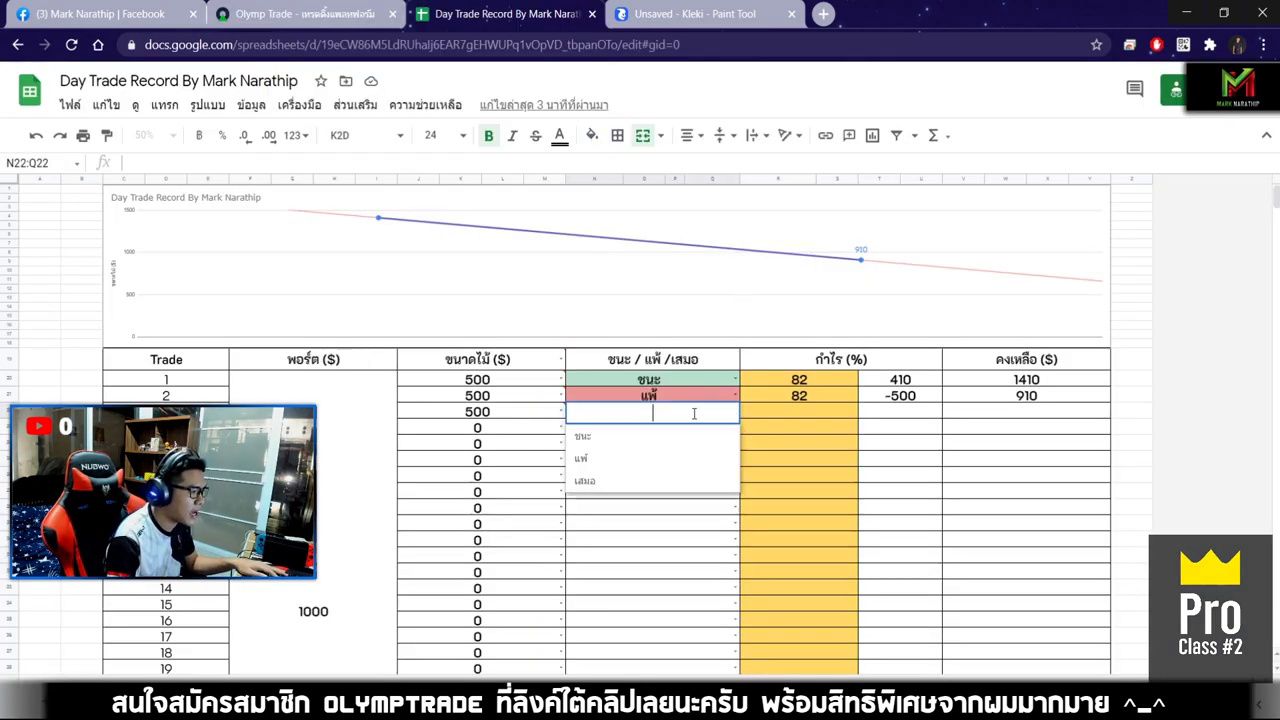
{"action": "left_click", "coordinate": [586, 437]}
Check the account balance in Olymp Trade, and enter 82 in trade 3's yellow กำไร (%) cell in the spreadsheet
{"action": "left_click", "coordinate": [795, 415]}
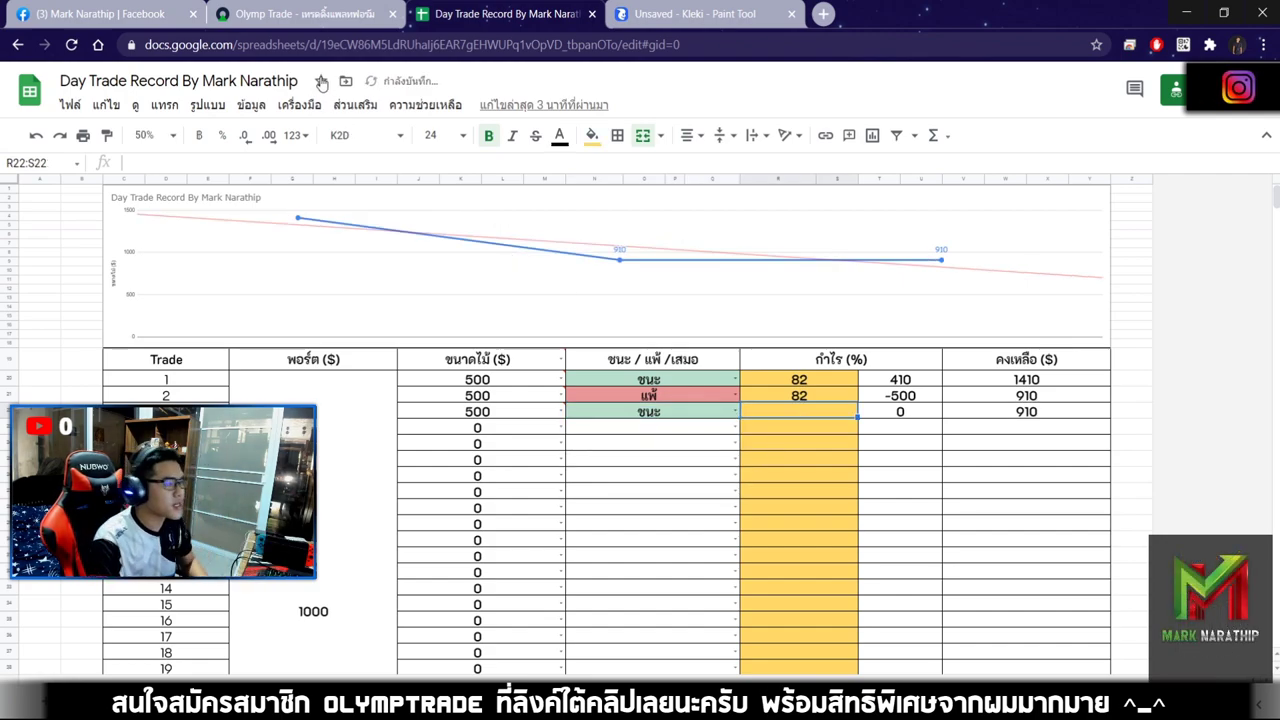
{"action": "key", "text": "ctrl+shift+Tab"}
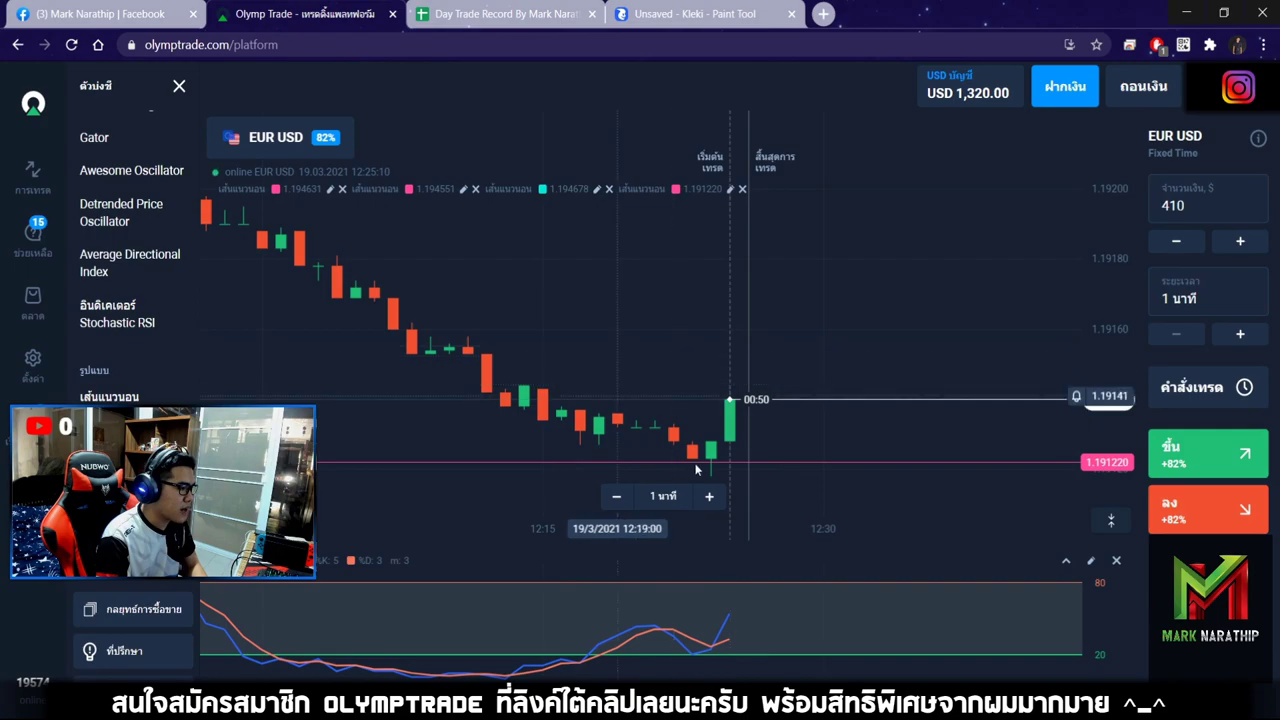
{"action": "left_click", "coordinate": [616, 496]}
{"action": "left_click", "coordinate": [521, 20]}
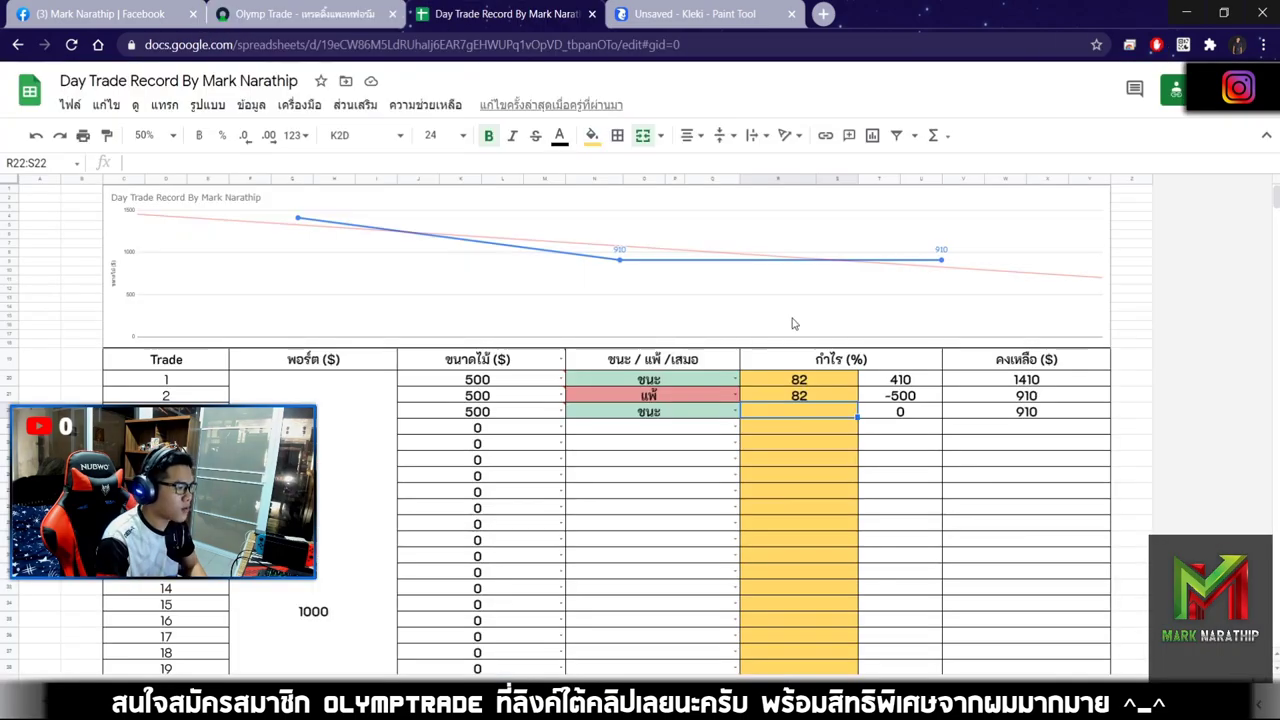
{"action": "type", "text": "82"}
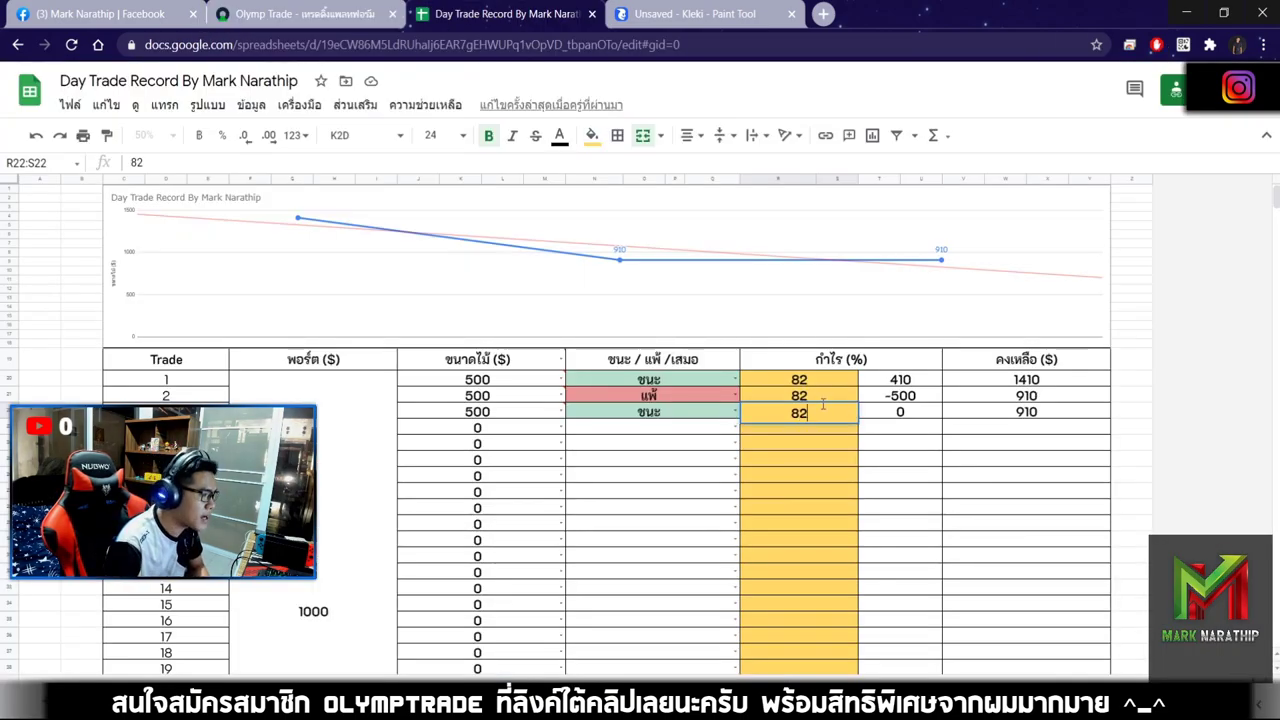
{"action": "key", "text": "Return"}
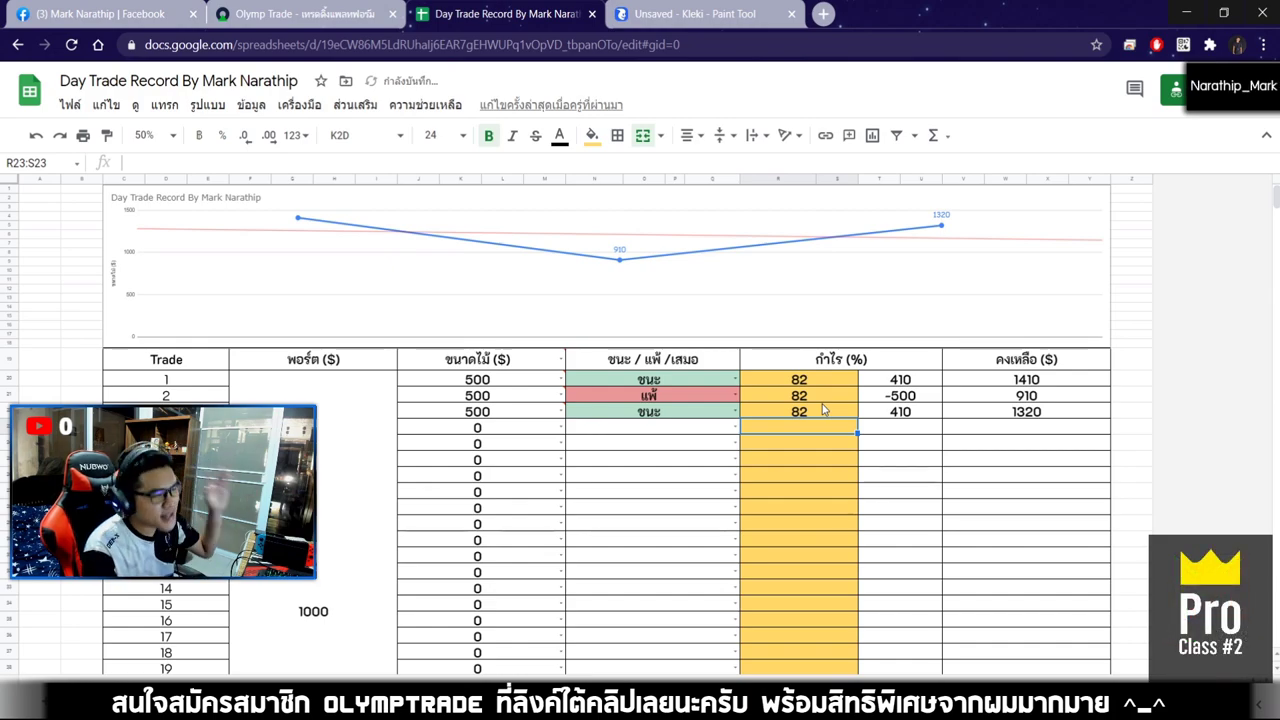
Examine the total profit cell and its goal in the spreadsheet's summary row
{"action": "scroll", "coordinate": [827, 418], "scroll_direction": "down", "scroll_amount": 6}
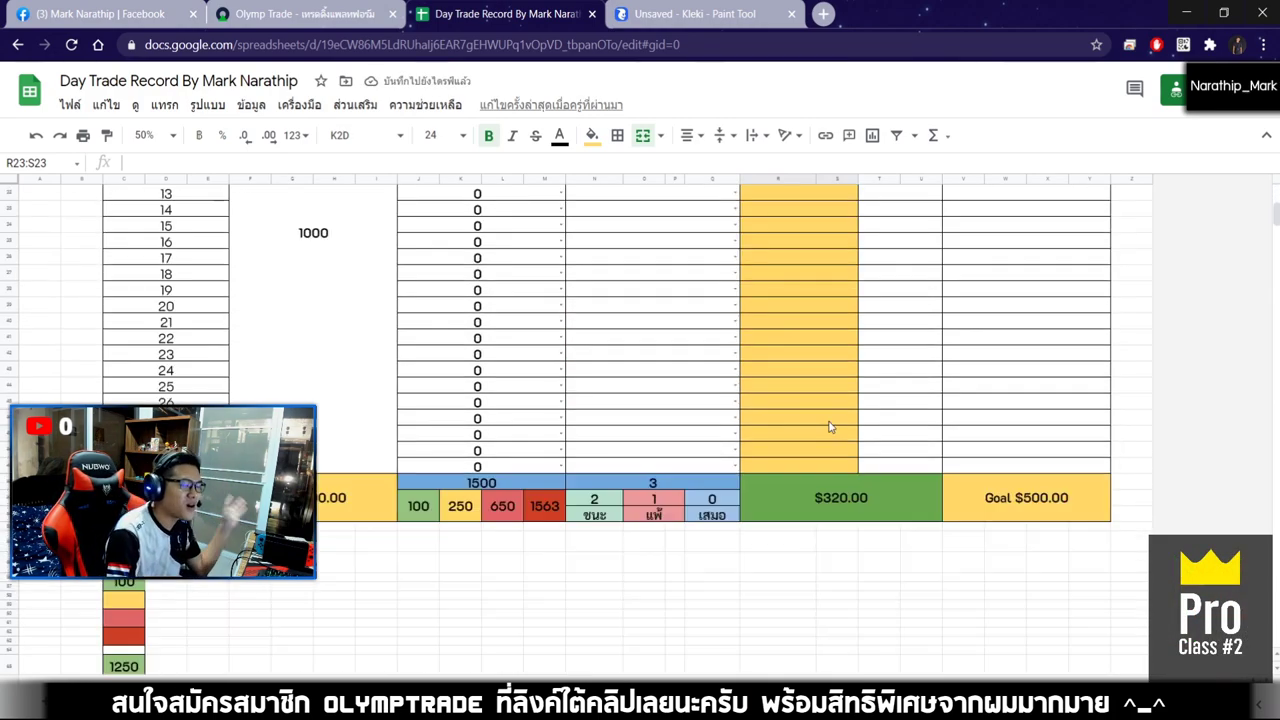
{"action": "left_click", "coordinate": [880, 290]}
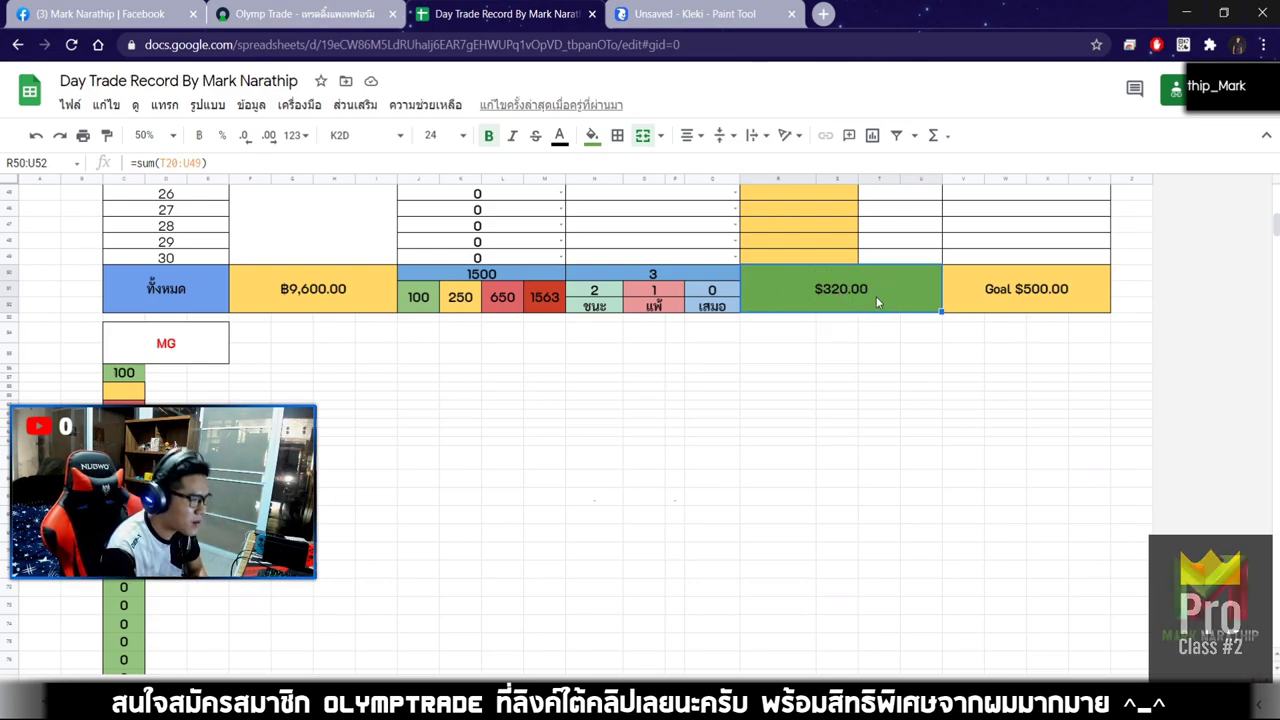
{"action": "scroll", "coordinate": [870, 295], "scroll_direction": "up", "scroll_amount": 6}
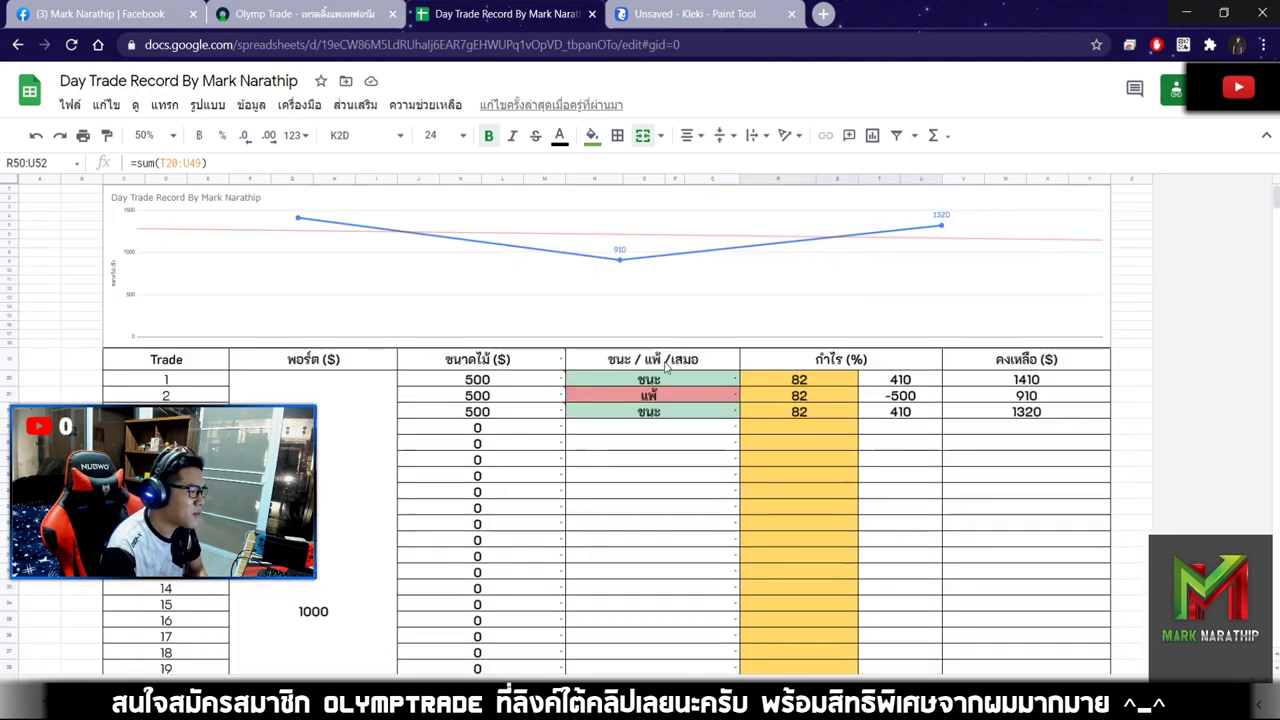
Try changing the result of trade 2 to ชนะ and examine the effect on the total profit in the summary row
{"action": "left_click", "coordinate": [688, 395]}
{"action": "left_click", "coordinate": [668, 396]}
{"action": "left_click", "coordinate": [600, 417]}
{"action": "scroll", "coordinate": [918, 413], "scroll_direction": "down", "scroll_amount": 5}
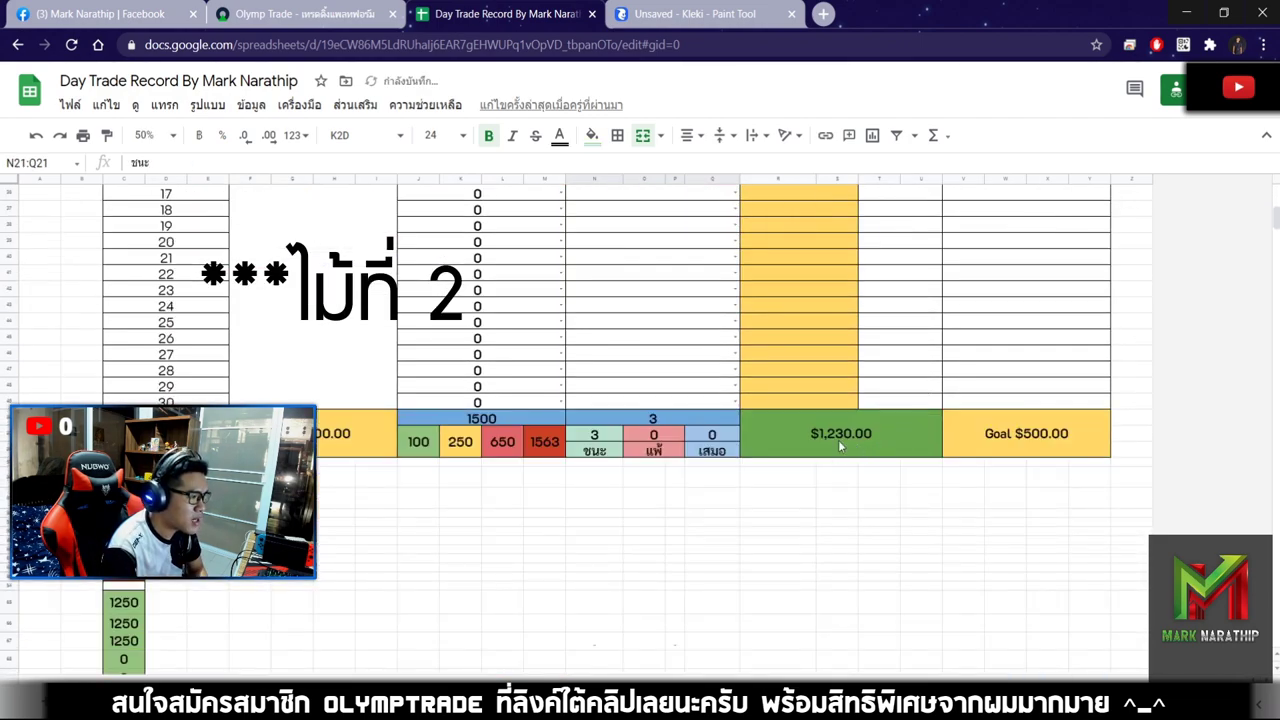
{"action": "scroll", "coordinate": [822, 440], "scroll_direction": "up", "scroll_amount": 5}
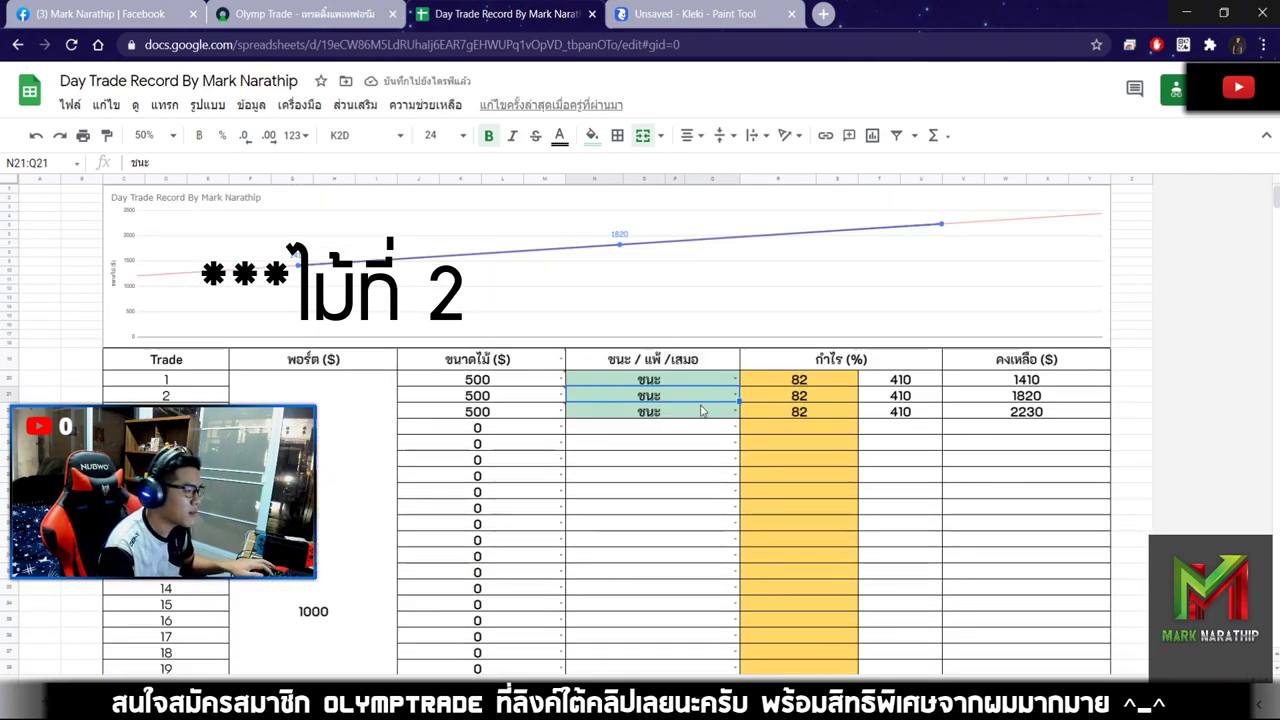
Undo the trial change to trade 2's result
{"action": "key", "text": "ctrl+z"}
{"action": "scroll", "coordinate": [805, 407], "scroll_direction": "down", "scroll_amount": 5}
{"action": "key", "text": "ctrl+z"}
{"action": "key", "text": "ctrl+z"}
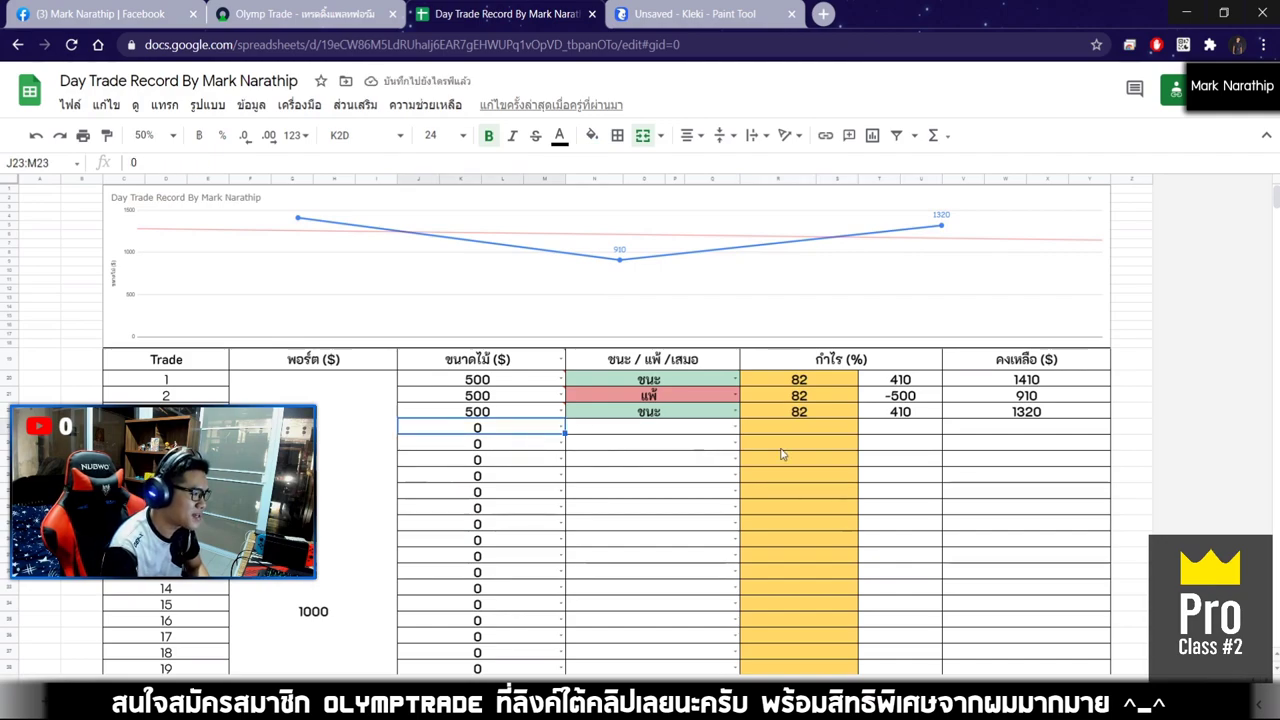
Enter 500 as trade 4's ขนาดไม้ ($) in the spreadsheet
{"action": "type", "text": "500"}
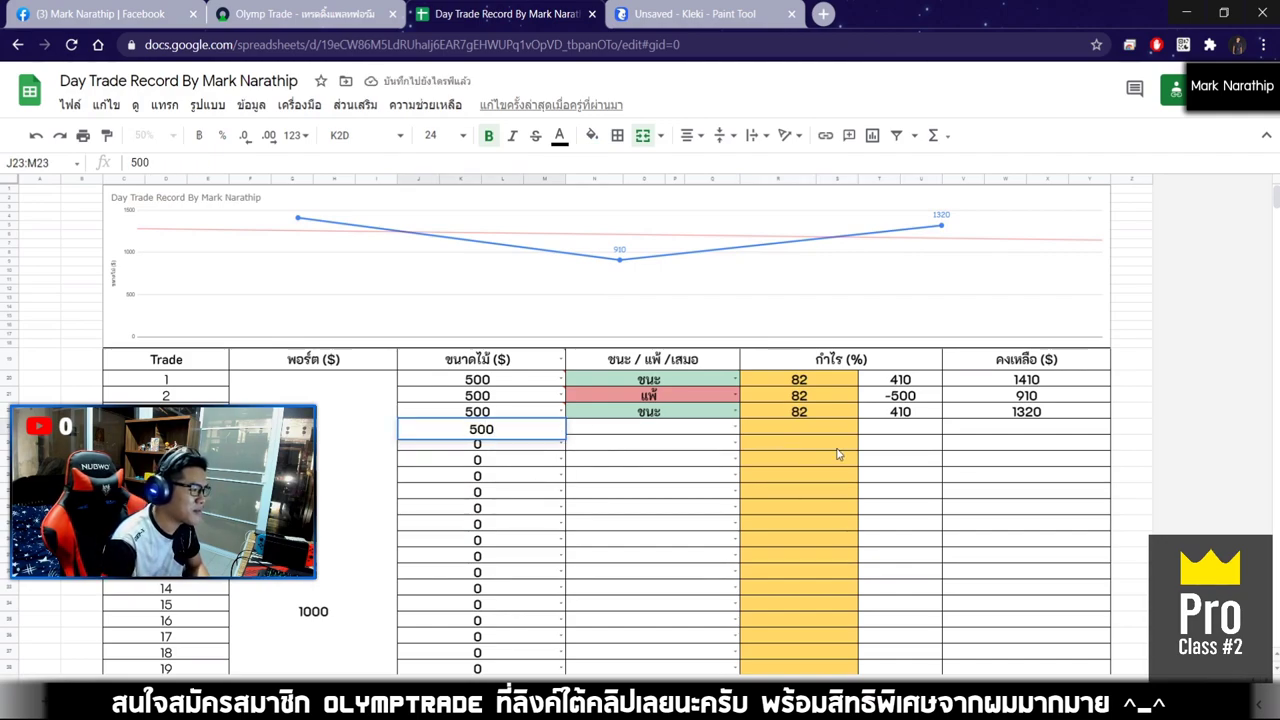
{"action": "key", "text": "Return"}
{"action": "key", "text": "Tab"}
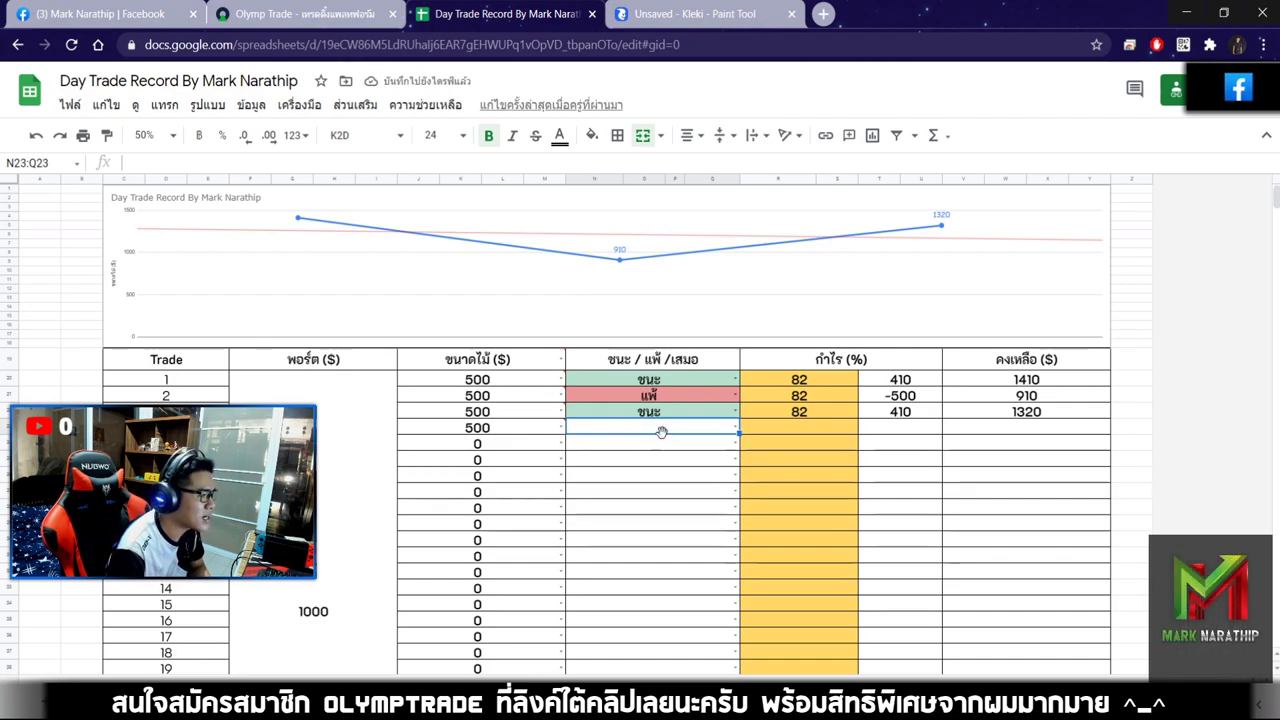
Switch to Olymp Trade, set the trade amount to $500 and place a one-minute ขึ้น (up) trade on EUR USD
{"action": "left_click", "coordinate": [300, 14]}
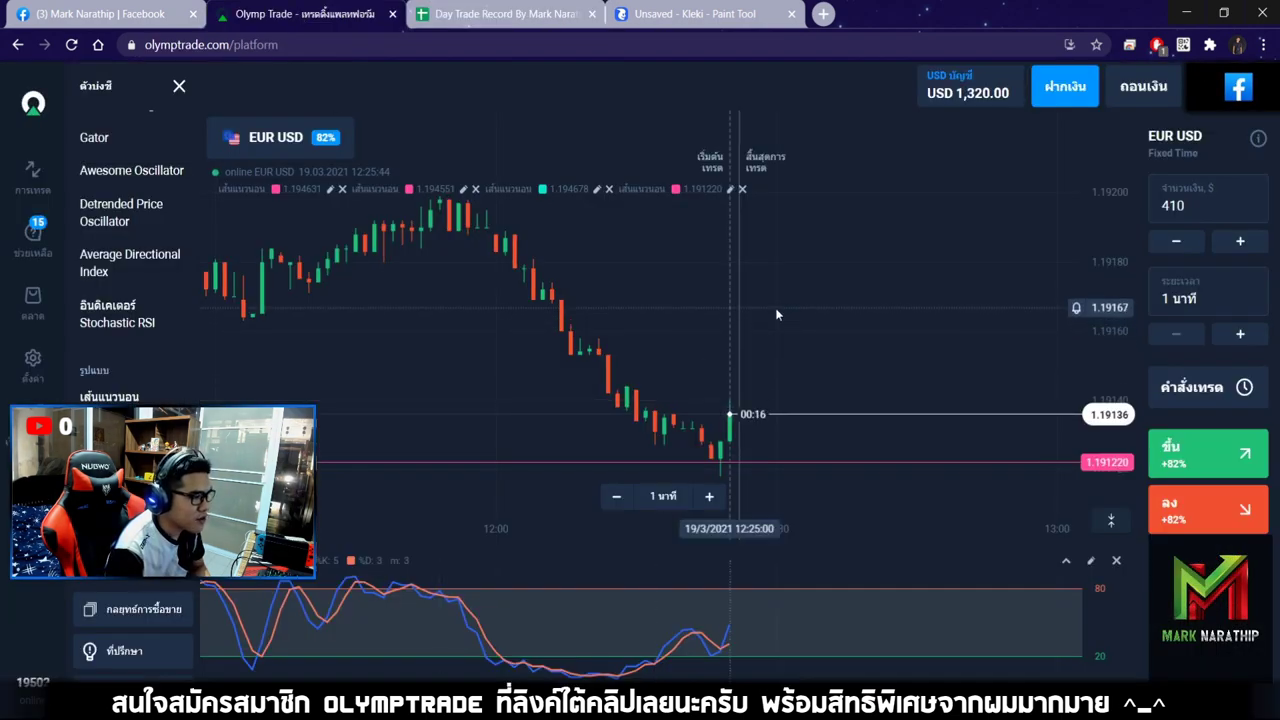
{"action": "left_click", "coordinate": [1183, 205]}
{"action": "type", "text": "500"}
{"action": "left_click", "coordinate": [709, 496]}
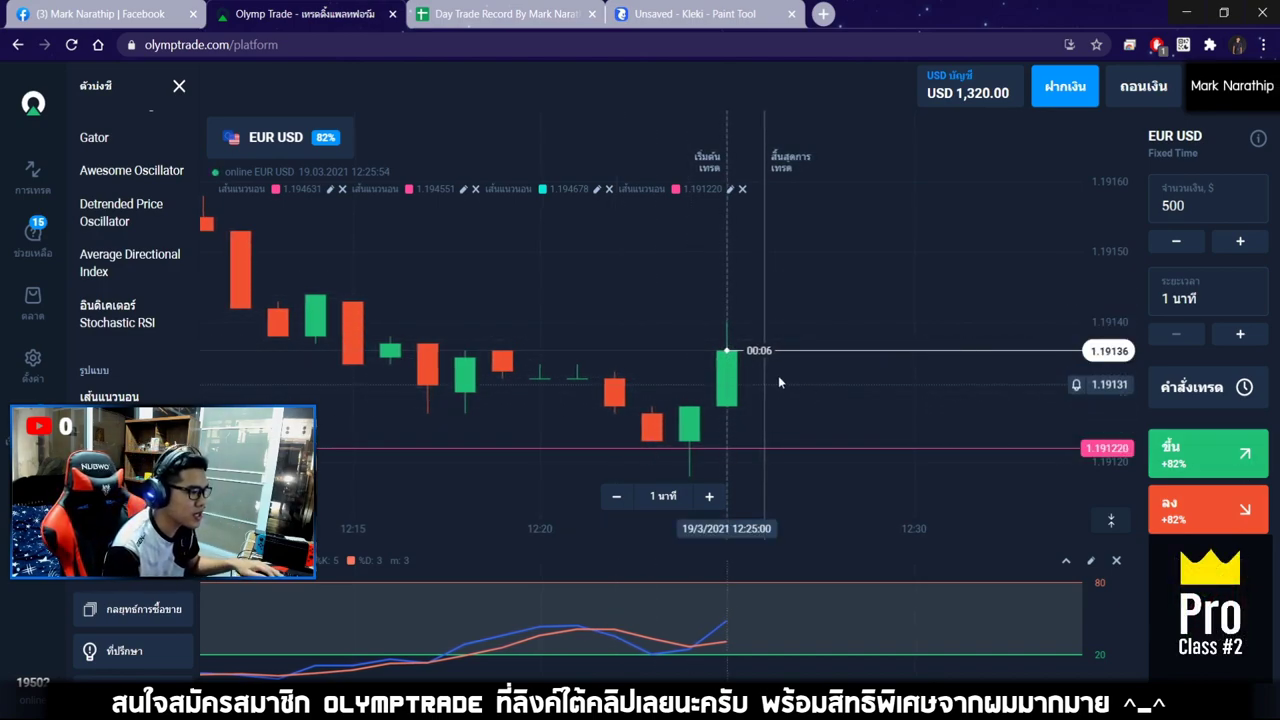
{"action": "left_click", "coordinate": [1218, 456]}
Examine the open $500 trade's price against the wider EUR USD trend and its latest candles
{"action": "scroll", "coordinate": [810, 290], "scroll_direction": "down", "scroll_amount": 5}
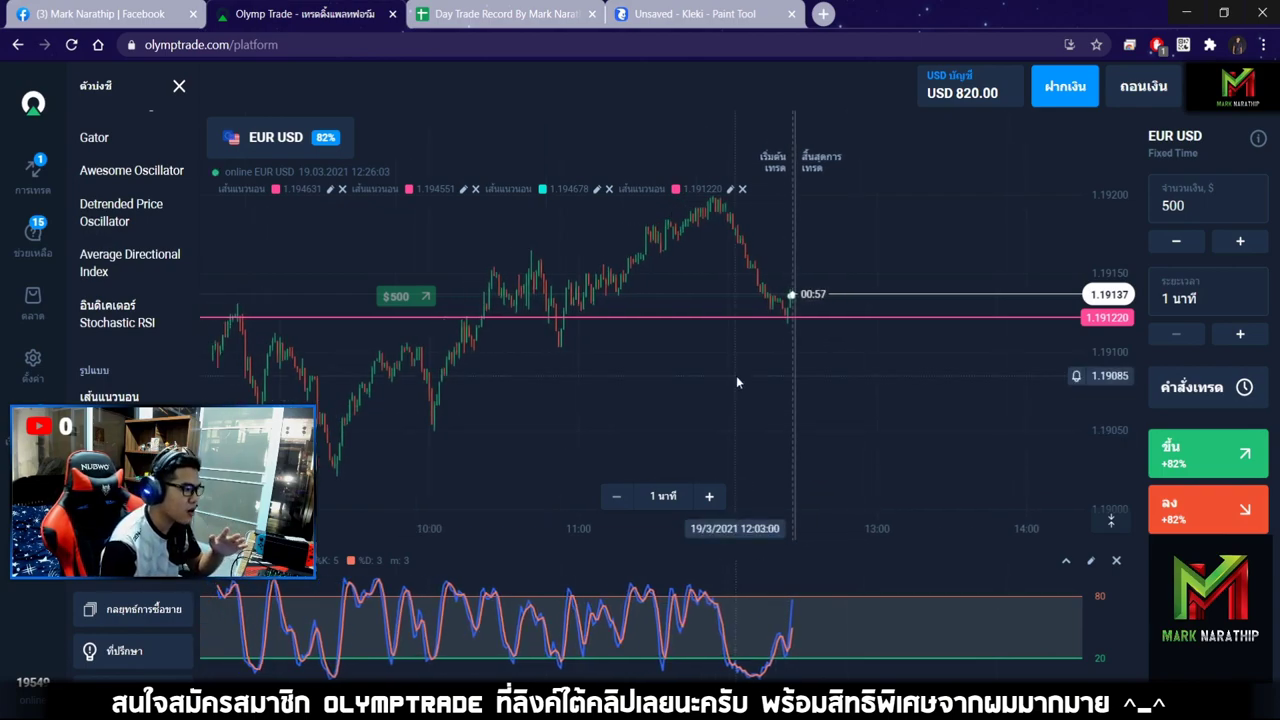
{"action": "scroll", "coordinate": [736, 378], "scroll_direction": "up", "scroll_amount": 3}
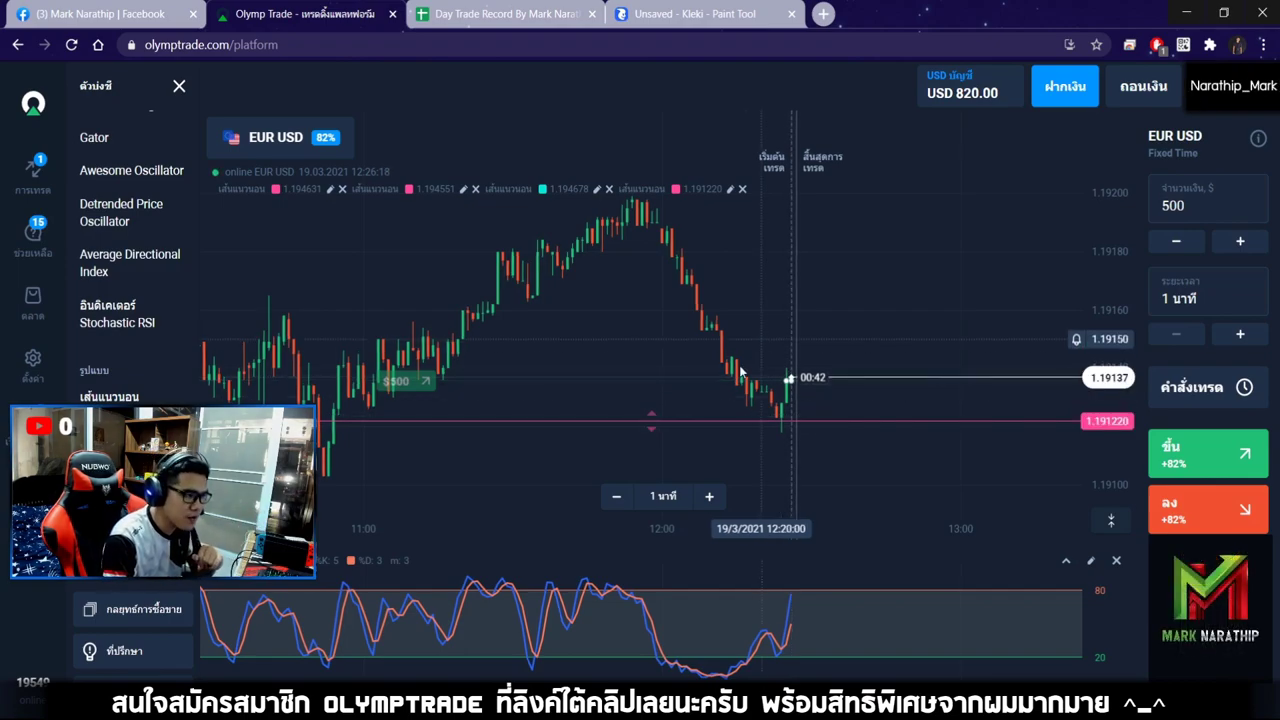
{"action": "left_click", "coordinate": [618, 497]}
{"action": "left_click", "coordinate": [618, 497]}
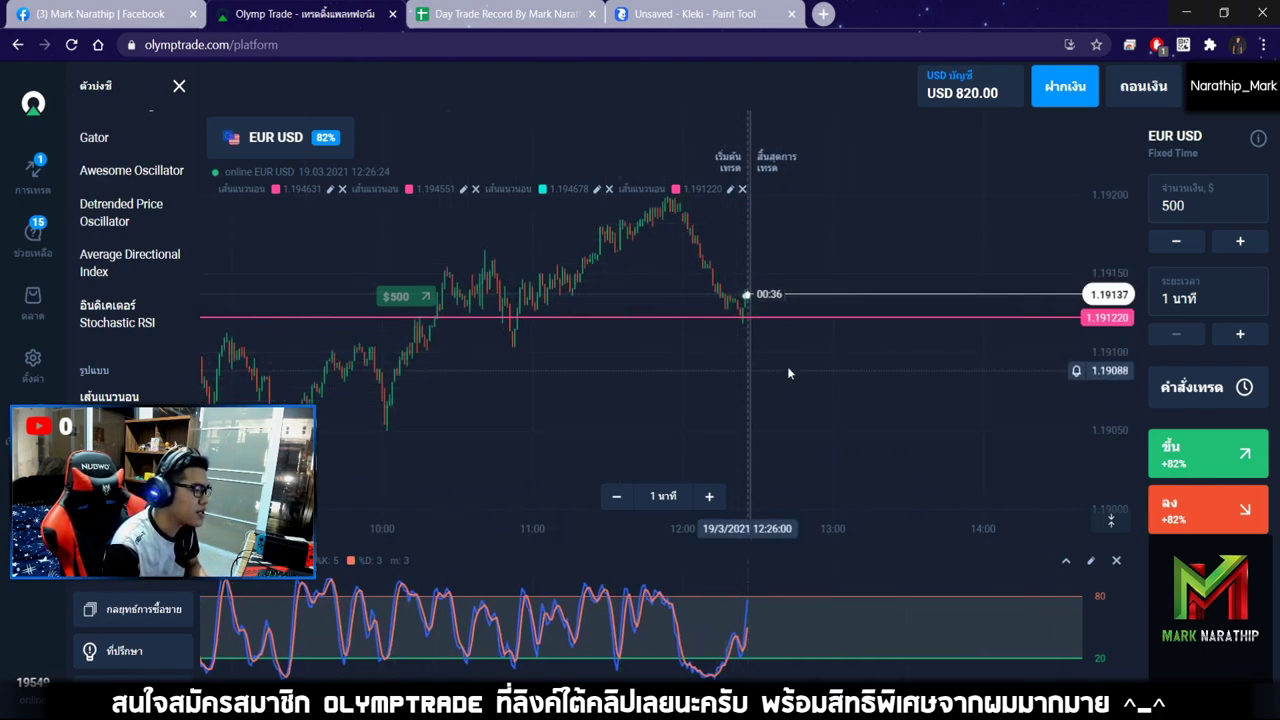
{"action": "left_click", "coordinate": [709, 496]}
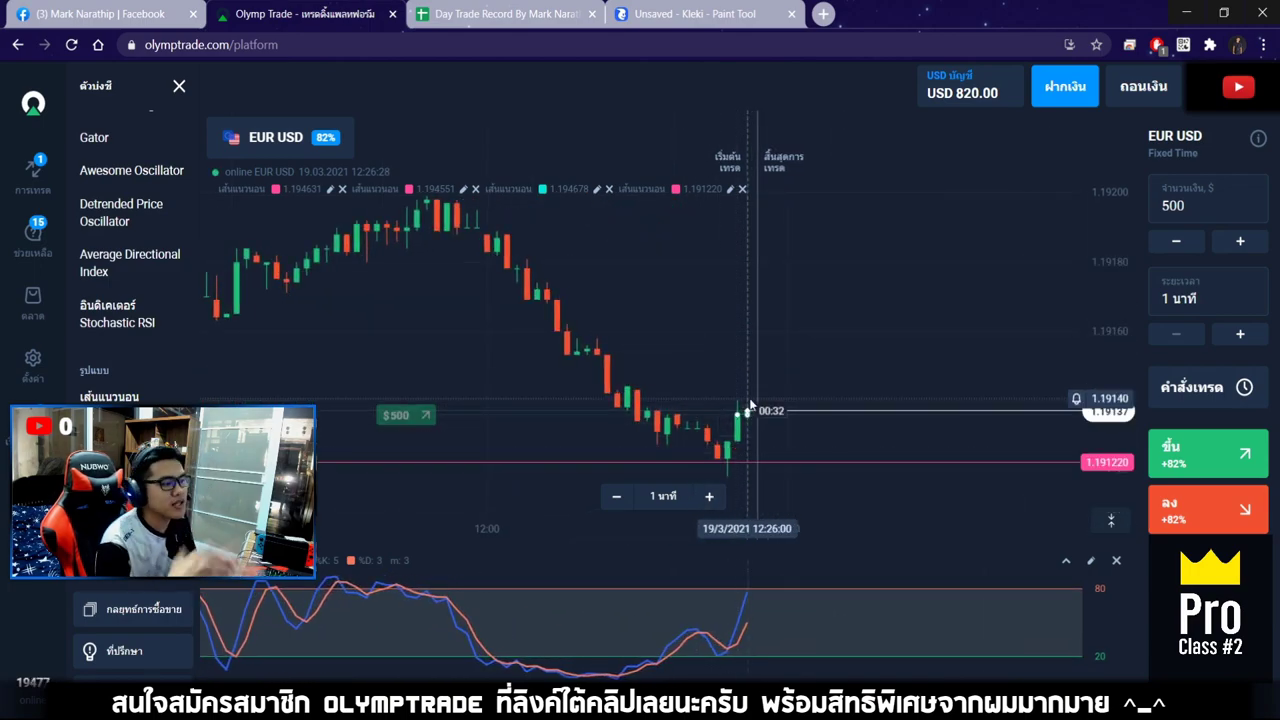
{"action": "left_click", "coordinate": [711, 497]}
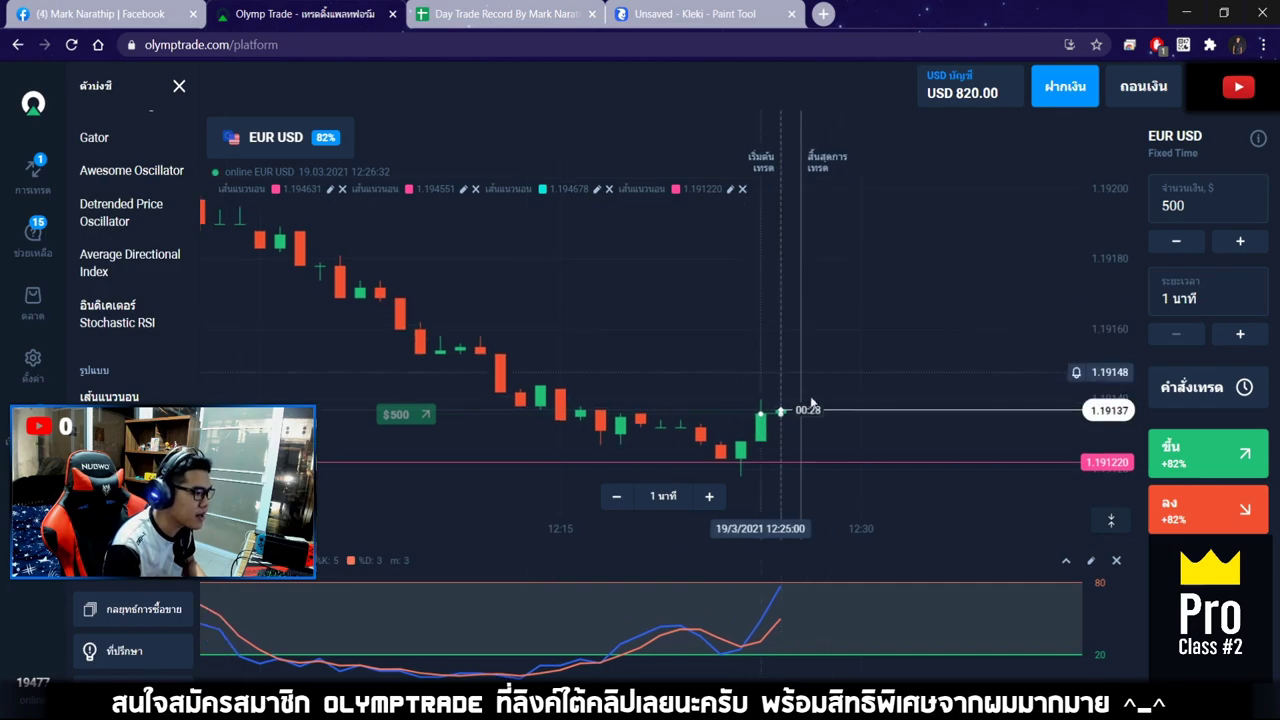
Switch to the Kleki price sketch and undo its last stroke
{"action": "left_click", "coordinate": [540, 16]}
{"action": "left_click", "coordinate": [690, 14]}
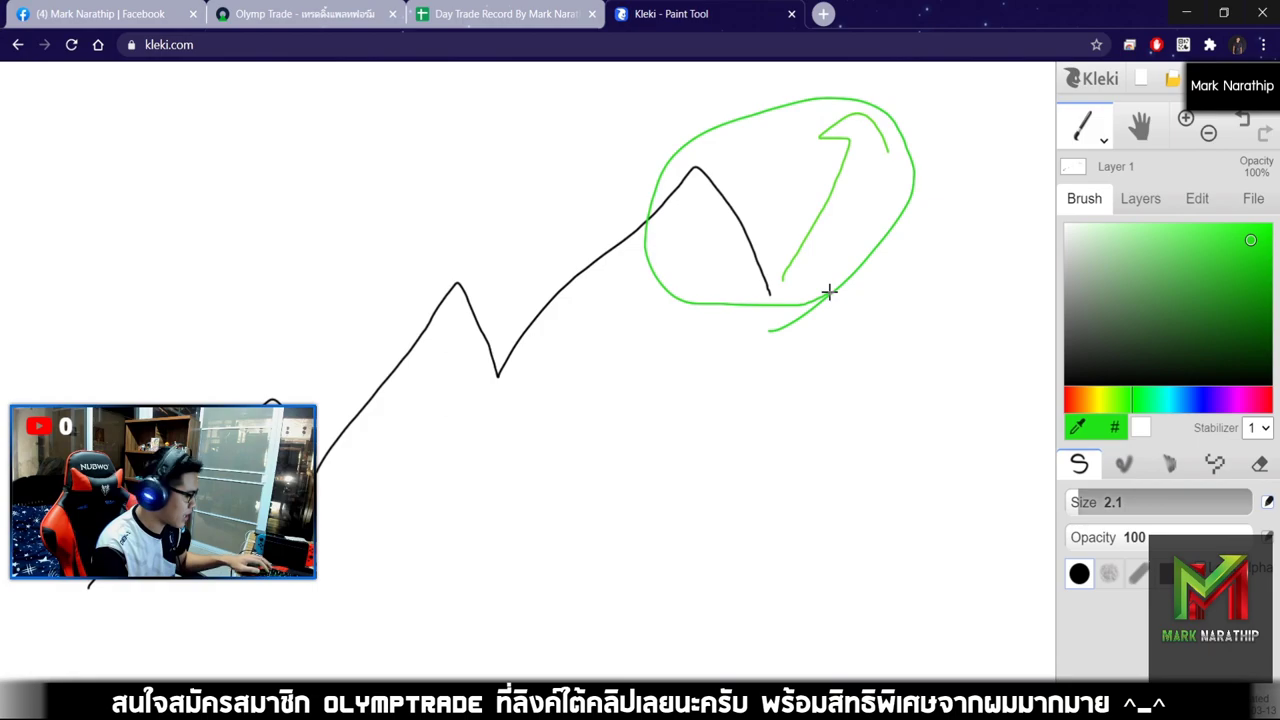
{"action": "key", "text": "ctrl+z"}
Return to Olymp Trade, open the asset list and watch the closing seconds of the EUR USD trade up close
{"action": "left_click", "coordinate": [300, 14]}
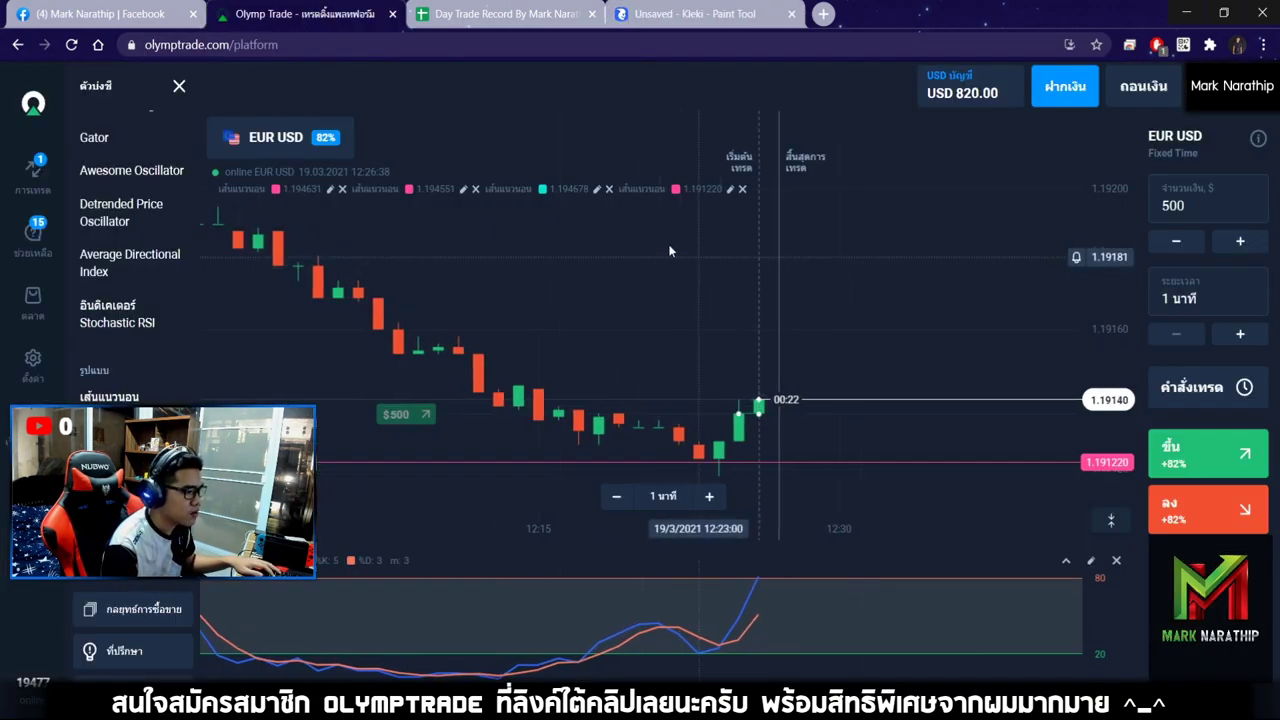
{"action": "left_click", "coordinate": [709, 496]}
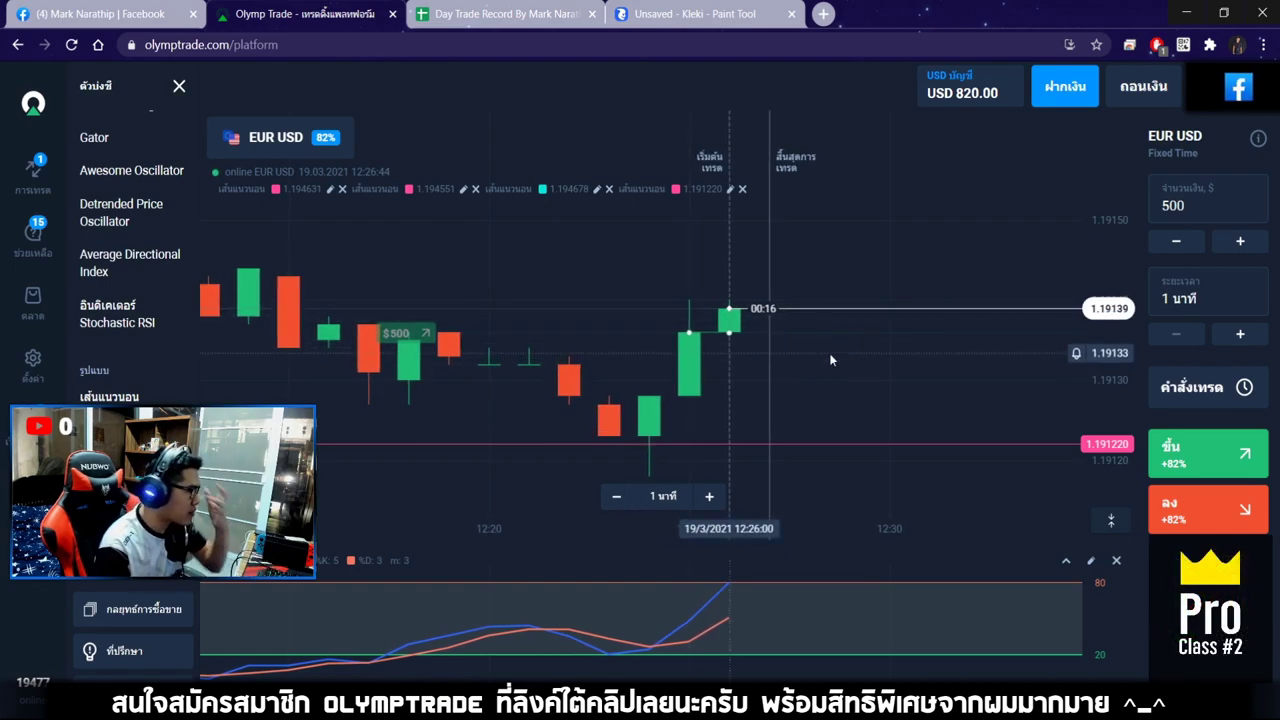
{"action": "left_click", "coordinate": [714, 488]}
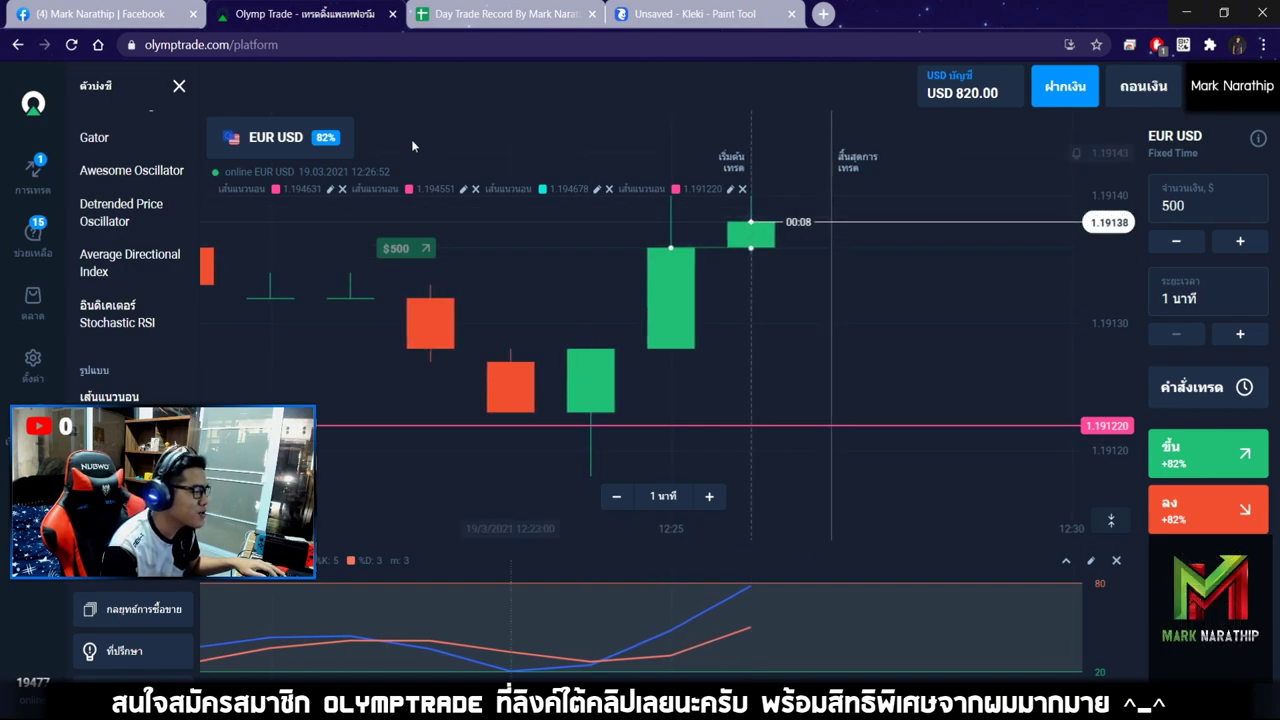
{"action": "left_click", "coordinate": [293, 139]}
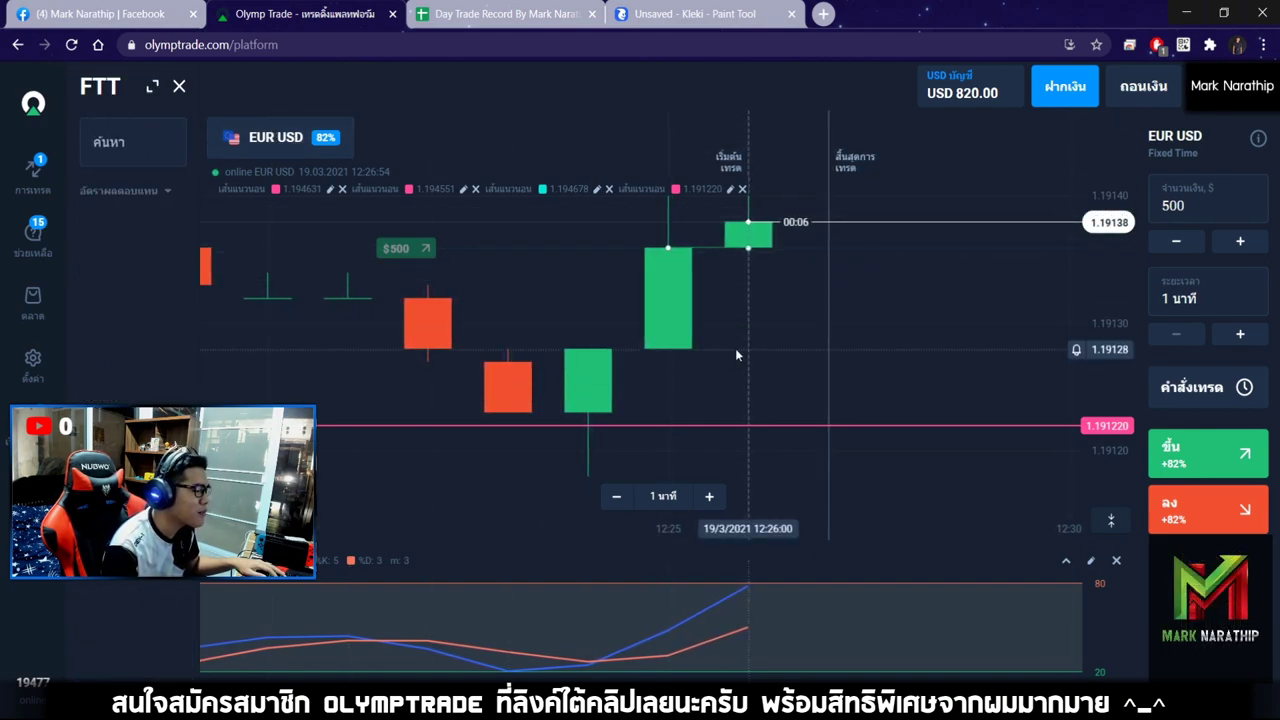
{"action": "left_click", "coordinate": [615, 492]}
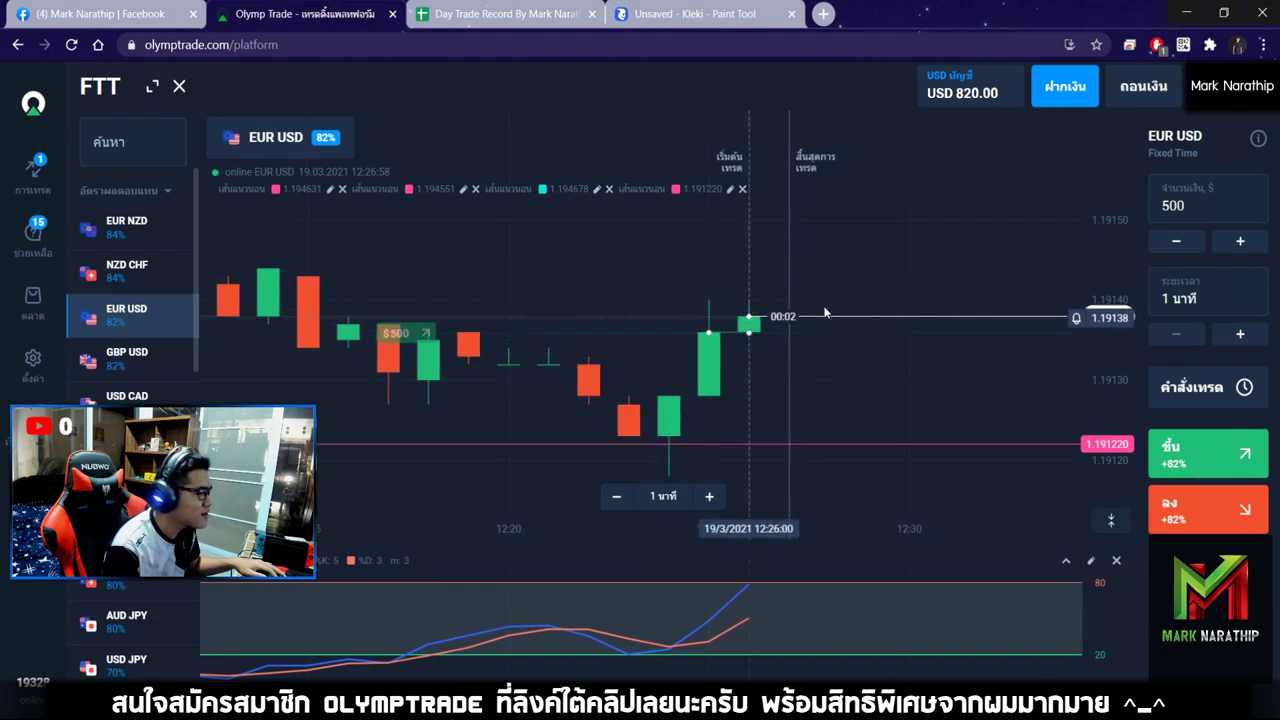
Log trade 4 in the spreadsheet with the result ชนะ and 82 in its yellow กำไร (%) cell
{"action": "left_click", "coordinate": [539, 24]}
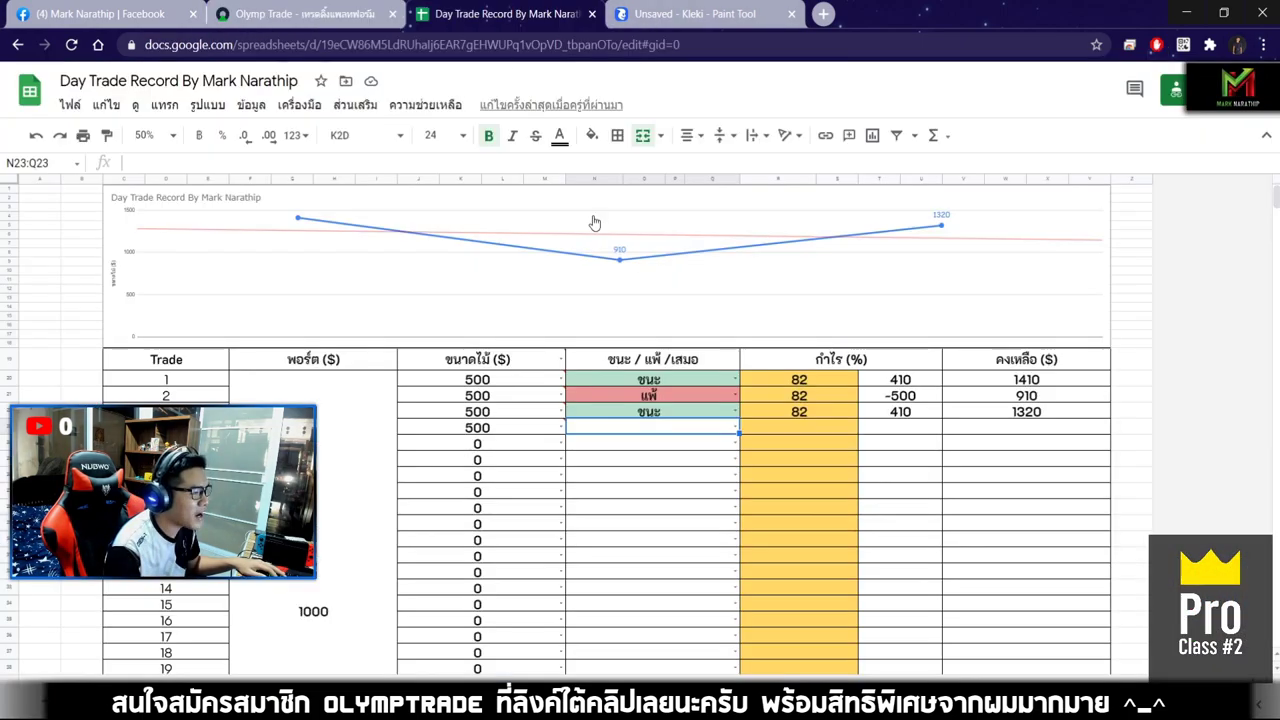
{"action": "double_click", "coordinate": [668, 428]}
{"action": "left_click", "coordinate": [590, 451]}
{"action": "left_click", "coordinate": [840, 432]}
{"action": "type", "text": "82"}
{"action": "key", "text": "Return"}
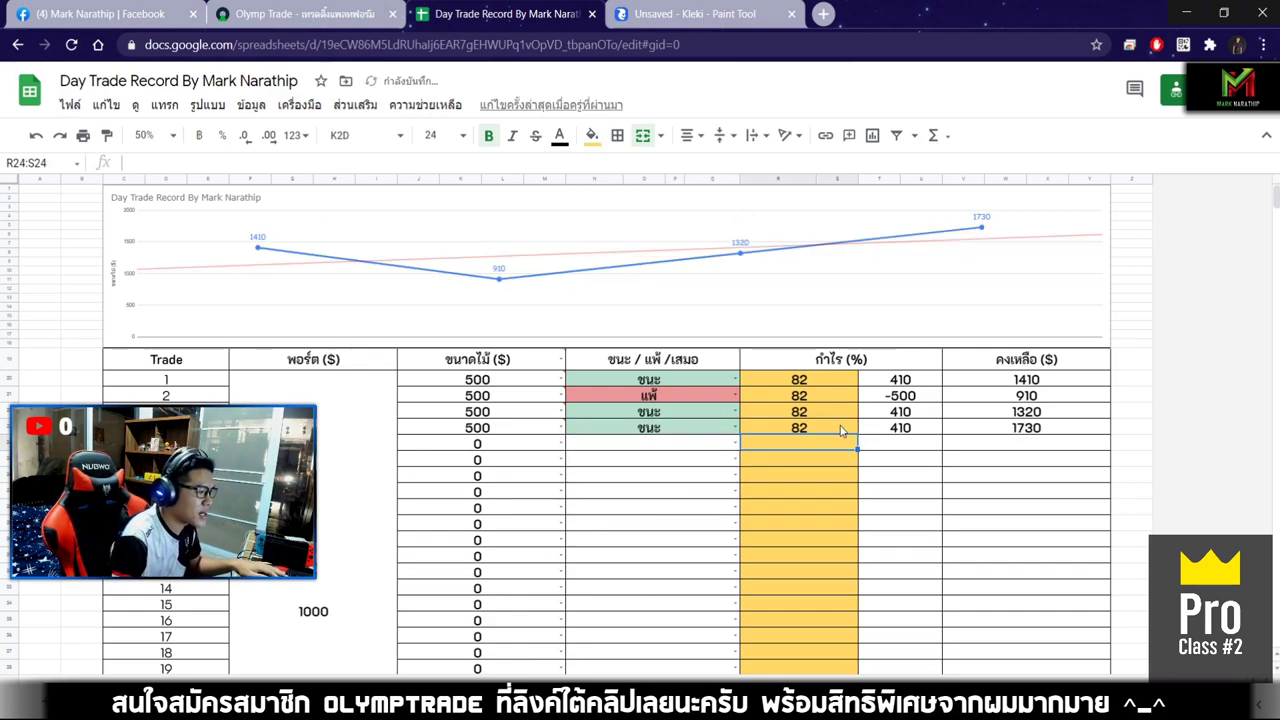
Check the Olymp Trade account balance and the spreadsheet's total profit cell against its goal
{"action": "scroll", "coordinate": [890, 408], "scroll_direction": "down", "scroll_amount": 5}
{"action": "scroll", "coordinate": [890, 408], "scroll_direction": "up", "scroll_amount": 5}
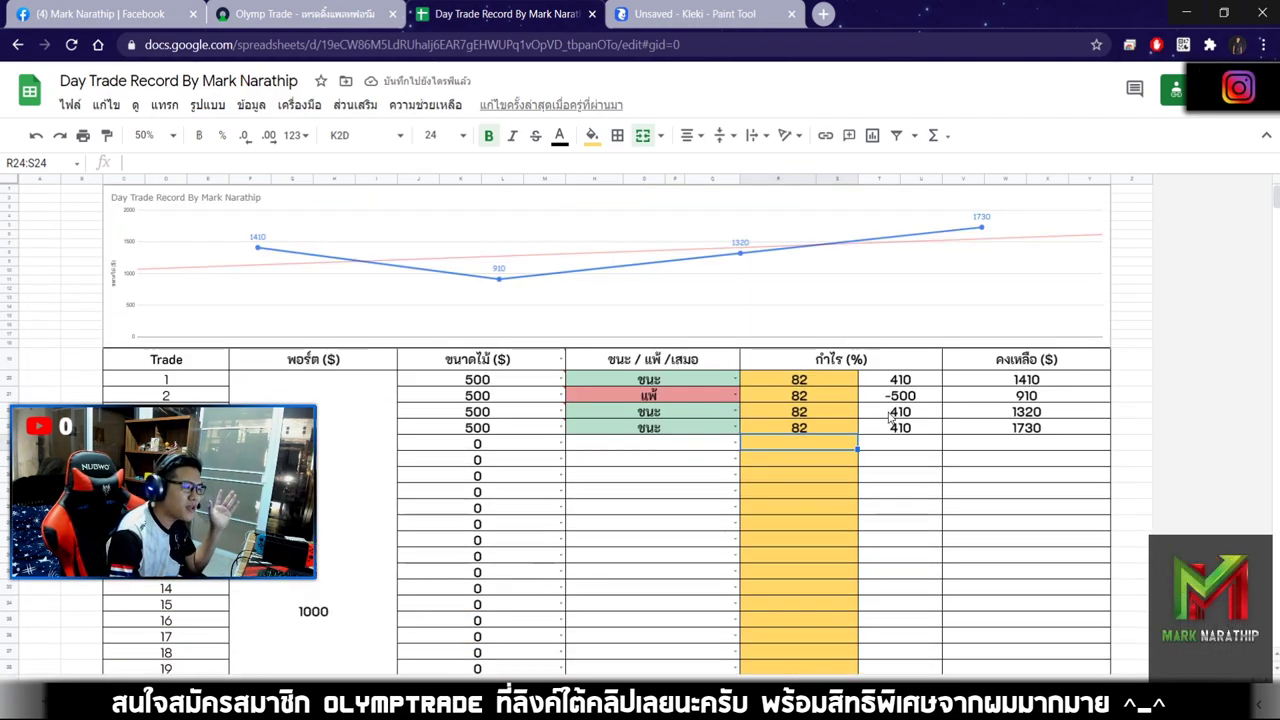
{"action": "left_click", "coordinate": [300, 14]}
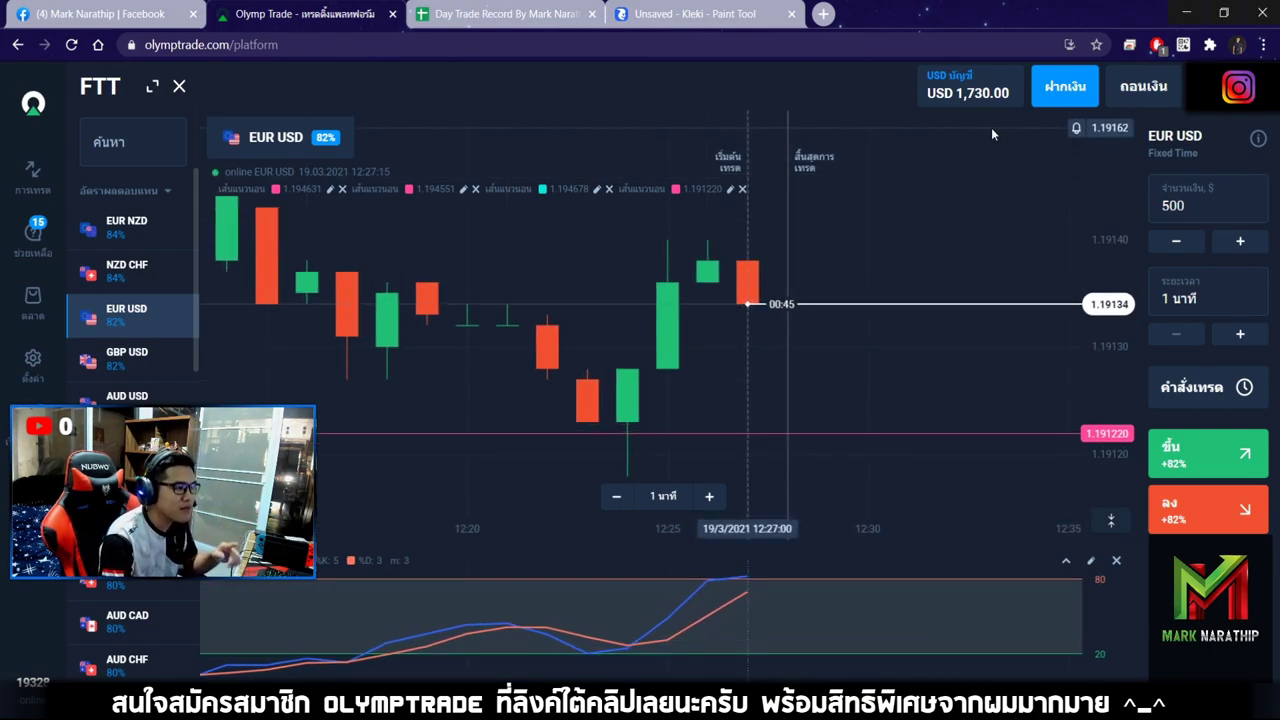
{"action": "left_click", "coordinate": [505, 14]}
{"action": "scroll", "coordinate": [840, 326], "scroll_direction": "down", "scroll_amount": 5}
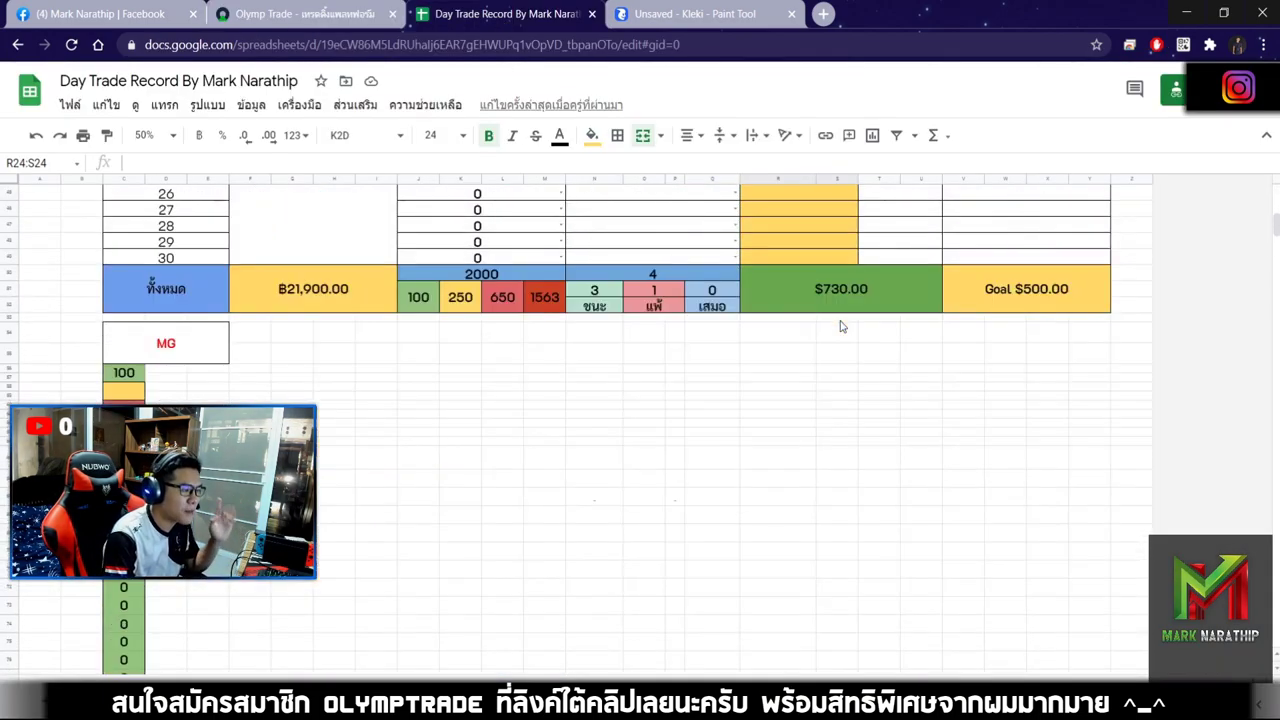
{"action": "left_click", "coordinate": [855, 297]}
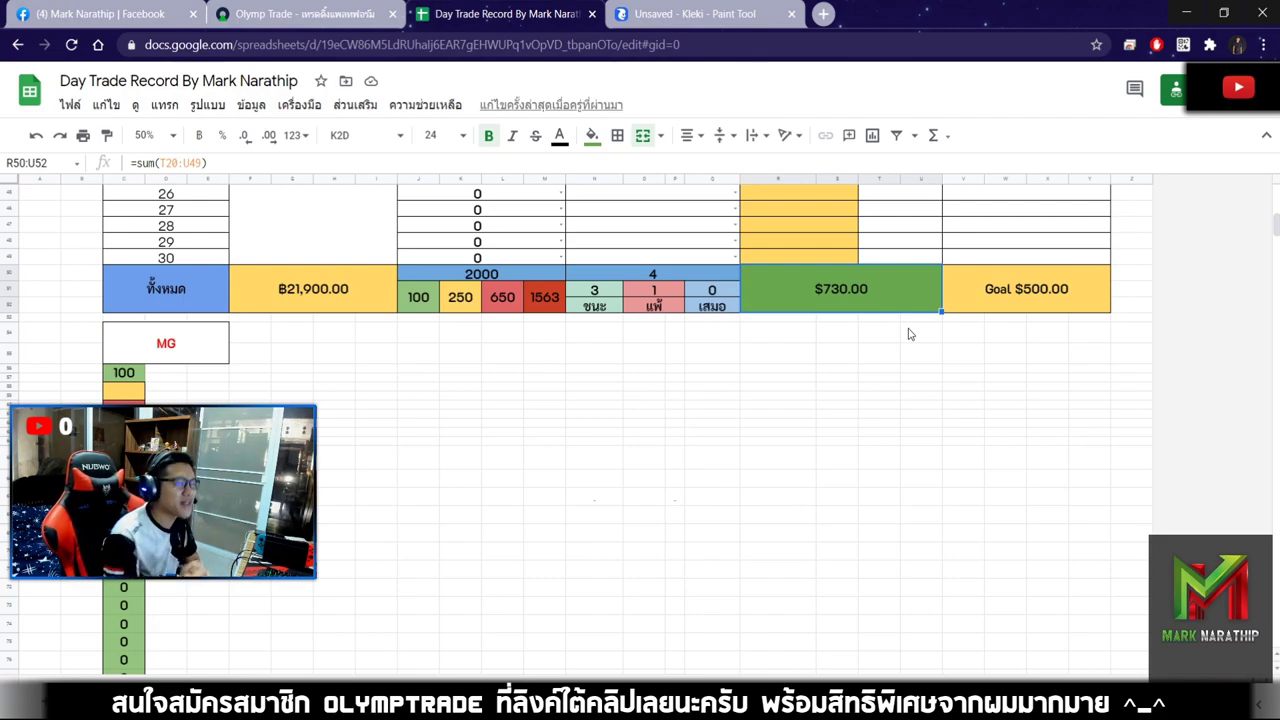
Enter 500 as trade 5's ขนาดไม้ ($) and select its ชนะ / แพ้ / เสมอ cell
{"action": "scroll", "coordinate": [909, 334], "scroll_direction": "up", "scroll_amount": 7}
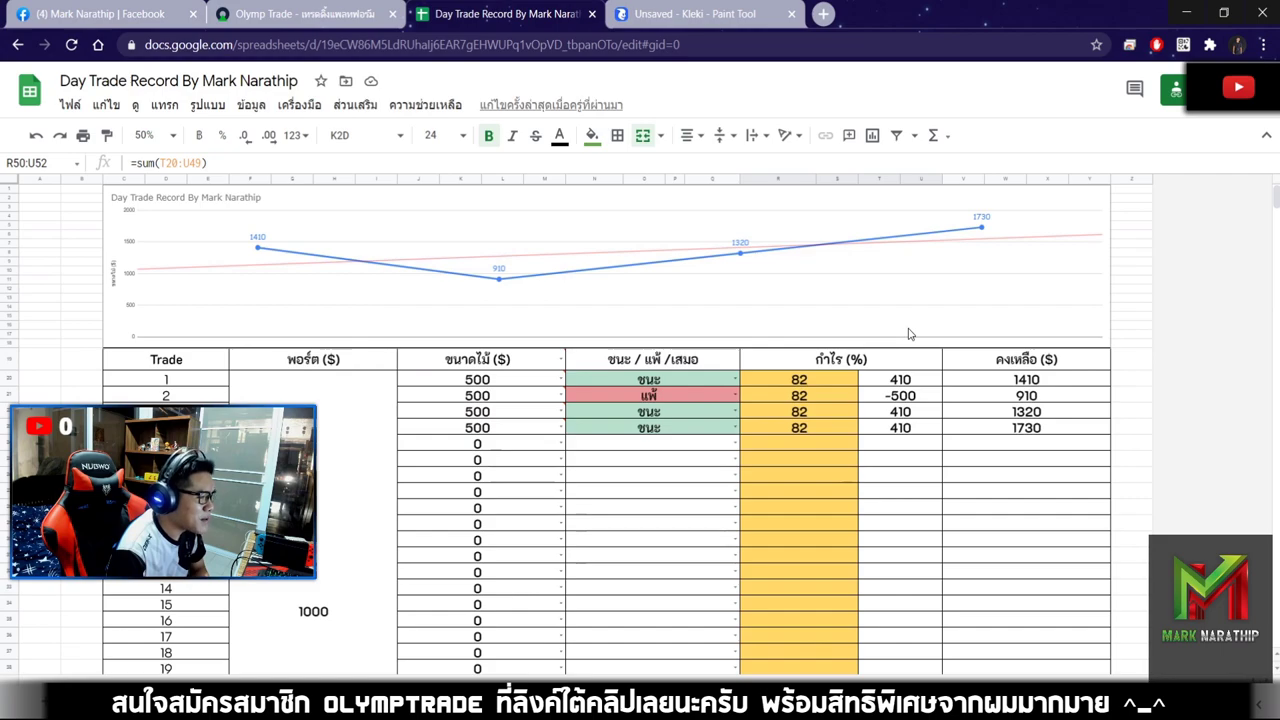
{"action": "scroll", "coordinate": [909, 334], "scroll_direction": "down", "scroll_amount": 2}
{"action": "left_click", "coordinate": [480, 318]}
{"action": "type", "text": "500"}
{"action": "key", "text": "Return"}
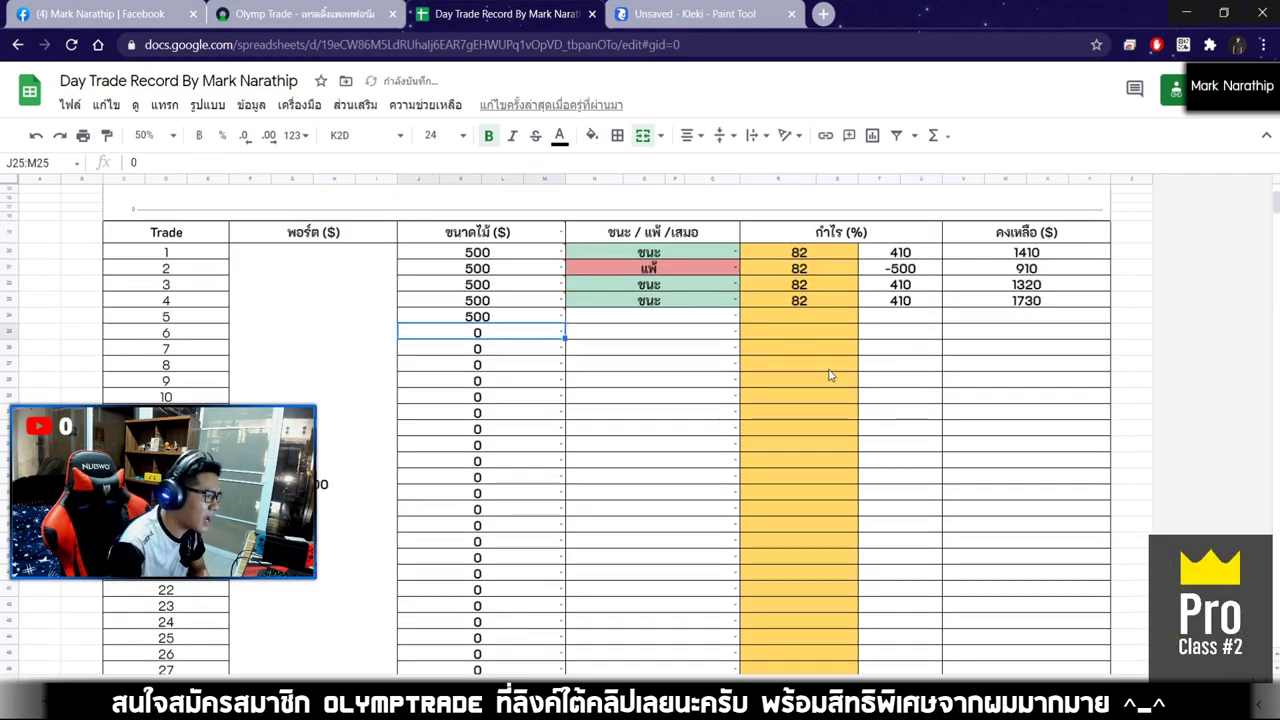
{"action": "scroll", "coordinate": [784, 365], "scroll_direction": "down", "scroll_amount": 5}
{"action": "scroll", "coordinate": [784, 365], "scroll_direction": "up", "scroll_amount": 6}
{"action": "left_click", "coordinate": [610, 348]}
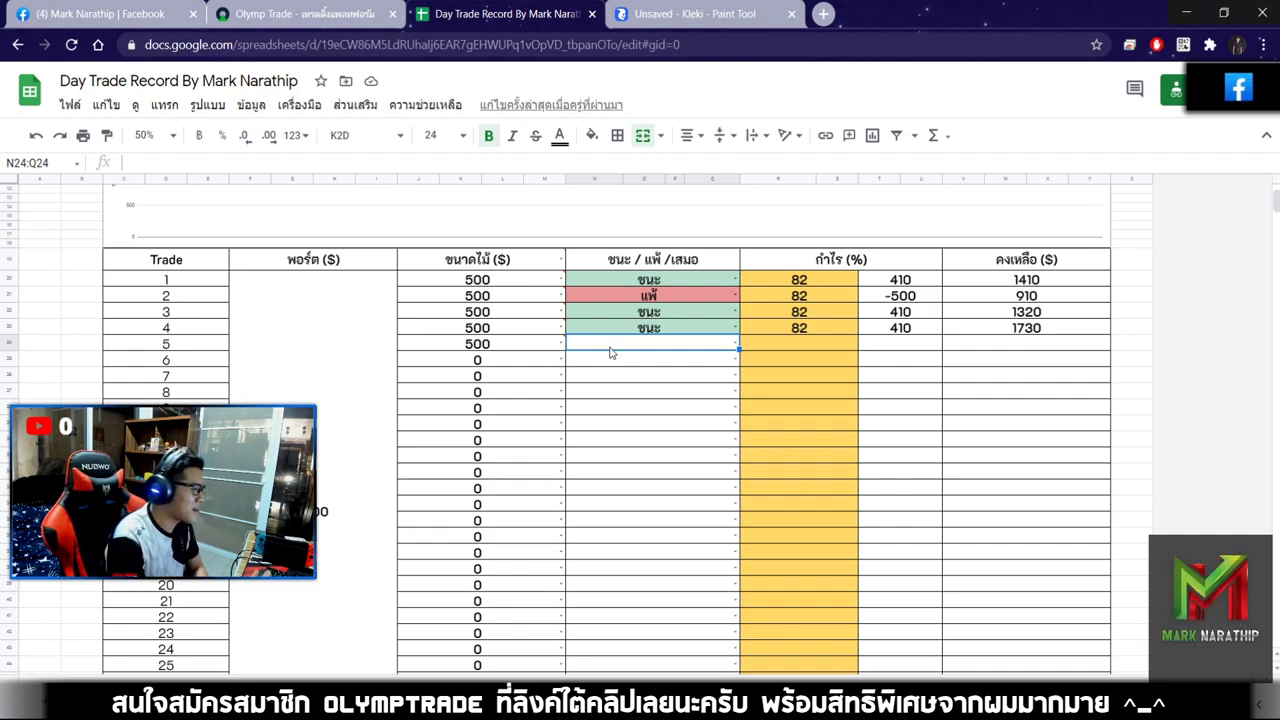
Switch to Olymp Trade, inspect the latest candles closely and place a $500 one-minute ขึ้น (up) trade on EUR USD
{"action": "left_click", "coordinate": [328, 14]}
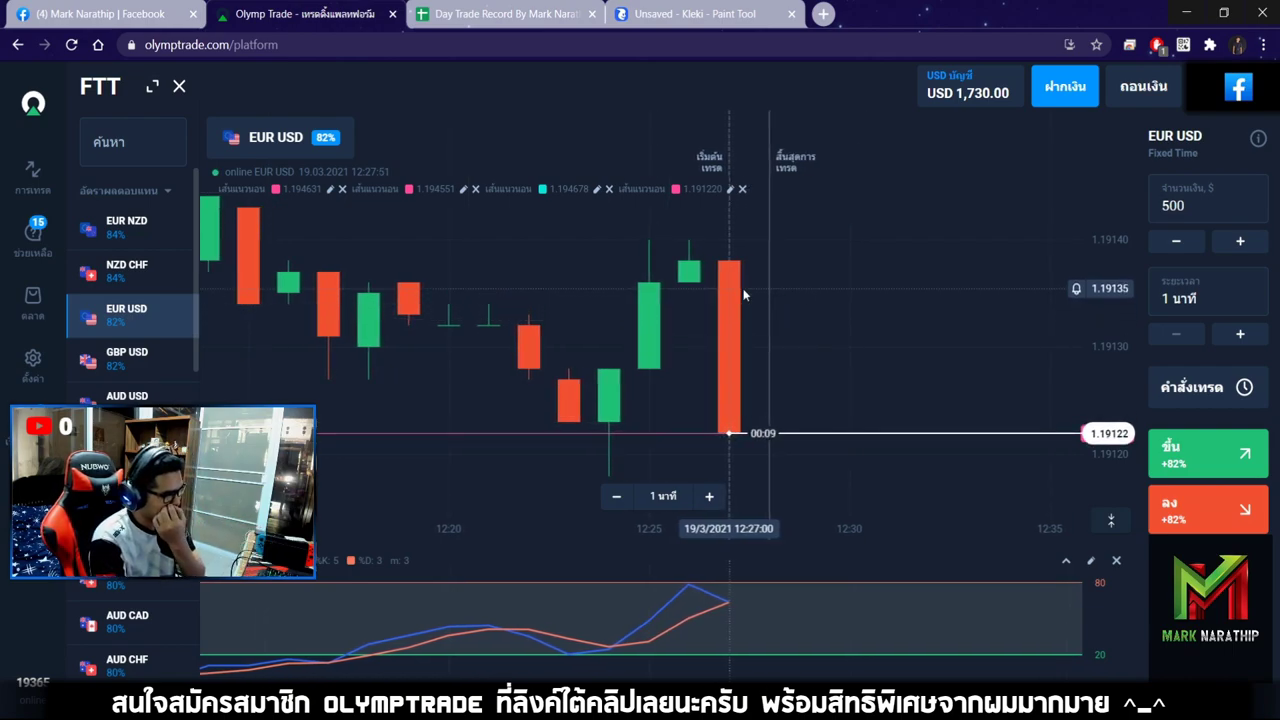
{"action": "left_click", "coordinate": [709, 497]}
{"action": "left_click", "coordinate": [709, 497]}
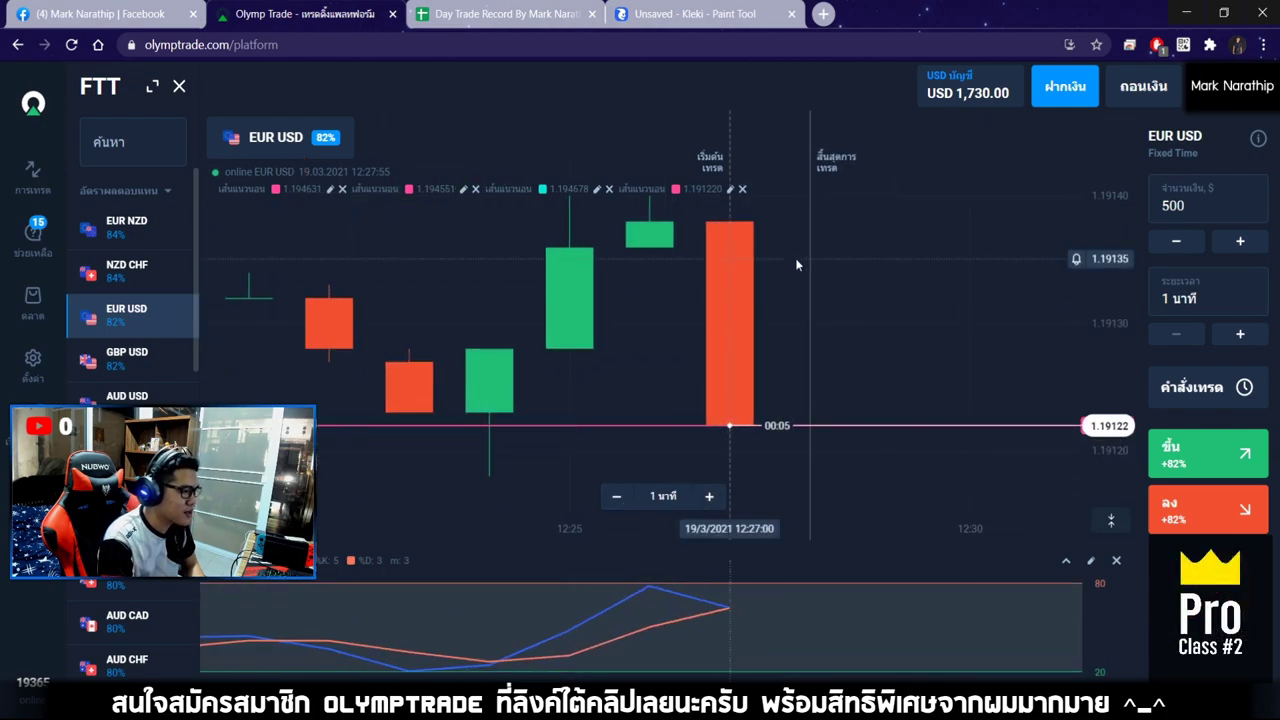
{"action": "left_click", "coordinate": [1218, 458]}
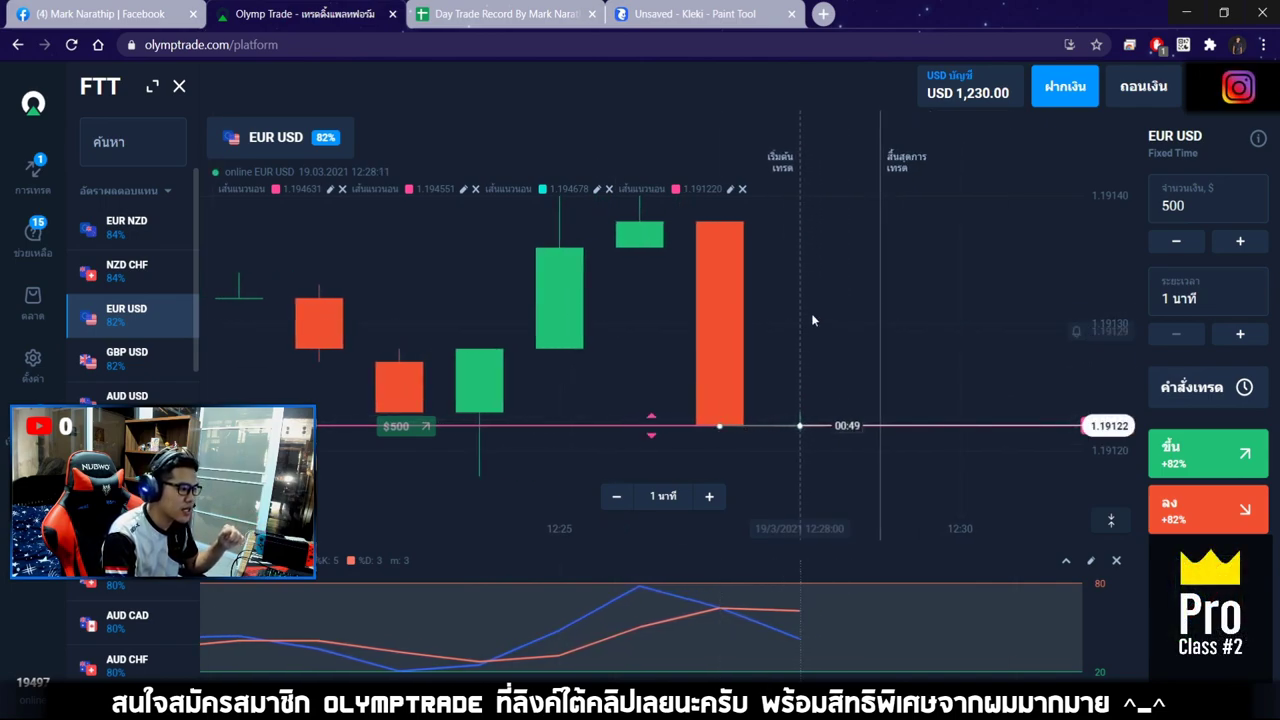
Examine the newly opened trade's current candle against the pink horizontal line on the EUR USD chart
{"action": "left_click", "coordinate": [615, 505]}
{"action": "left_click", "coordinate": [615, 505]}
{"action": "left_click", "coordinate": [710, 503]}
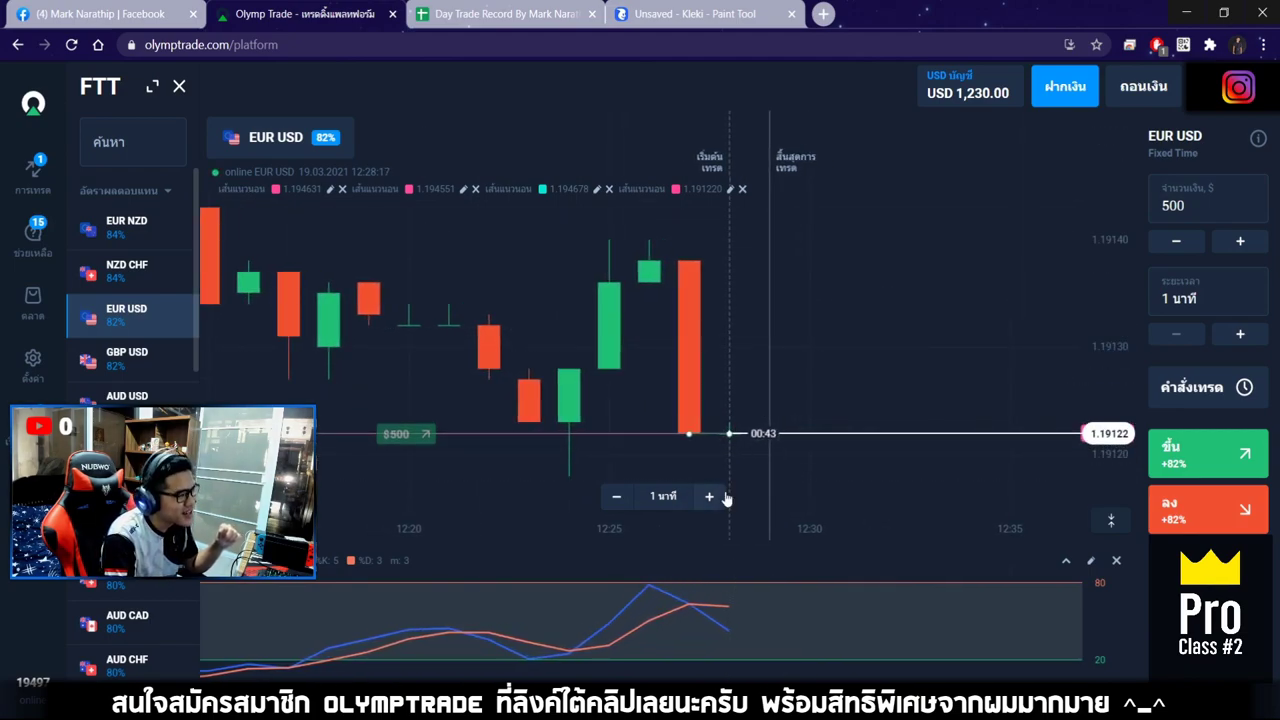
{"action": "left_click", "coordinate": [718, 496]}
{"action": "left_click", "coordinate": [721, 495]}
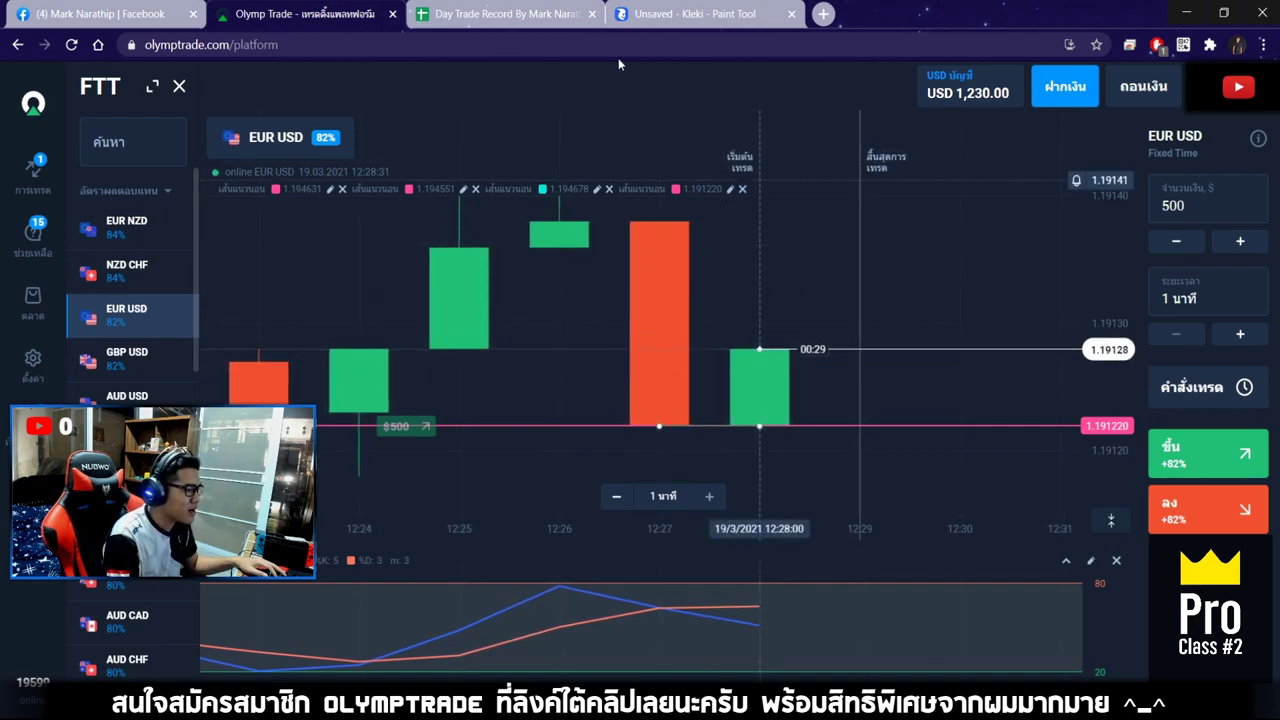
Review the logged trades and balance chart in the spreadsheet, and return to Olymp Trade
{"action": "key", "text": "ctrl+Tab"}
{"action": "scroll", "coordinate": [567, 222], "scroll_direction": "down", "scroll_amount": 3}
{"action": "scroll", "coordinate": [645, 323], "scroll_direction": "up", "scroll_amount": 5}
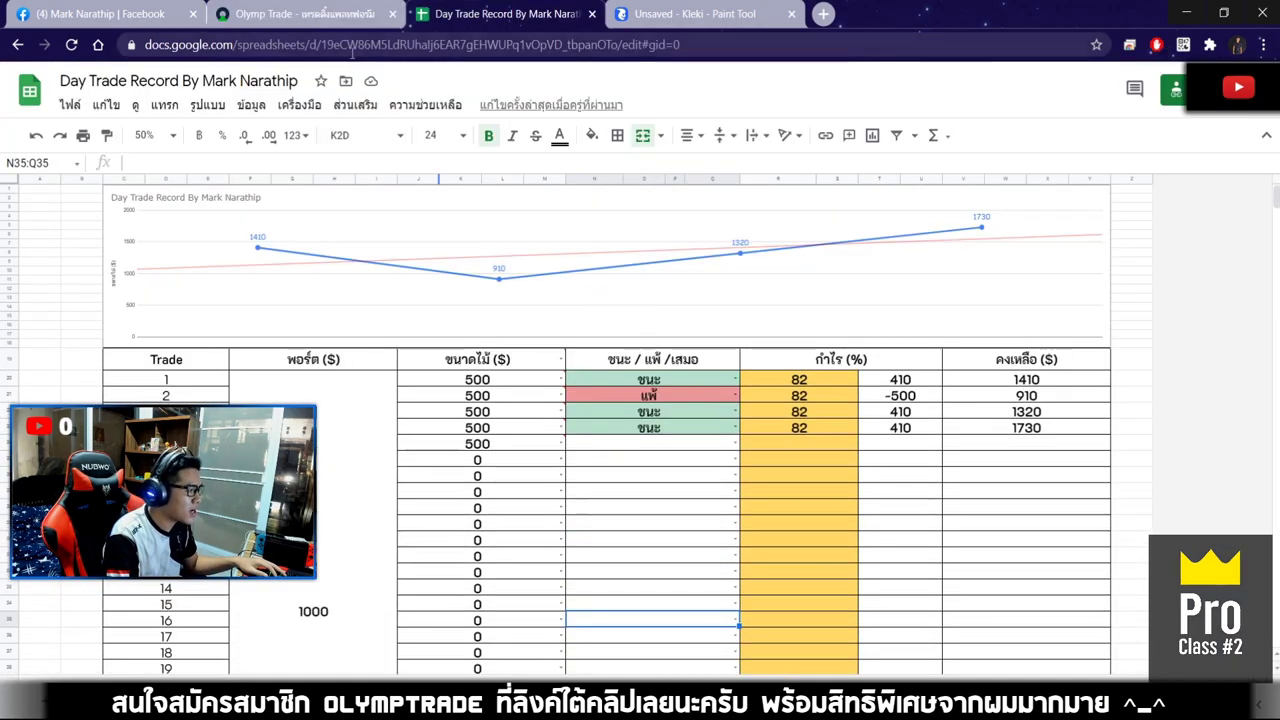
{"action": "key", "text": "ctrl+shift+Tab"}
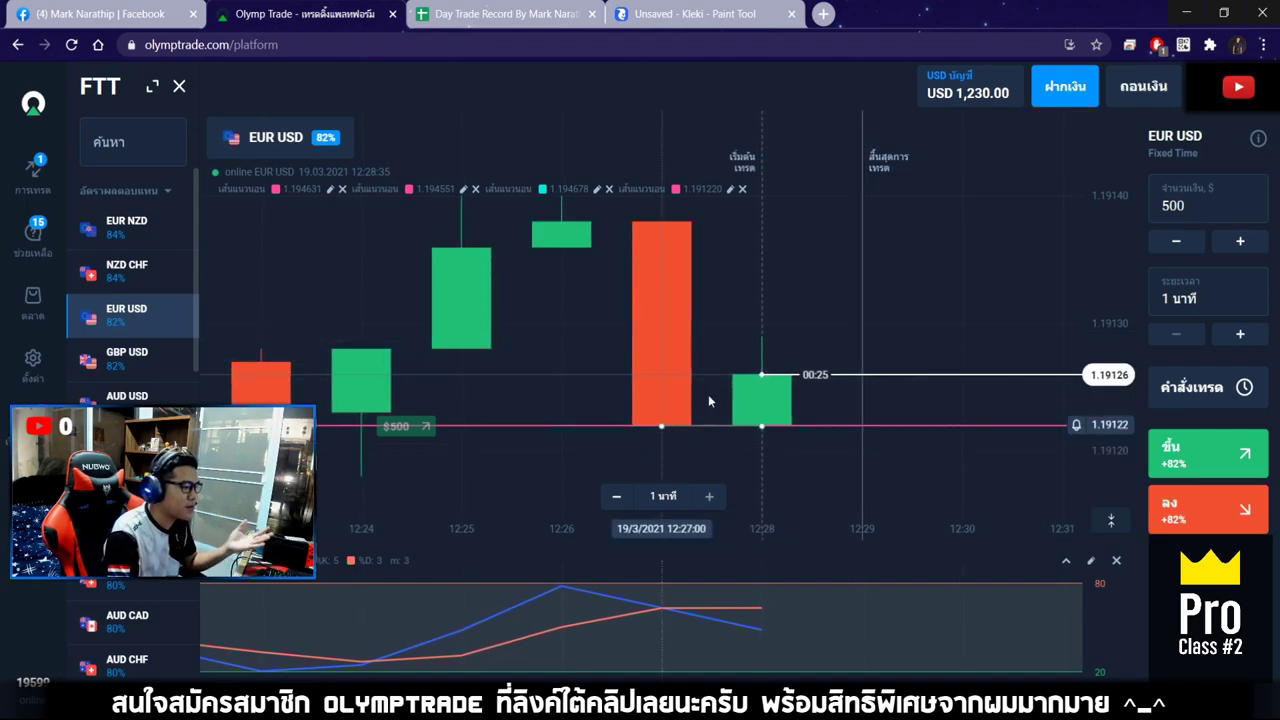
Compare the wider EUR USD downtrend with the most recent candles around the open trade's entry
{"action": "left_click", "coordinate": [615, 497]}
{"action": "left_click", "coordinate": [615, 497]}
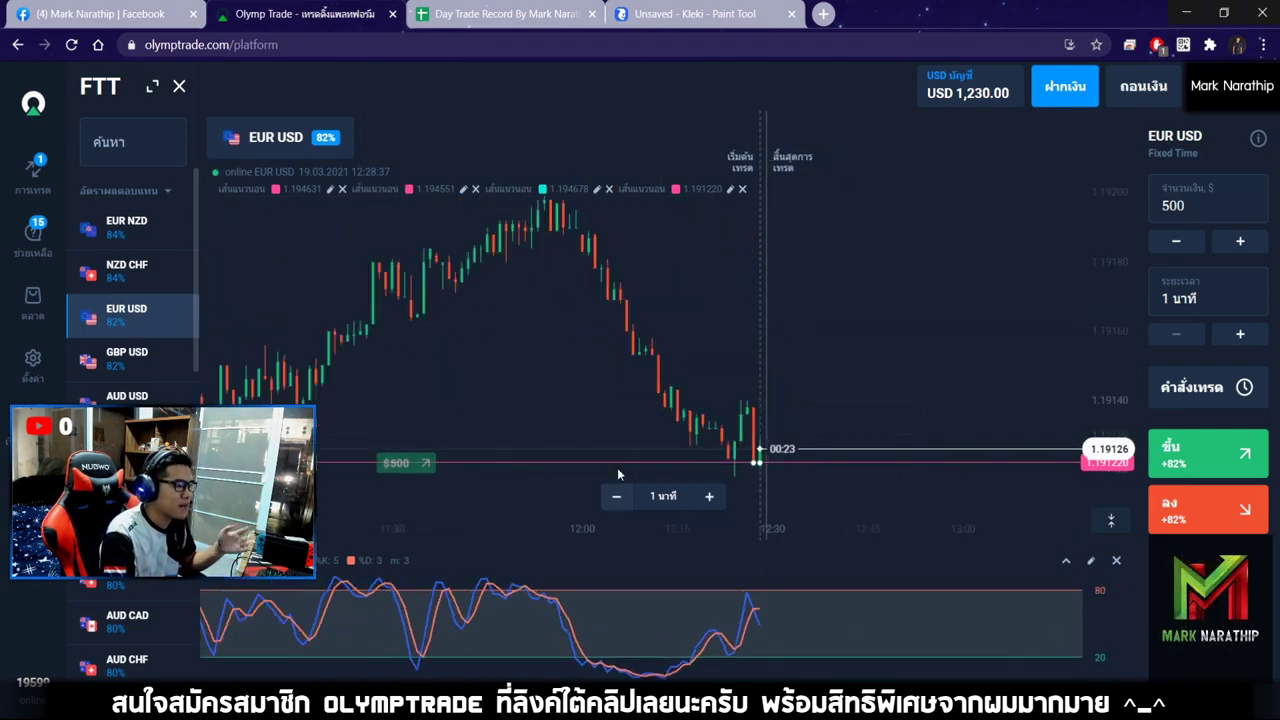
{"action": "left_click", "coordinate": [615, 497]}
{"action": "left_click", "coordinate": [710, 497]}
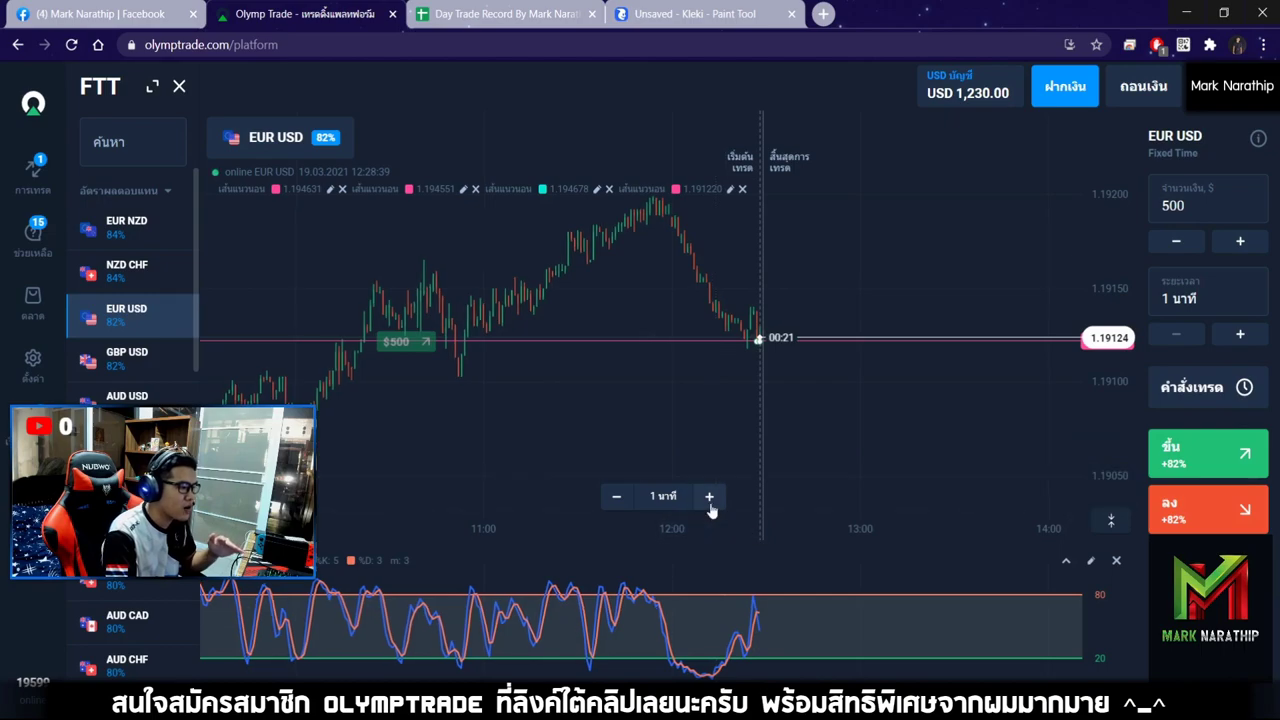
{"action": "left_click", "coordinate": [710, 497]}
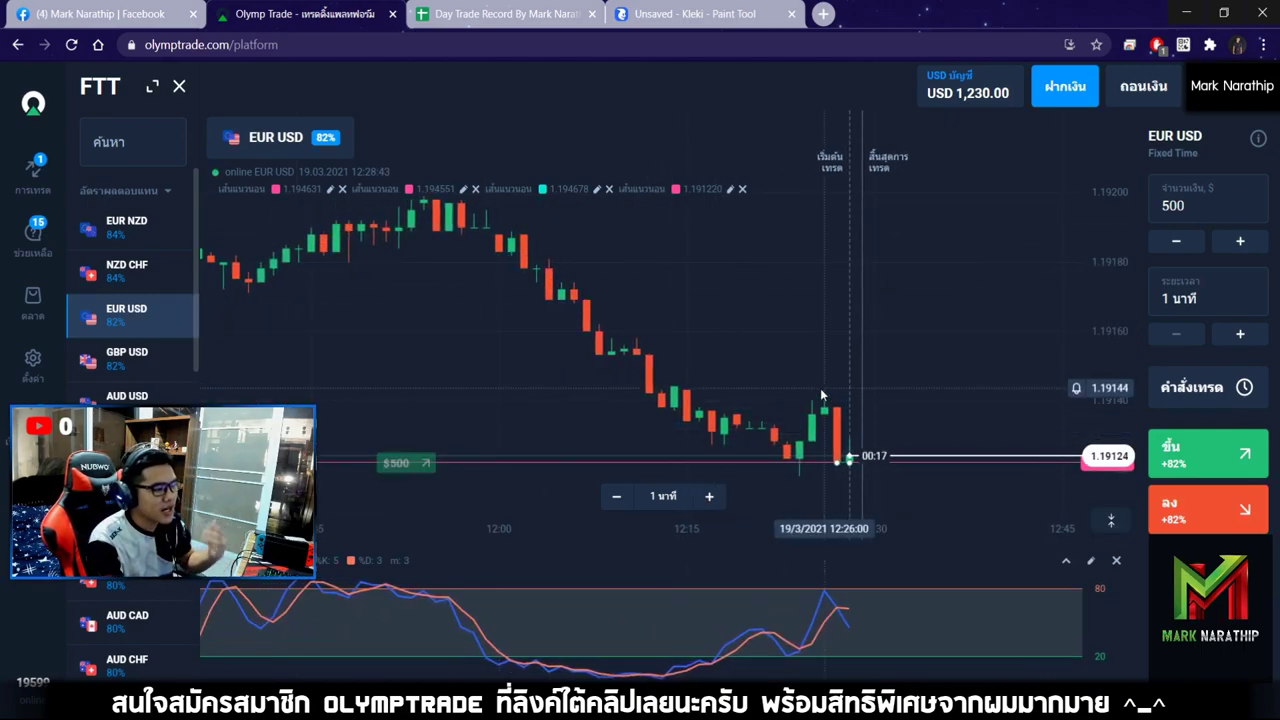
{"action": "left_click_drag", "start_coordinate": [822, 396], "coordinate": [768, 485]}
{"action": "scroll", "coordinate": [767, 478], "scroll_direction": "up", "scroll_amount": 3}
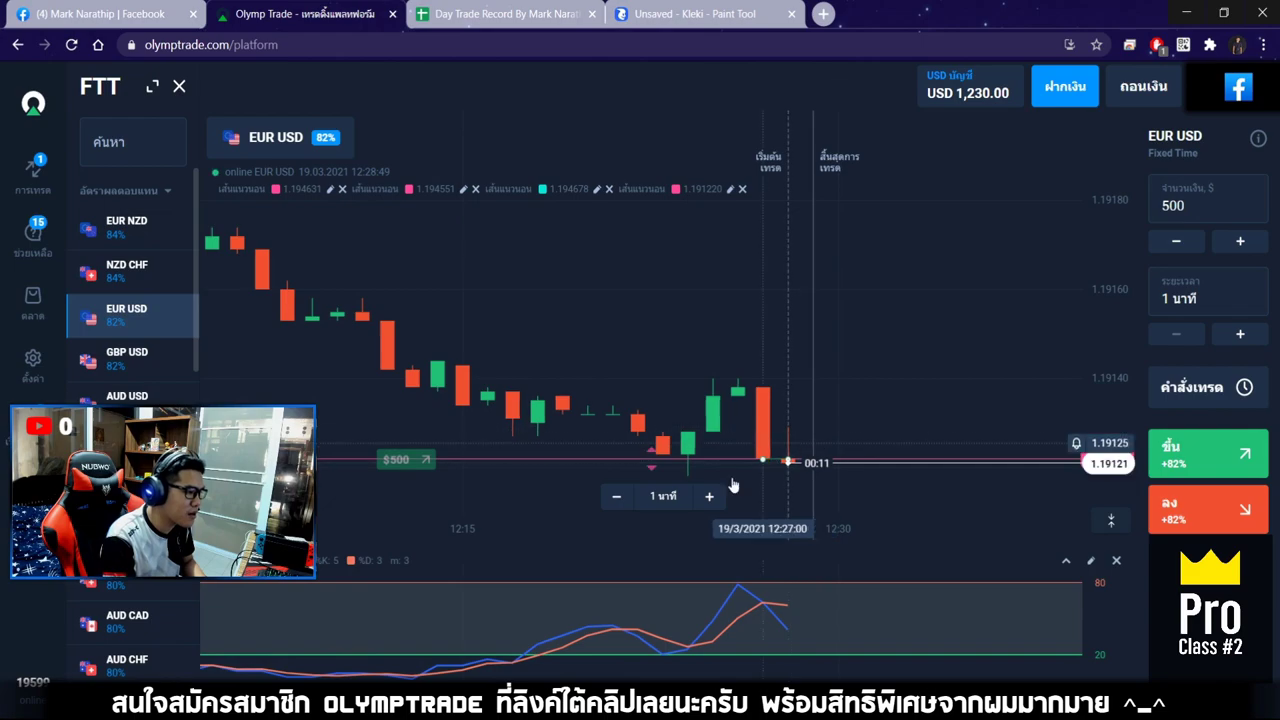
Switch to the trade record spreadsheet and log trade 5 as ชนะ (win) with a payout of 82 percent
{"action": "scroll", "coordinate": [808, 475], "scroll_direction": "up", "scroll_amount": 3}
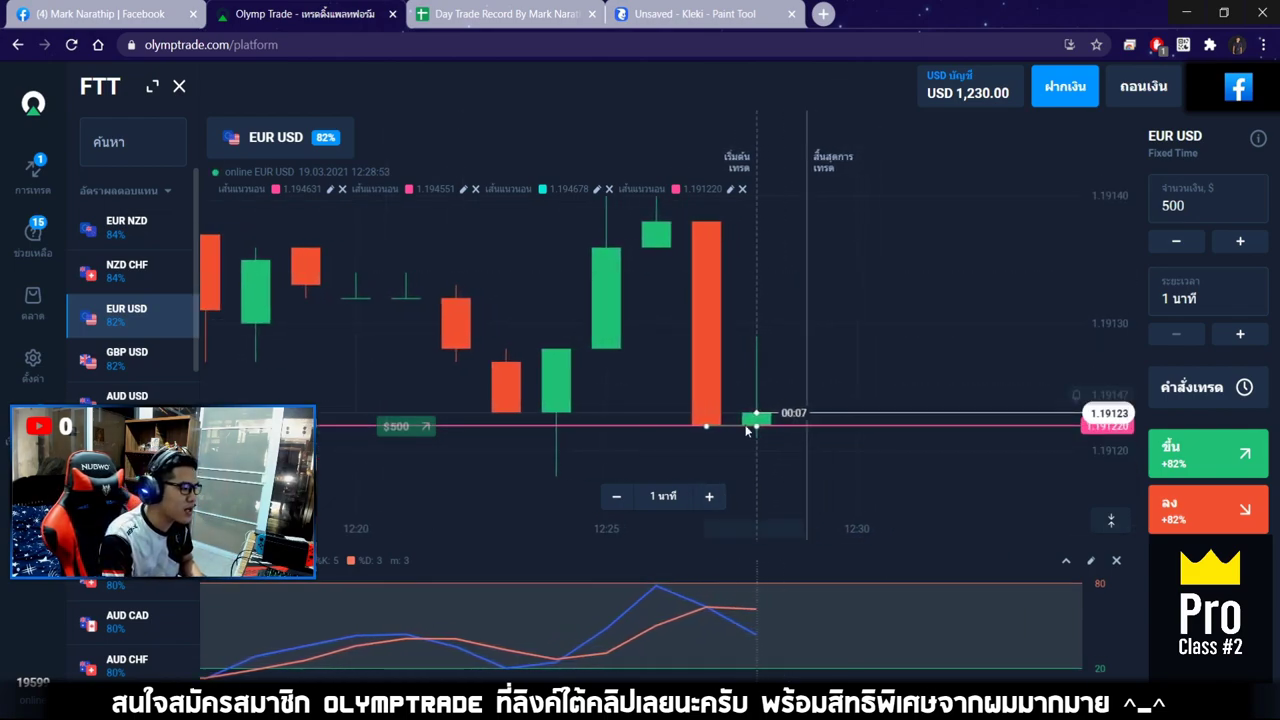
{"action": "scroll", "coordinate": [825, 304], "scroll_direction": "up", "scroll_amount": 2}
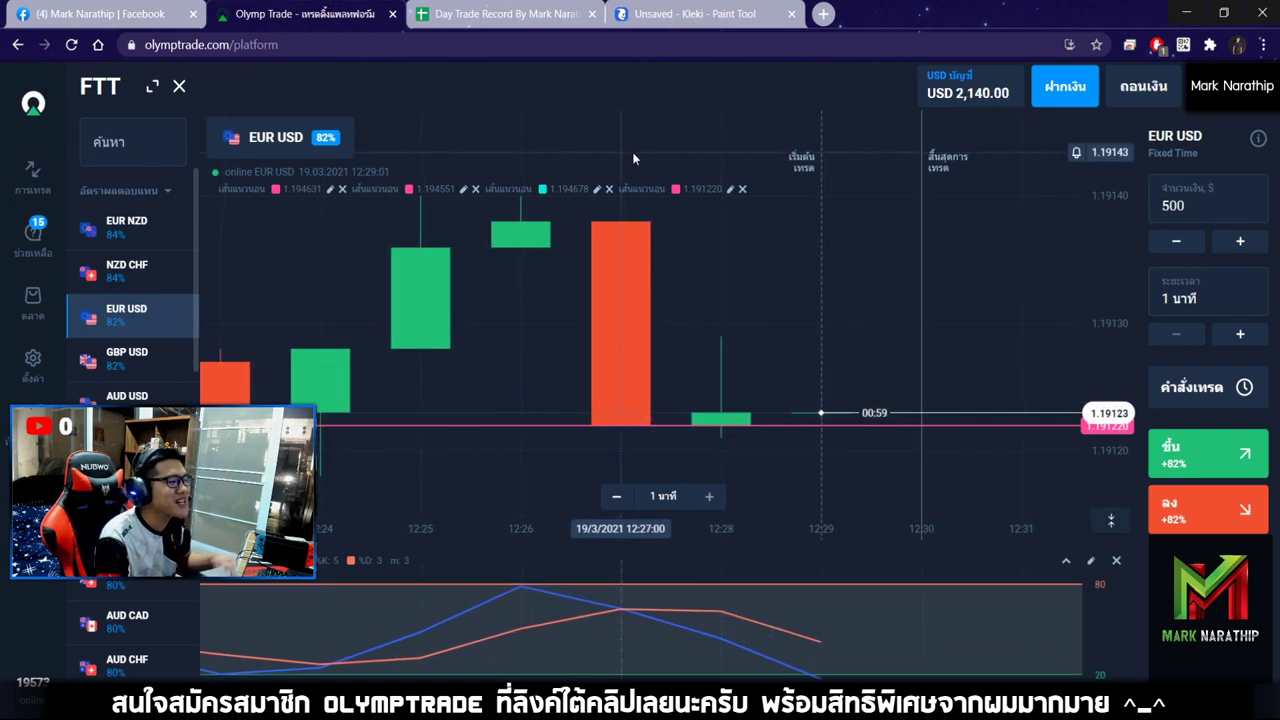
{"action": "left_click", "coordinate": [492, 14]}
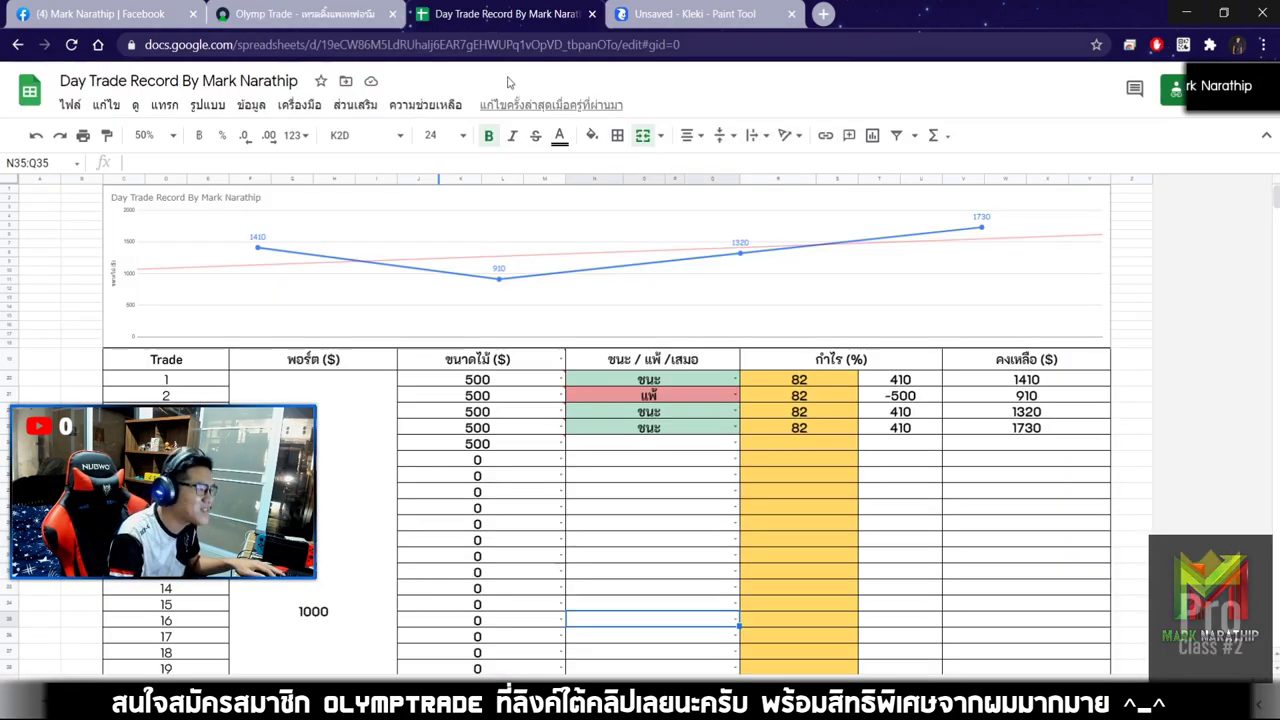
{"action": "left_click", "coordinate": [675, 447]}
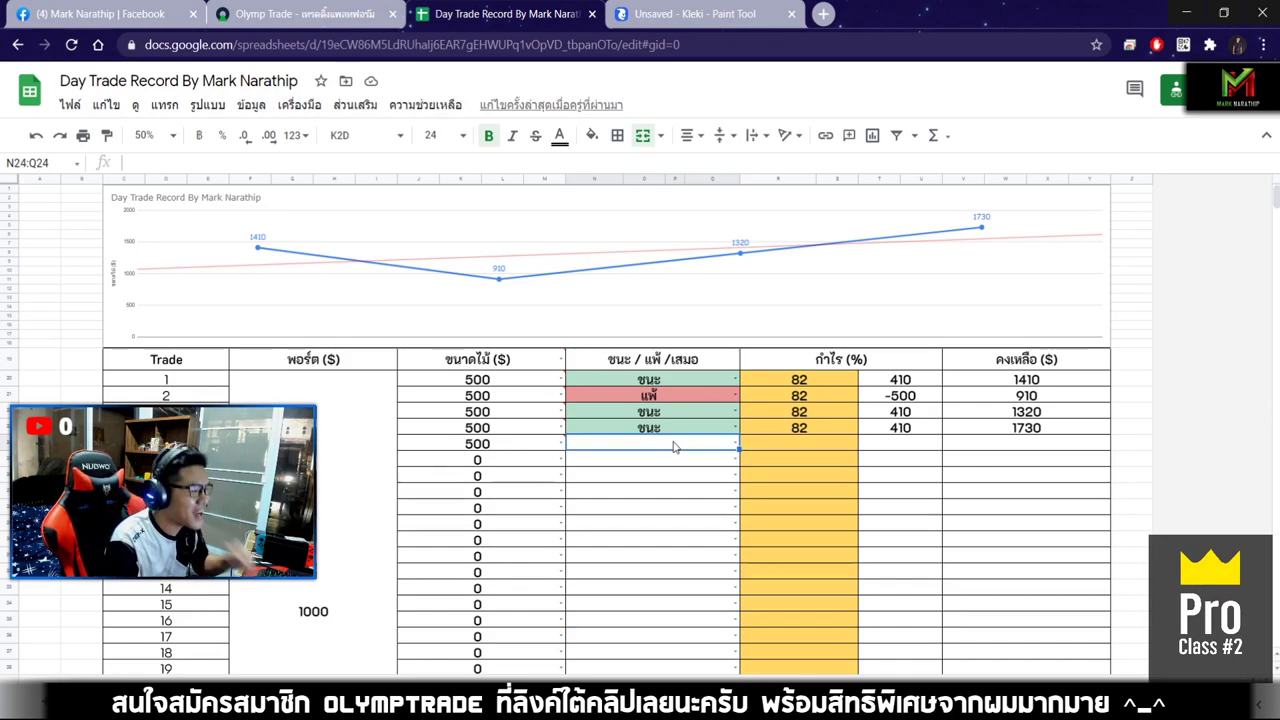
{"action": "double_click", "coordinate": [672, 447]}
{"action": "left_click", "coordinate": [584, 469]}
{"action": "left_click", "coordinate": [790, 447]}
{"action": "type", "text": "82"}
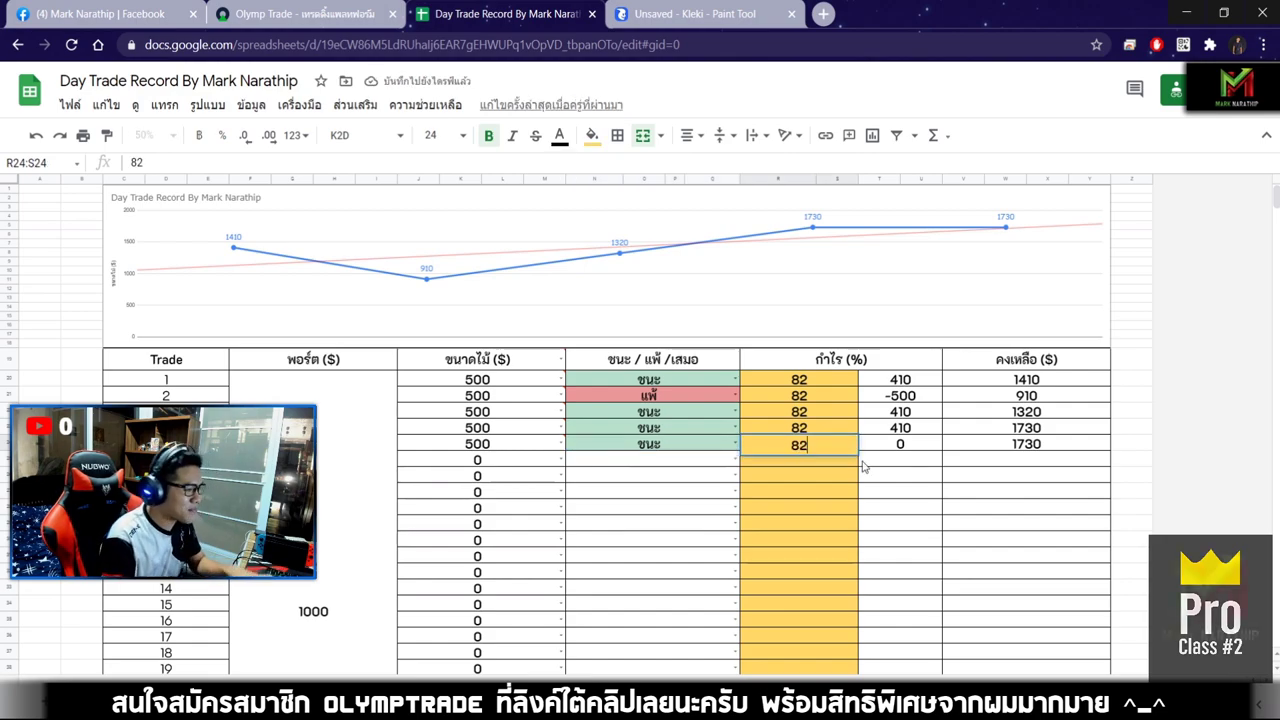
{"action": "key", "text": "Return"}
Compare the USD account balance in Olymp Trade with the remaining balance logged for trade 5, returning to the spreadsheet
{"action": "left_click", "coordinate": [350, 18]}
{"action": "left_click", "coordinate": [459, 24]}
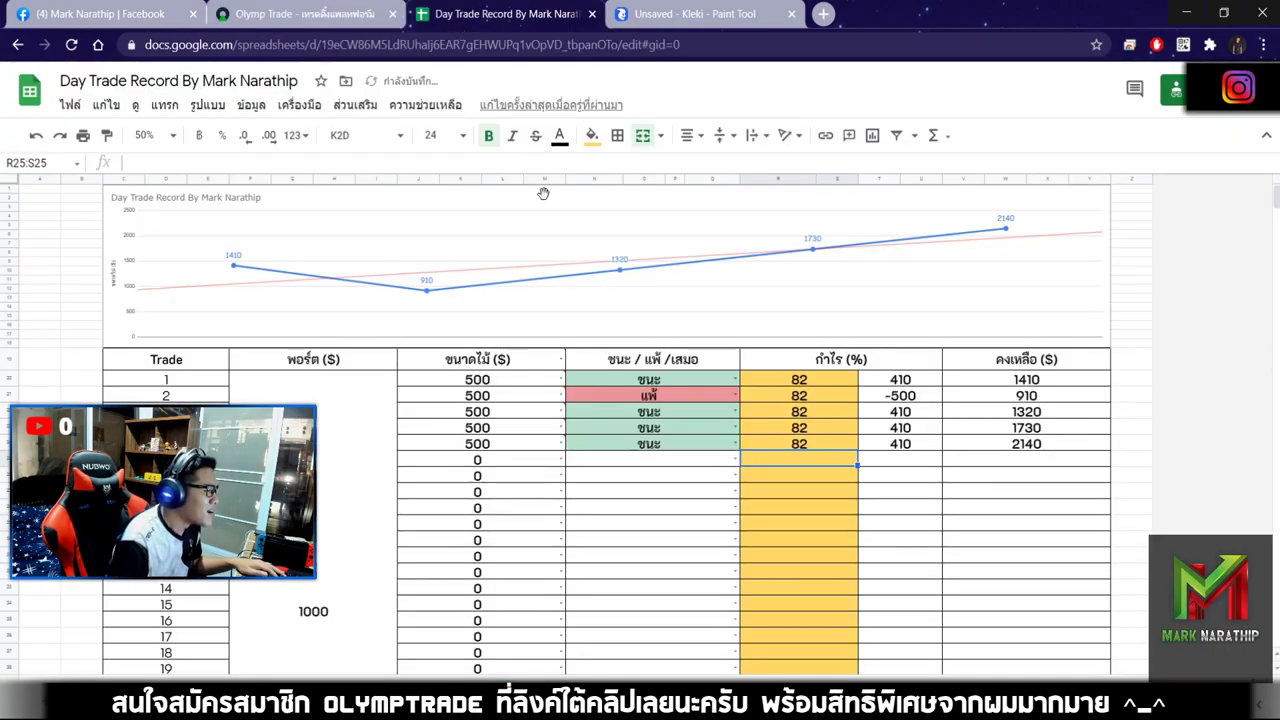
{"action": "left_click", "coordinate": [824, 492]}
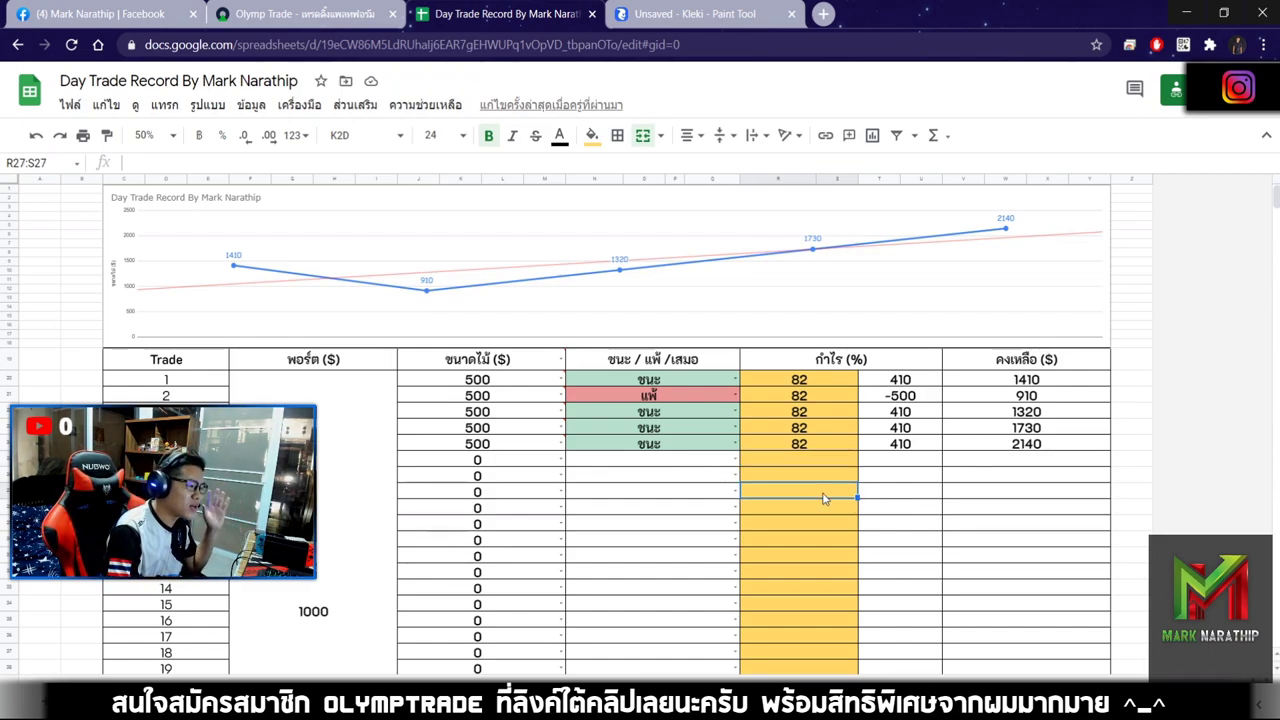
{"action": "left_click", "coordinate": [300, 14]}
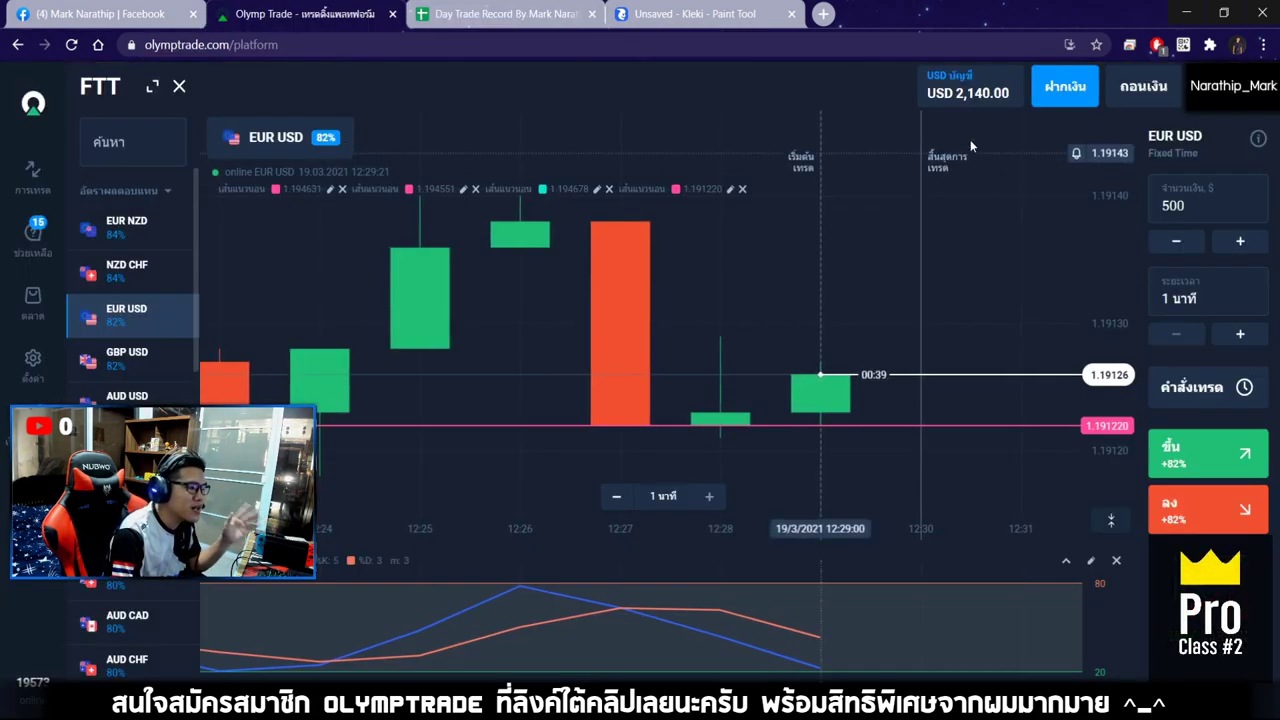
{"action": "left_click", "coordinate": [505, 14]}
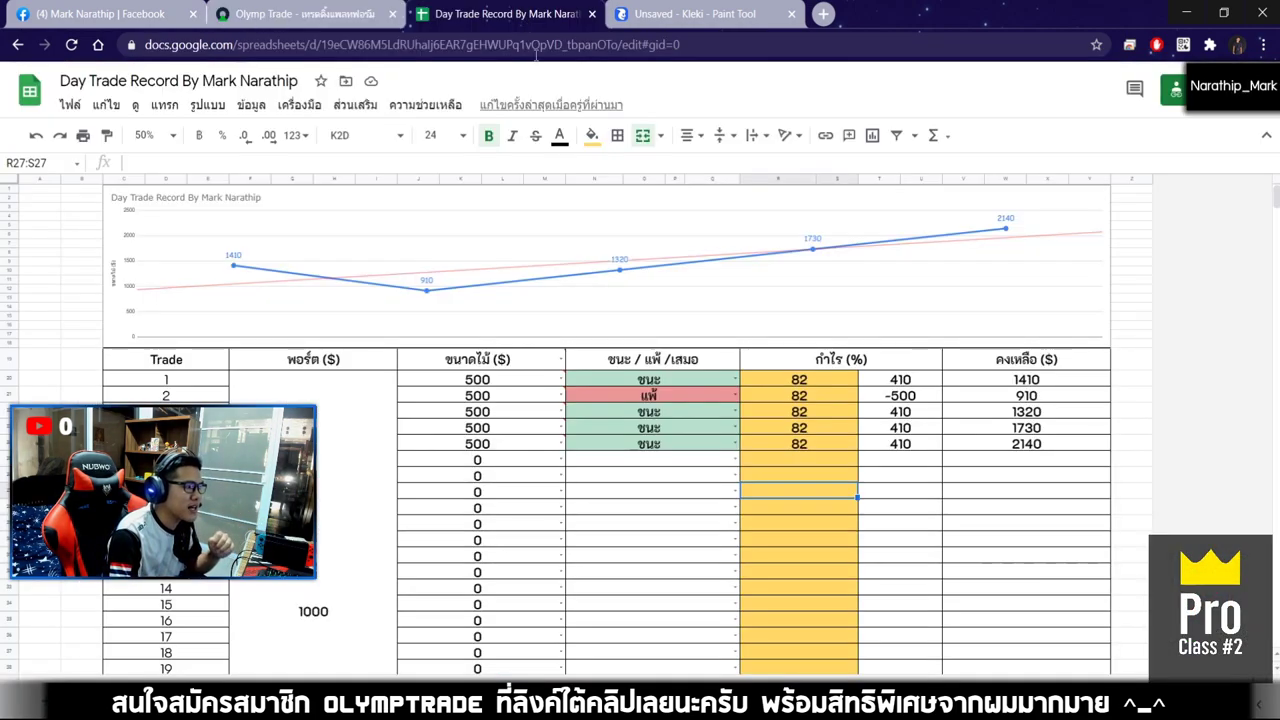
Examine the total profit in the summary row against the $500.00 goal, and return to the trade rows
{"action": "scroll", "coordinate": [826, 404], "scroll_direction": "down", "scroll_amount": 4}
{"action": "left_click", "coordinate": [843, 372]}
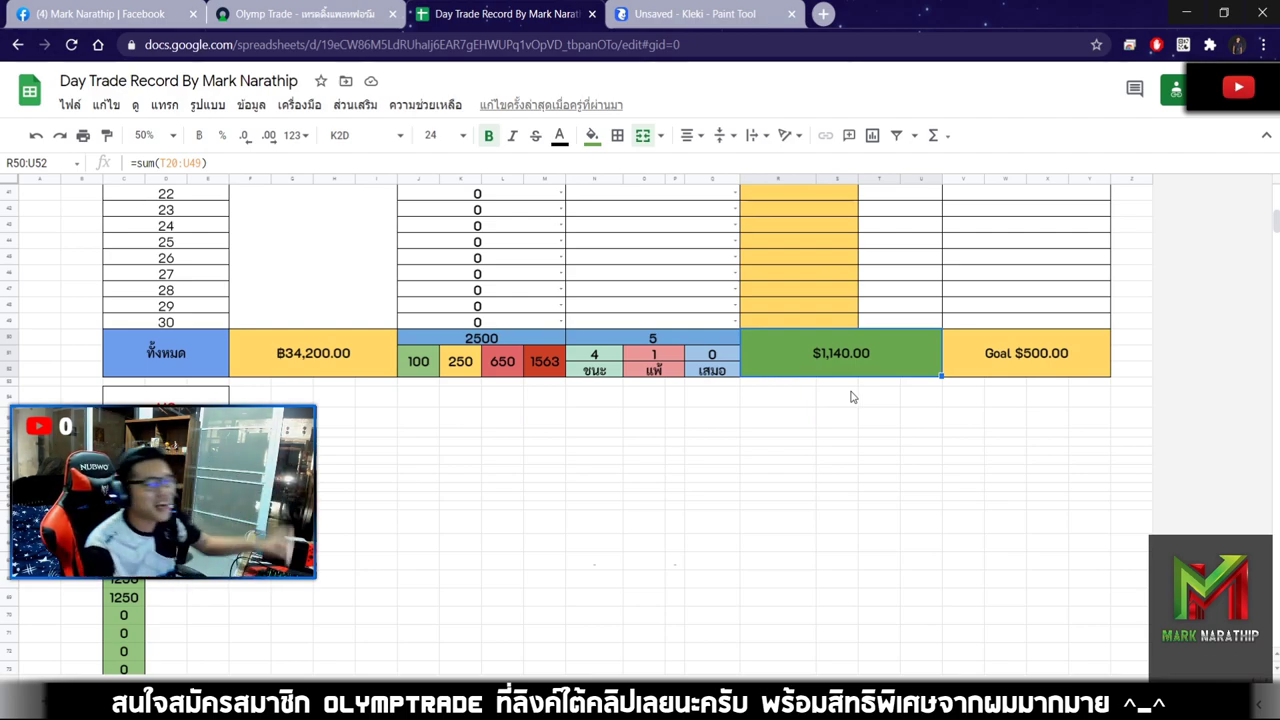
{"action": "left_click", "coordinate": [878, 451]}
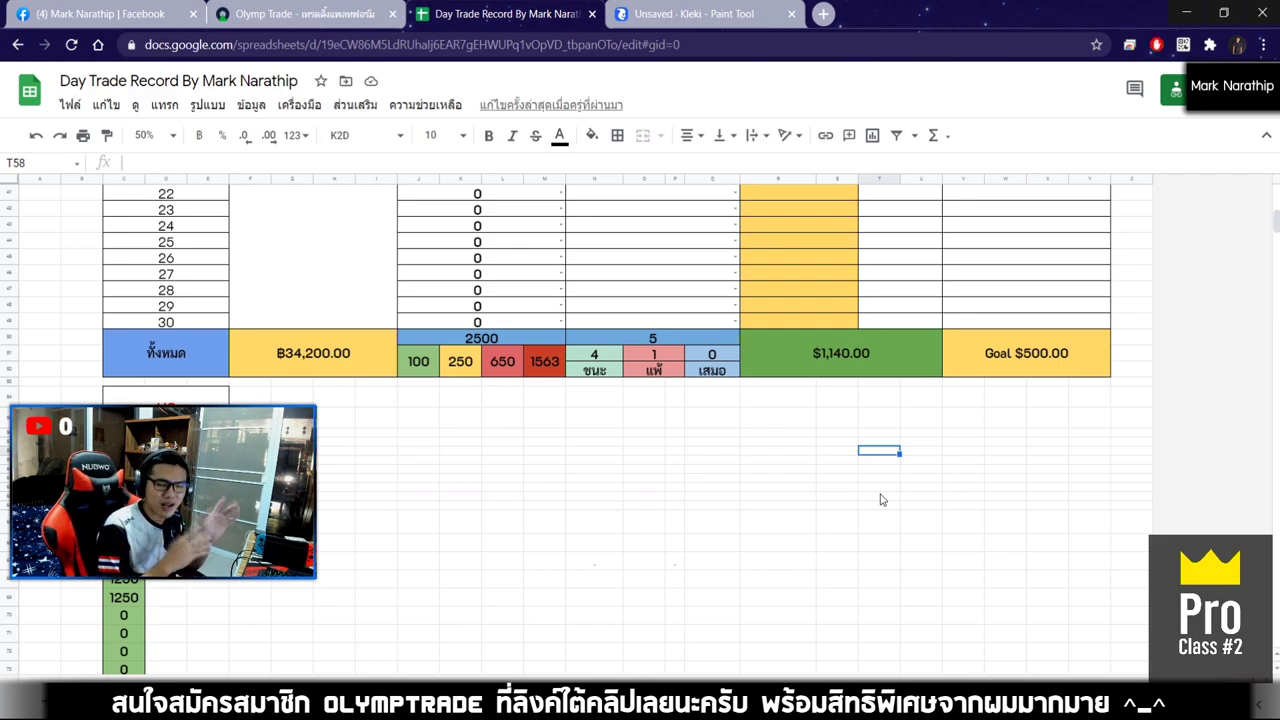
{"action": "scroll", "coordinate": [881, 499], "scroll_direction": "up", "scroll_amount": 5}
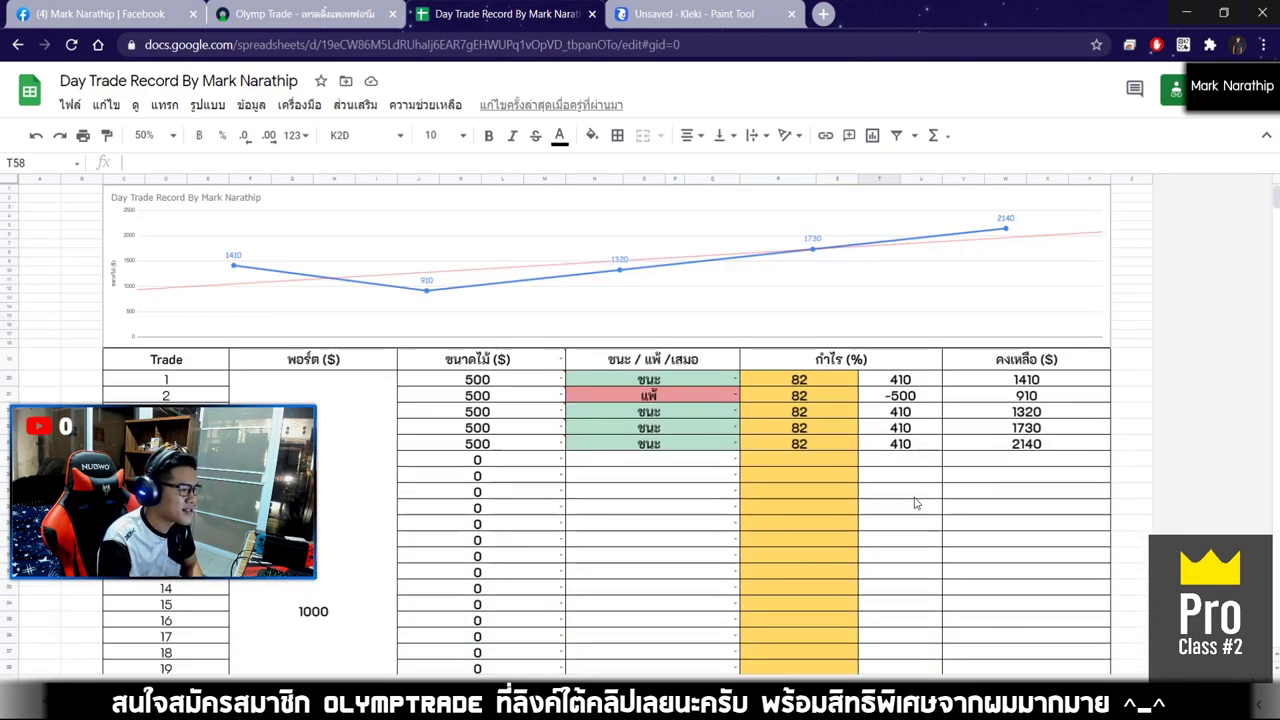
Enter 500 as the trade size for trade 6
{"action": "left_click", "coordinate": [548, 461]}
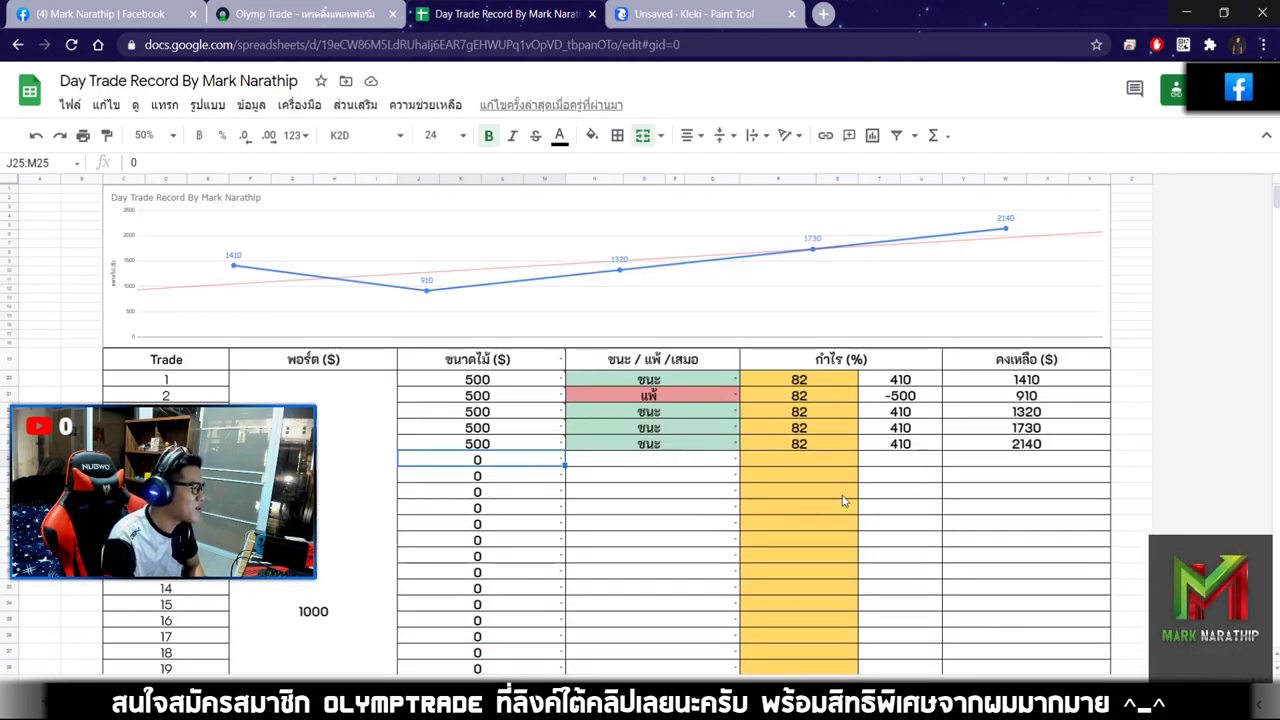
{"action": "scroll", "coordinate": [842, 500], "scroll_direction": "down", "scroll_amount": 1}
{"action": "type", "text": "500"}
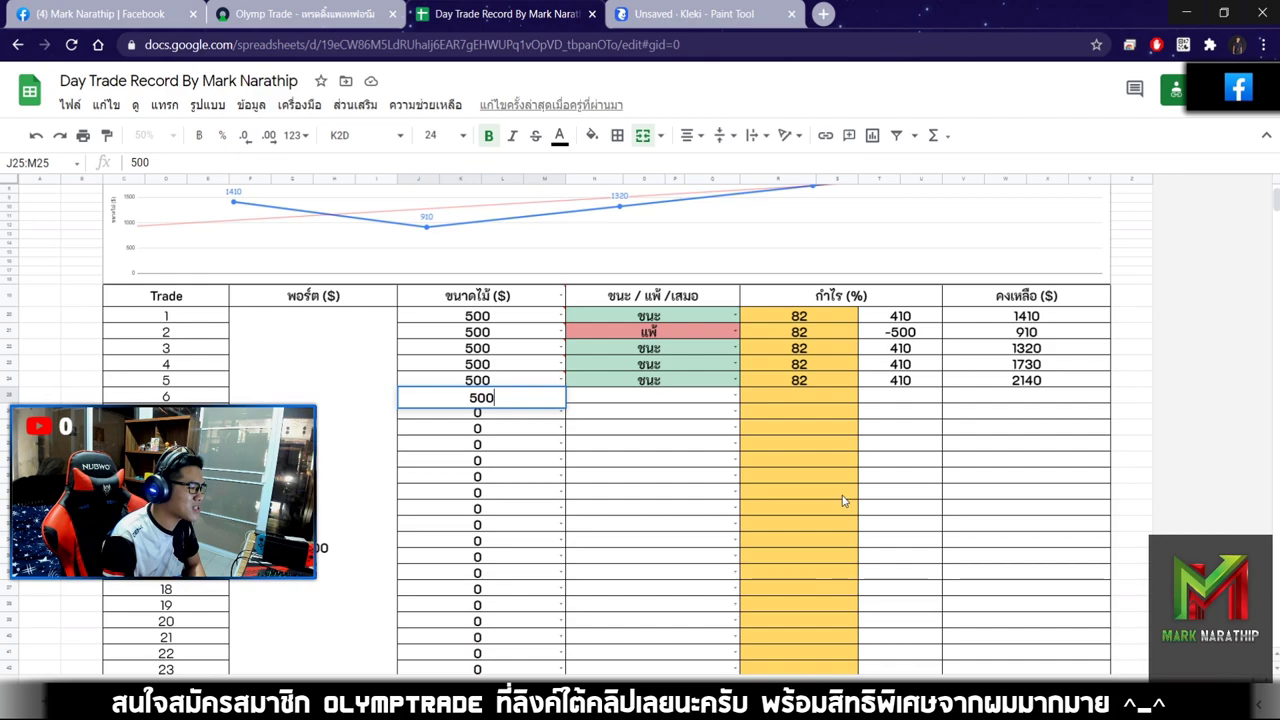
{"action": "key", "text": "Return"}
Review the summary row's total stake, win and loss counts and profit total, and go back to trade 6's result cell
{"action": "scroll", "coordinate": [844, 503], "scroll_direction": "down", "scroll_amount": 4}
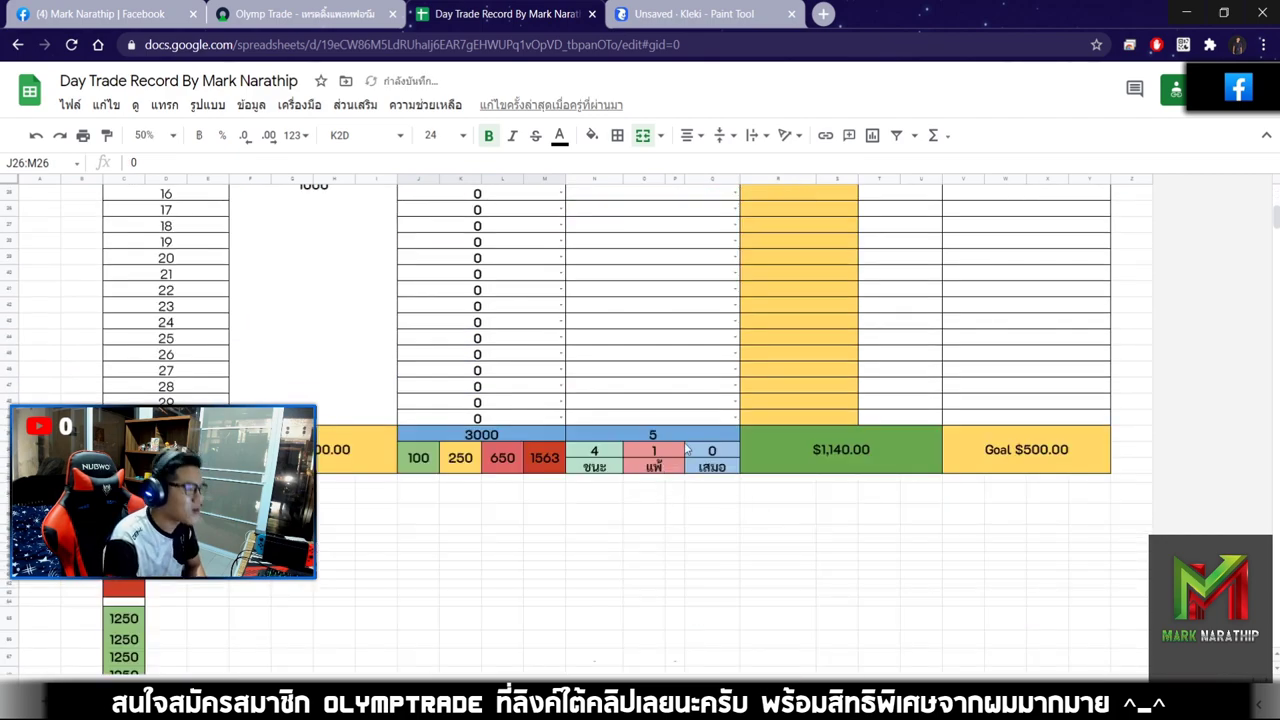
{"action": "left_click", "coordinate": [869, 394]}
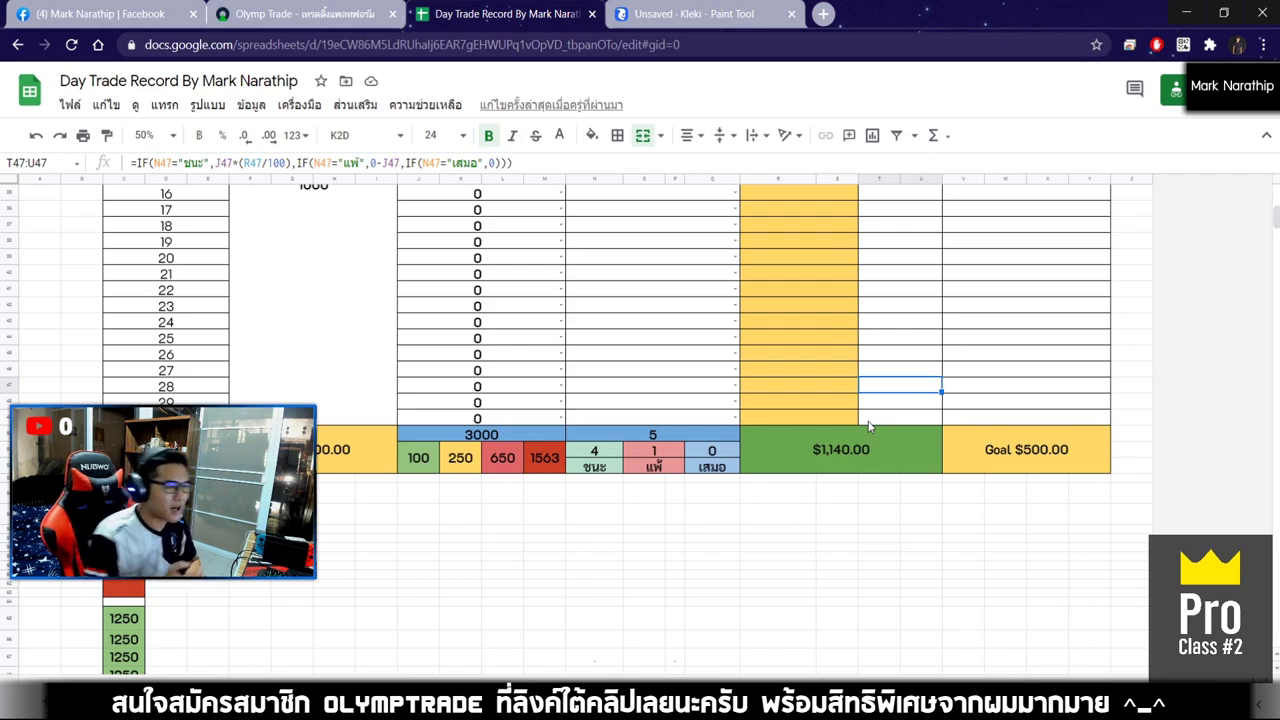
{"action": "left_click", "coordinate": [857, 459]}
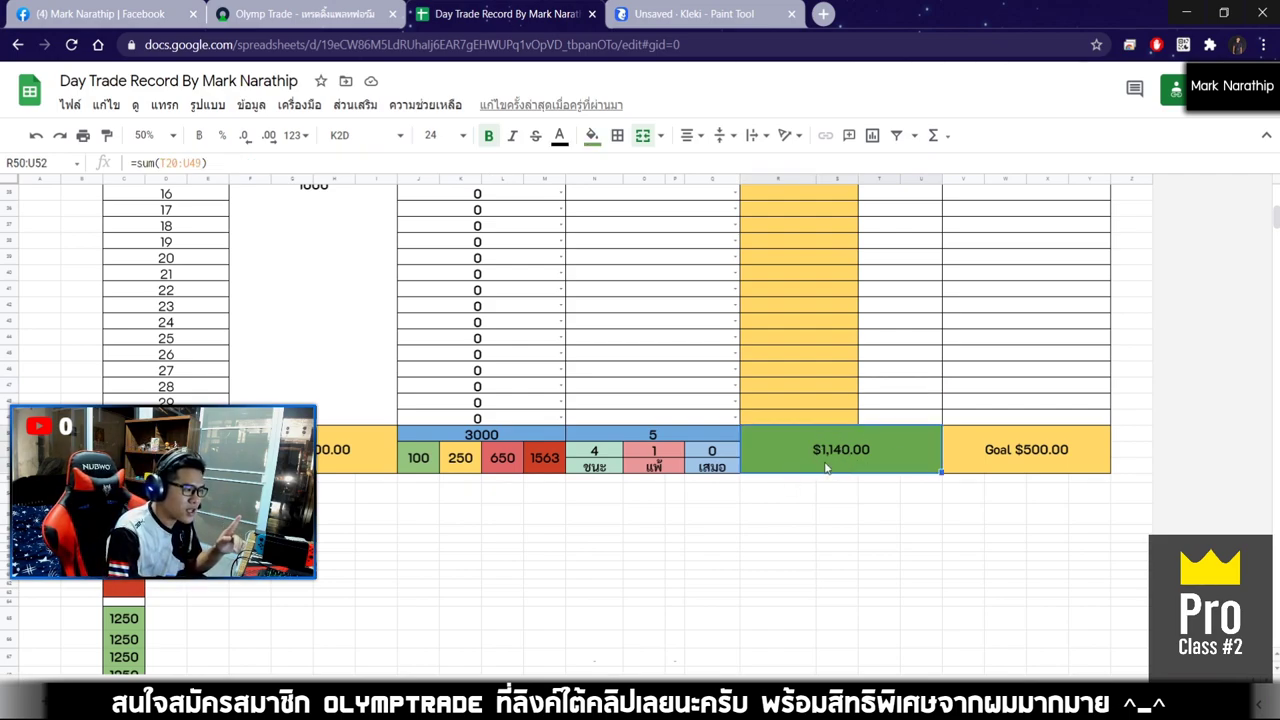
{"action": "scroll", "coordinate": [880, 466], "scroll_direction": "down", "scroll_amount": 2}
{"action": "scroll", "coordinate": [883, 338], "scroll_direction": "up", "scroll_amount": 1}
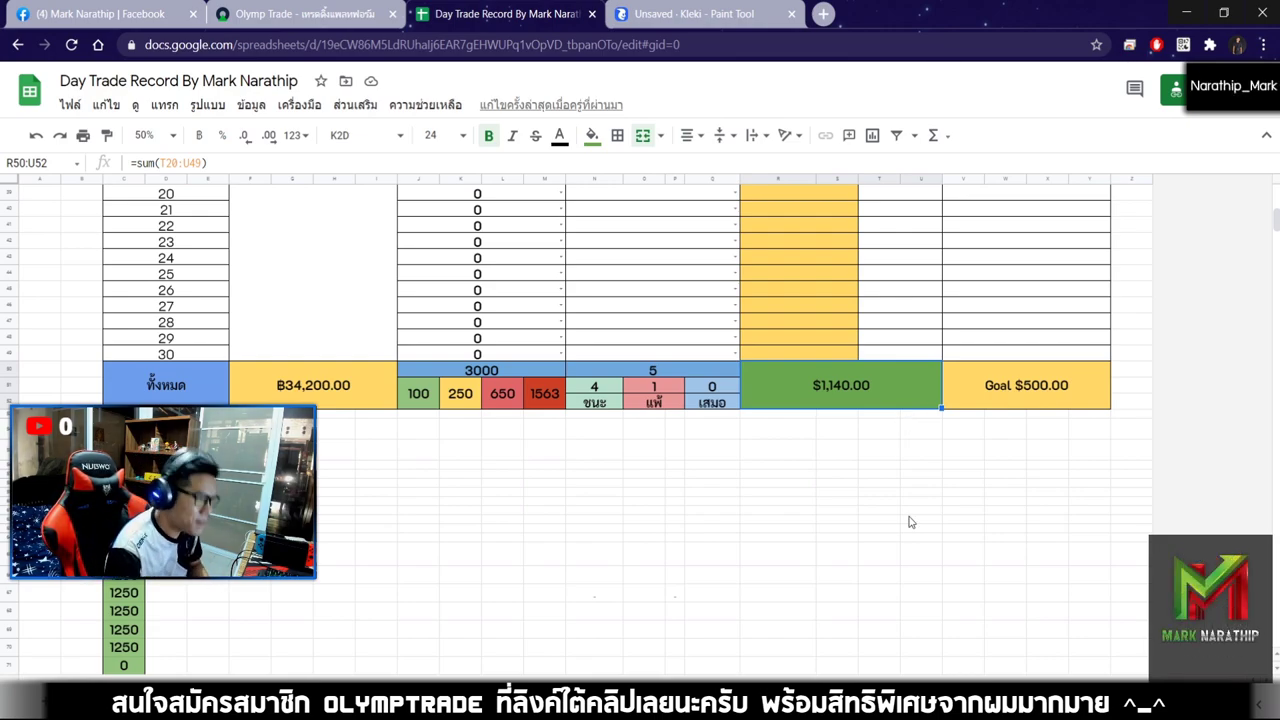
{"action": "scroll", "coordinate": [910, 522], "scroll_direction": "up", "scroll_amount": 5}
{"action": "scroll", "coordinate": [708, 438], "scroll_direction": "down", "scroll_amount": 5}
{"action": "scroll", "coordinate": [740, 457], "scroll_direction": "up", "scroll_amount": 5}
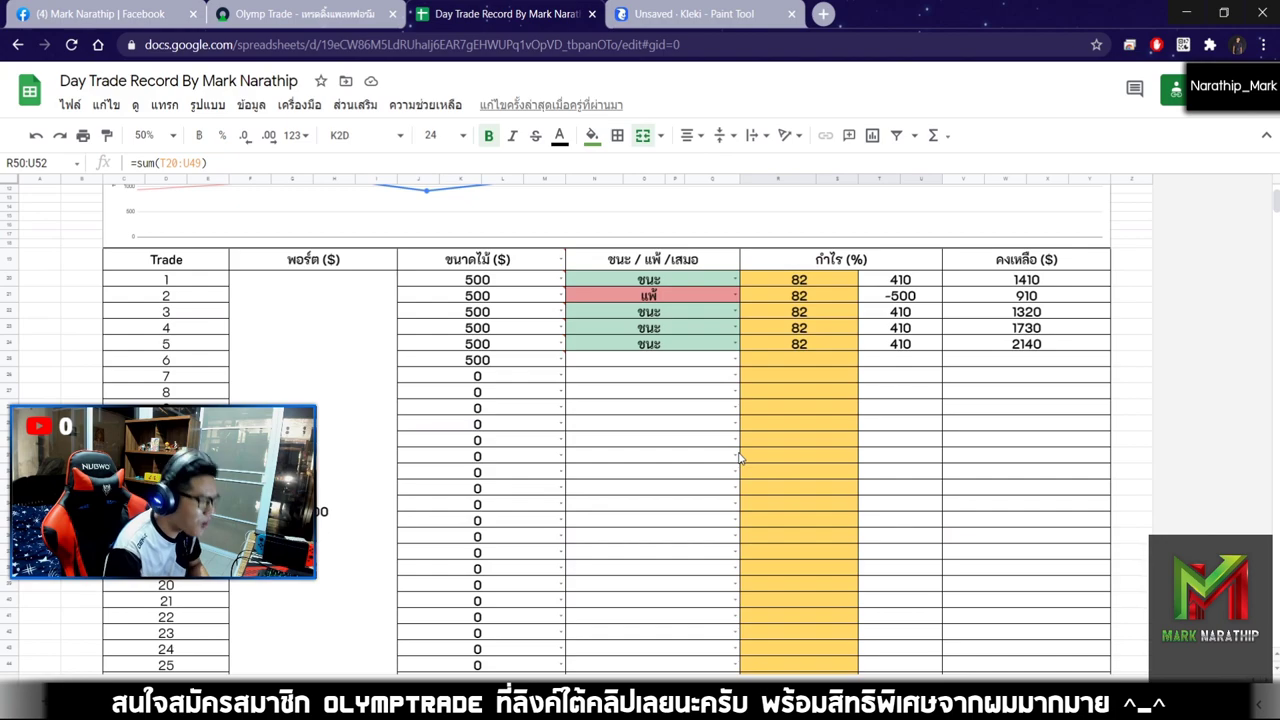
{"action": "left_click", "coordinate": [648, 362]}
{"action": "scroll", "coordinate": [745, 448], "scroll_direction": "up", "scroll_amount": 1}
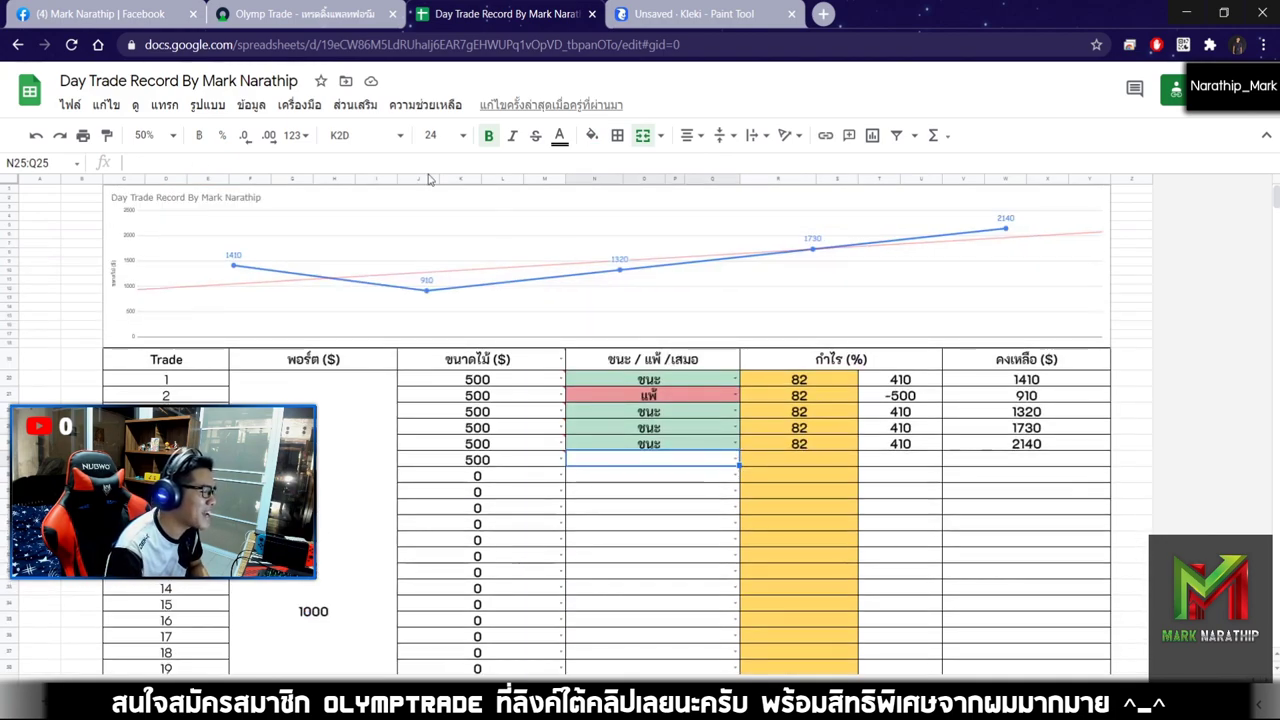
Switch to Olymp Trade, inspect the recent EUR USD candles and place a $500 one-minute ขึ้น (up) trade
{"action": "key", "text": "ctrl+shift+Tab"}
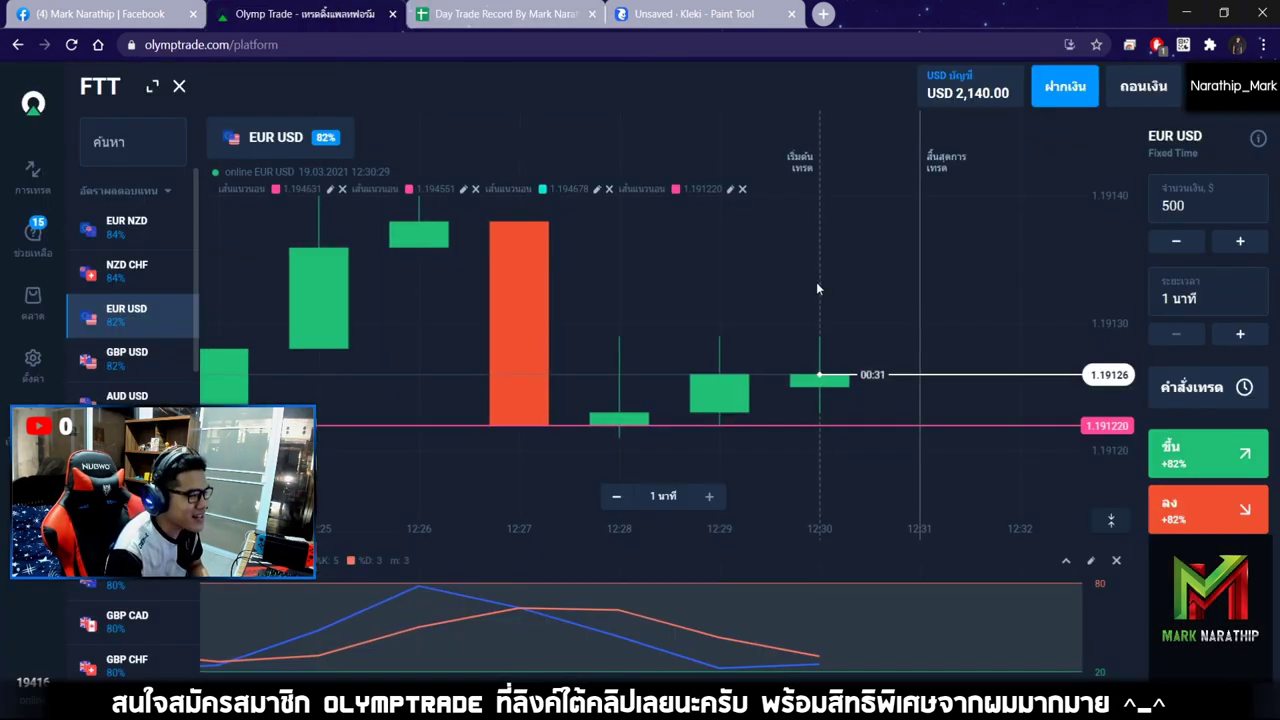
{"action": "left_click", "coordinate": [710, 497]}
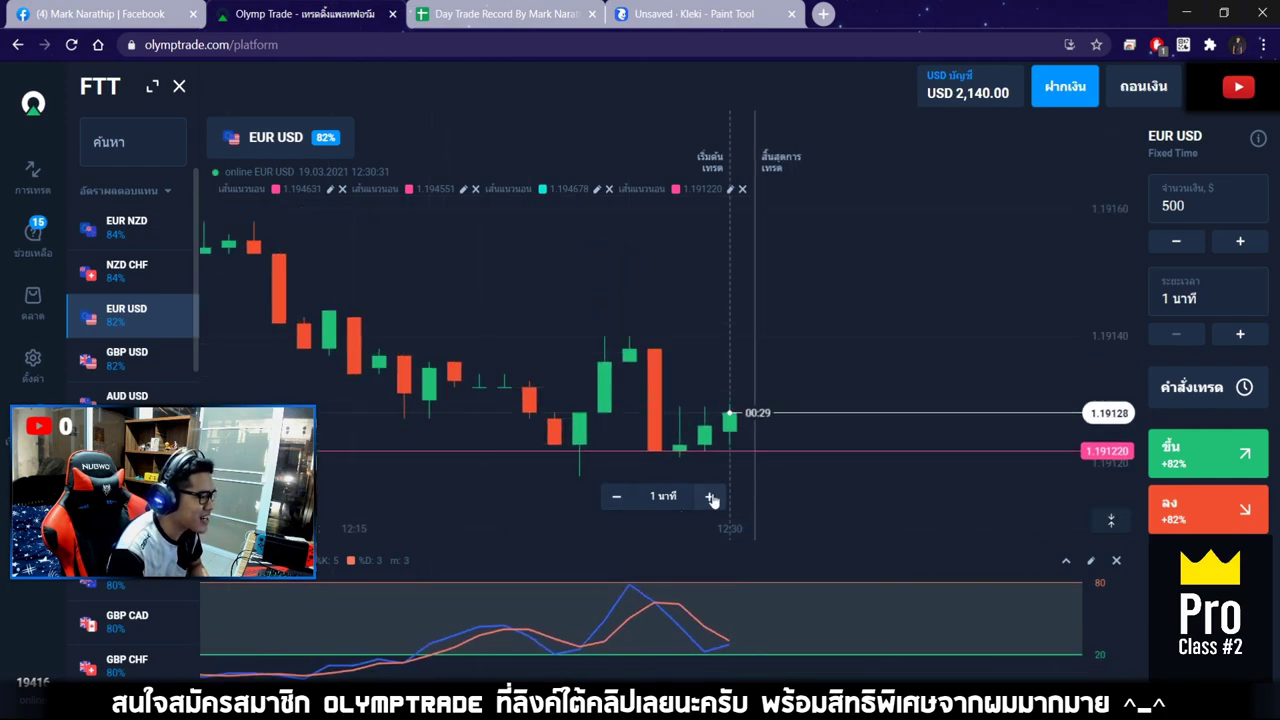
{"action": "left_click", "coordinate": [711, 497]}
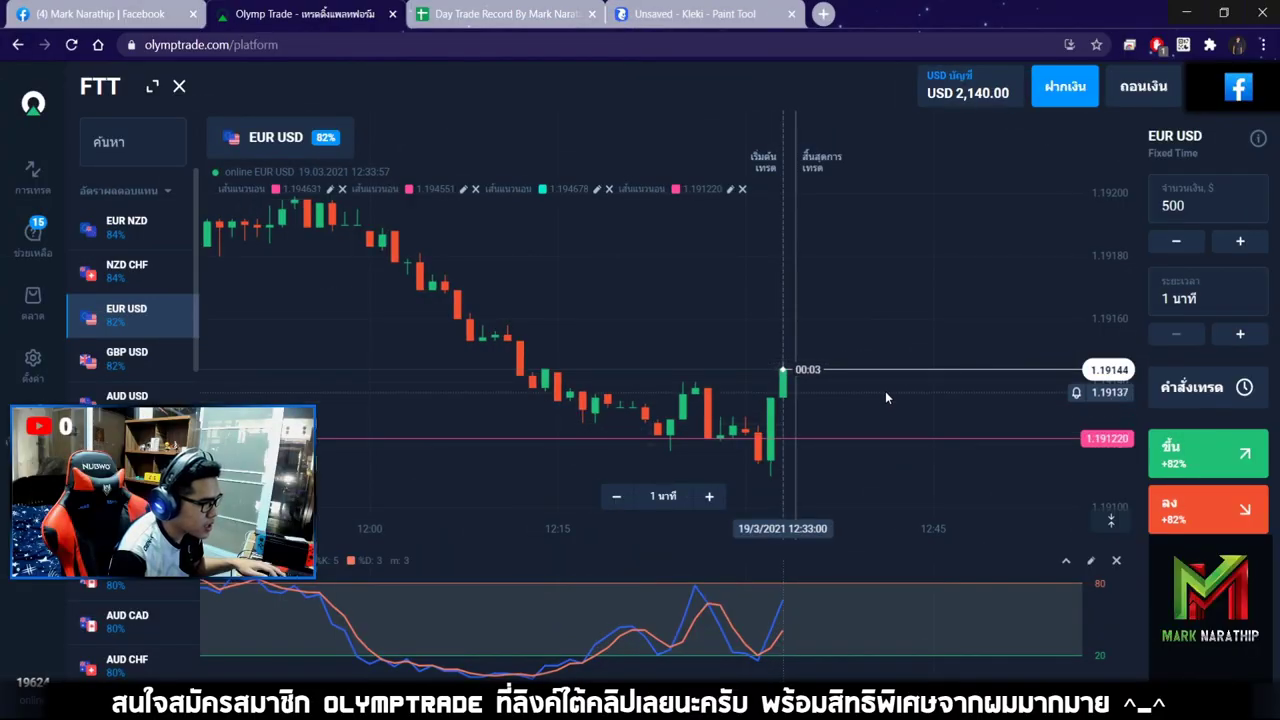
{"action": "left_click", "coordinate": [710, 497]}
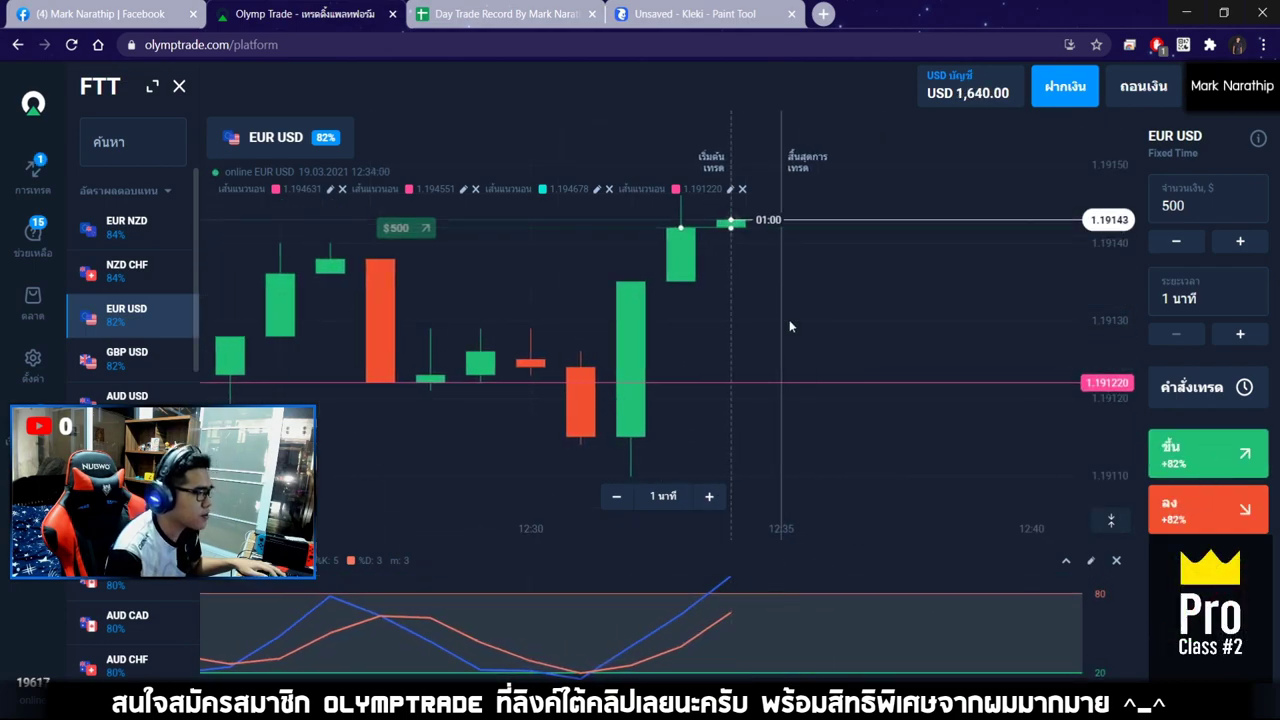
{"action": "left_click", "coordinate": [616, 503]}
{"action": "left_click", "coordinate": [616, 503]}
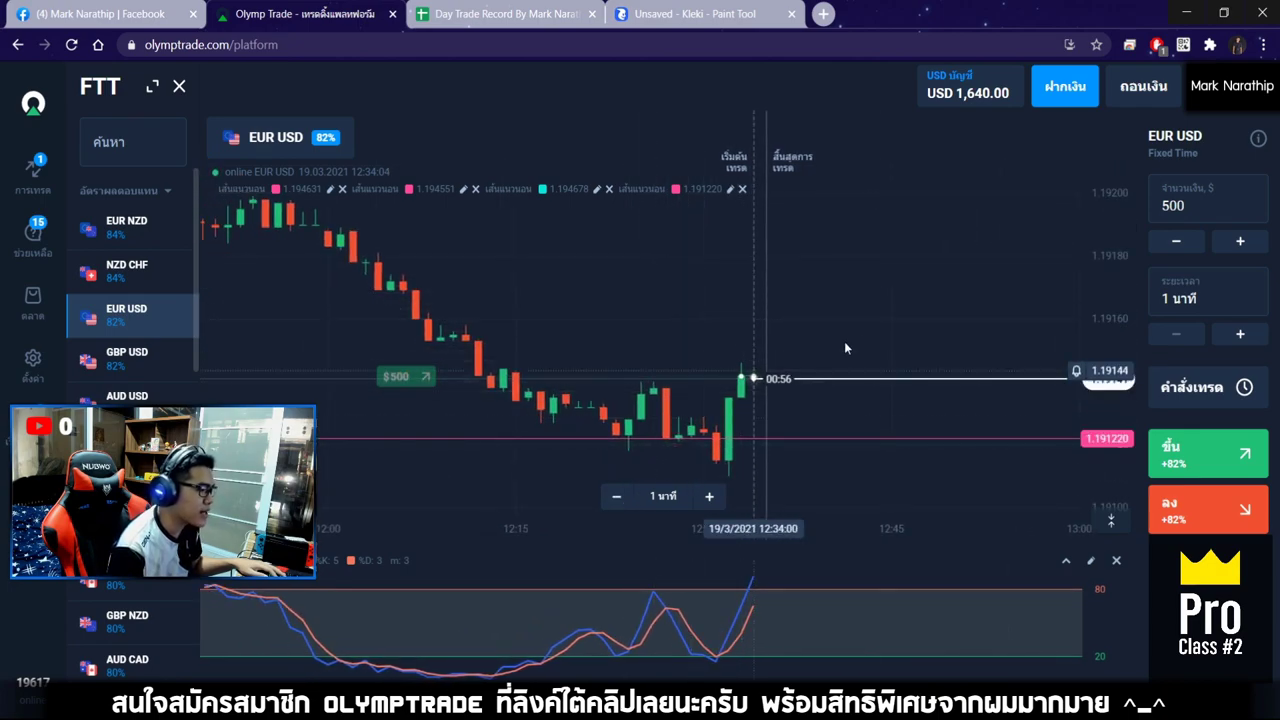
Switch to Kleki, mark the final pullback of the uptrend sketch in green, undo the marks and return to Olymp Trade
{"action": "left_click", "coordinate": [690, 14]}
{"action": "left_click_drag", "start_coordinate": [706, 260], "coordinate": [706, 172]}
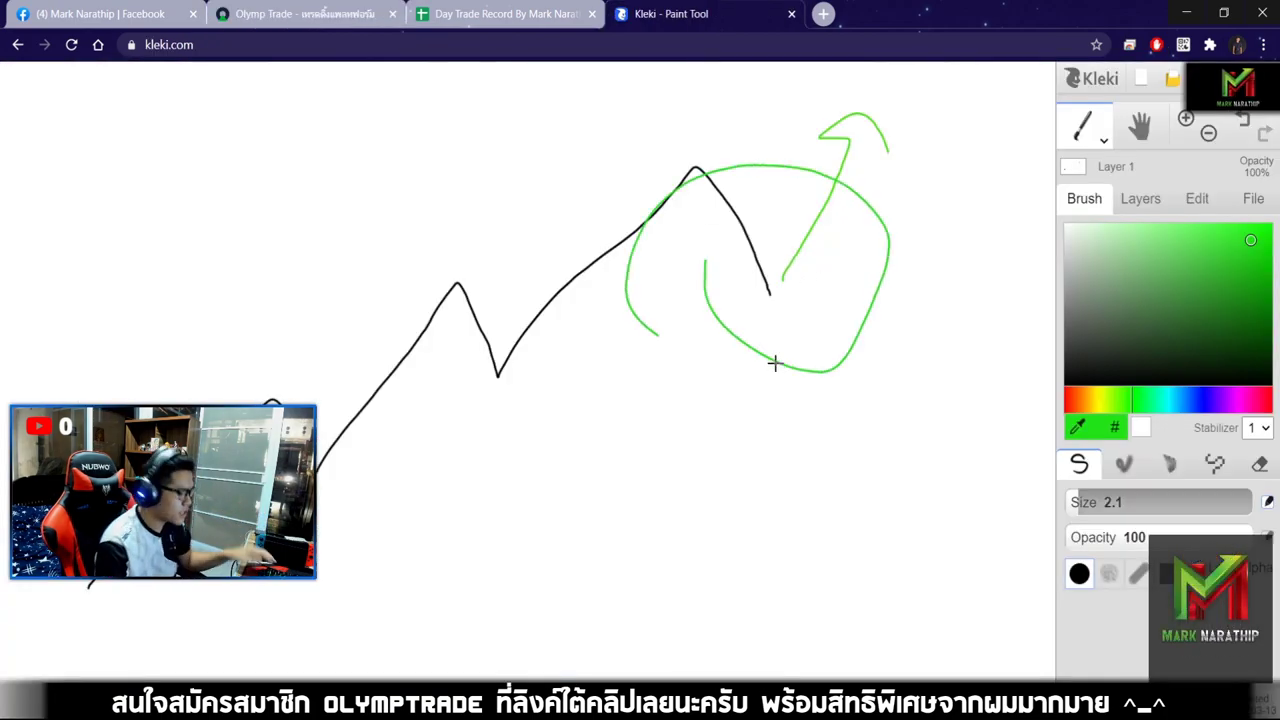
{"action": "key", "text": "ctrl+z"}
{"action": "left_click", "coordinate": [300, 14]}
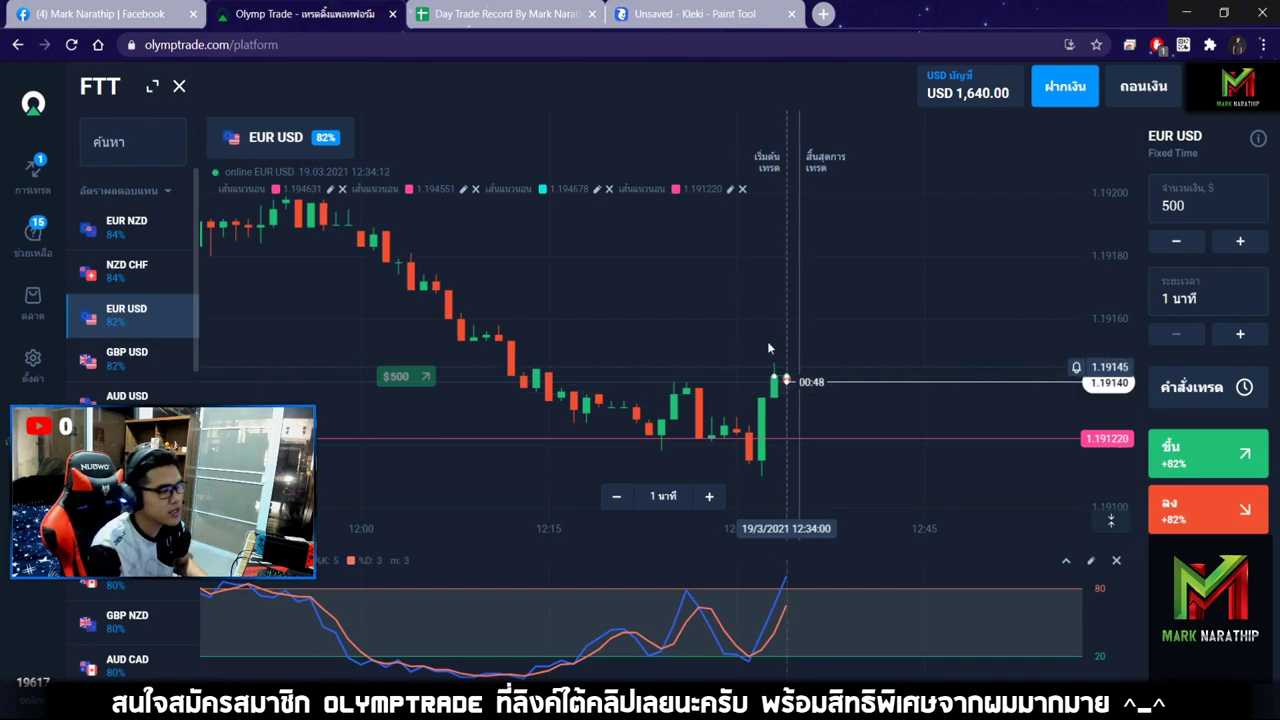
{"action": "left_click", "coordinate": [690, 13]}
{"action": "left_click_drag", "start_coordinate": [727, 387], "coordinate": [674, 337]}
{"action": "key", "text": "ctrl+z"}
{"action": "left_click", "coordinate": [300, 14]}
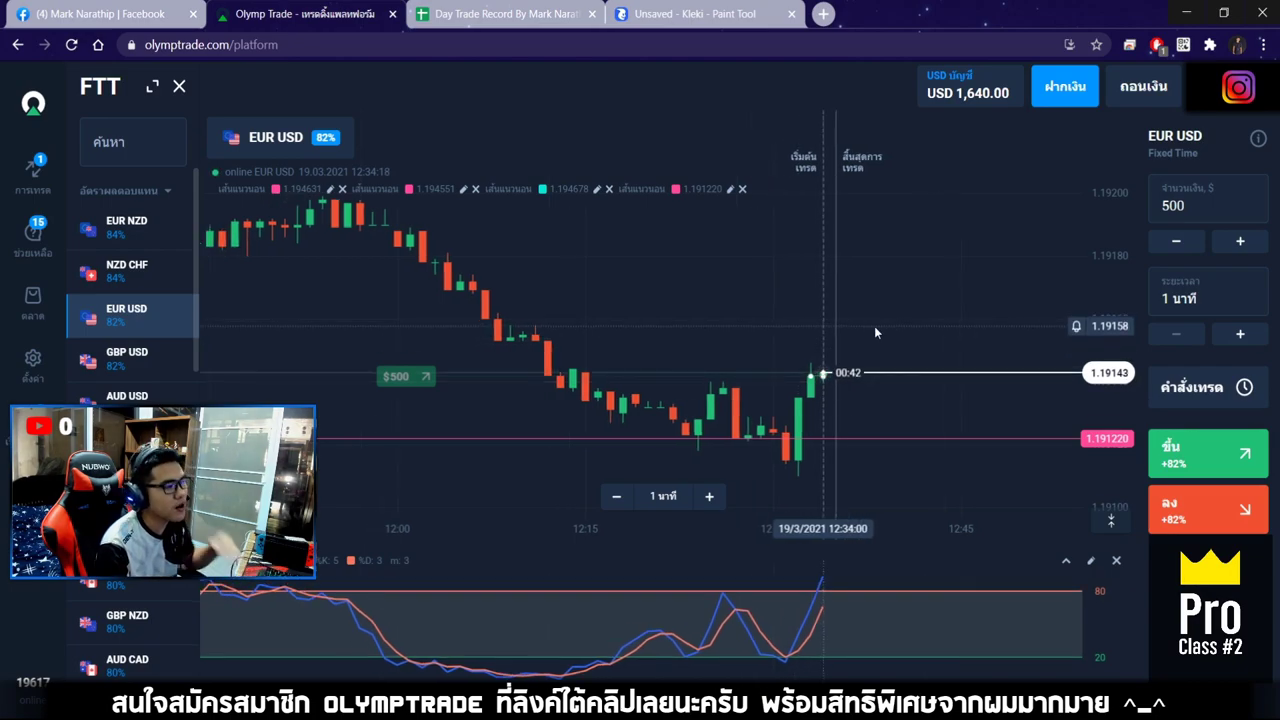
Examine the candles from 12:28 to 12:34 on the EUR USD chart against the open trade's entry and the pink line
{"action": "left_click", "coordinate": [706, 500]}
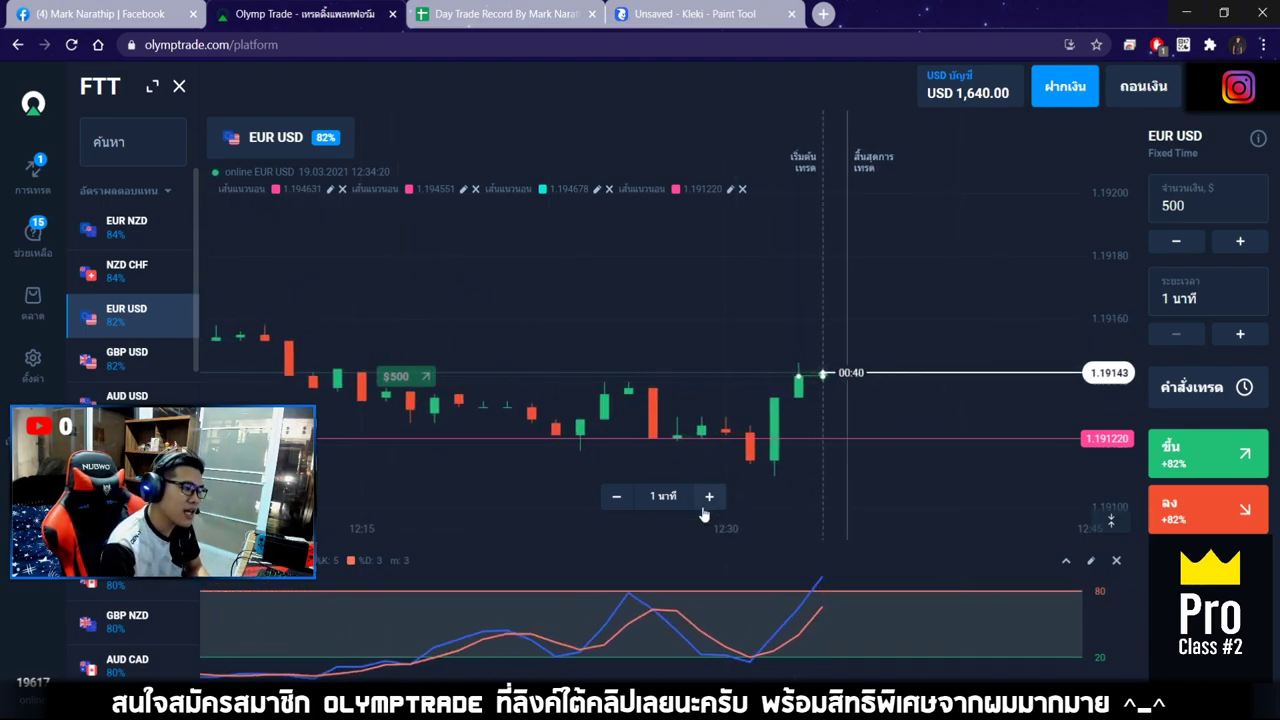
{"action": "left_click", "coordinate": [709, 497]}
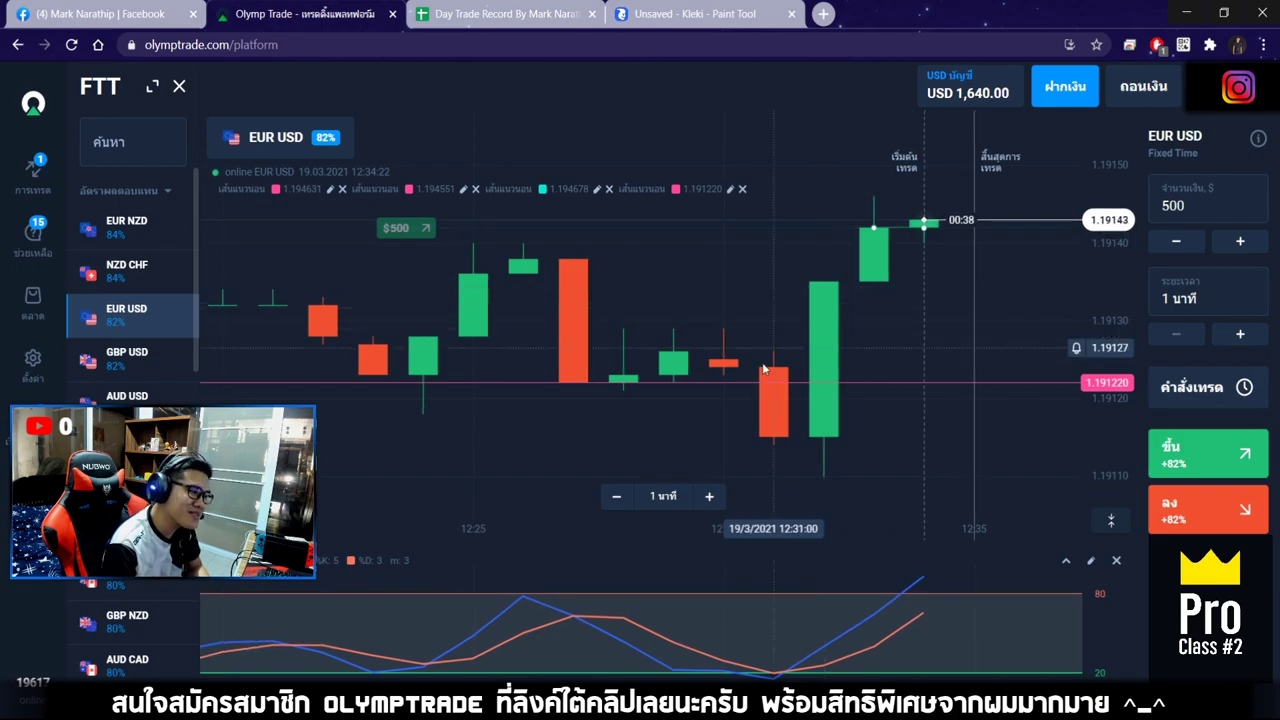
{"action": "left_click", "coordinate": [709, 499]}
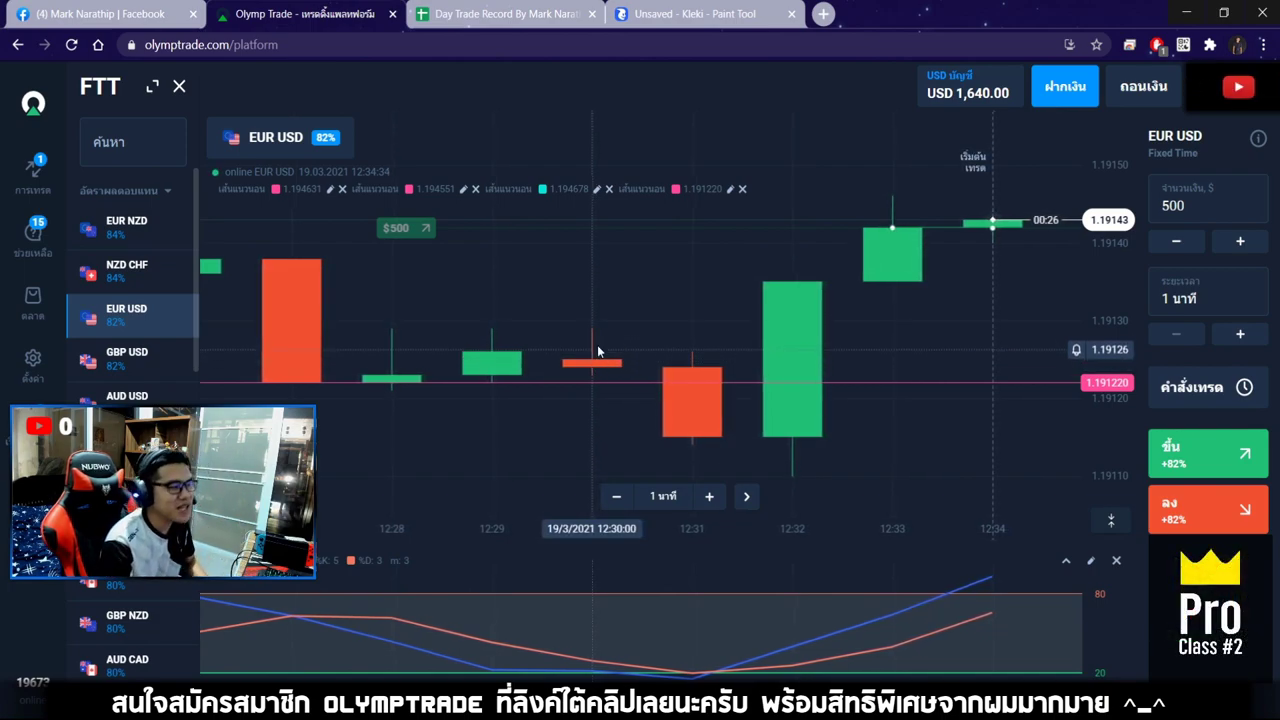
{"action": "left_click_drag", "start_coordinate": [694, 322], "coordinate": [598, 330]}
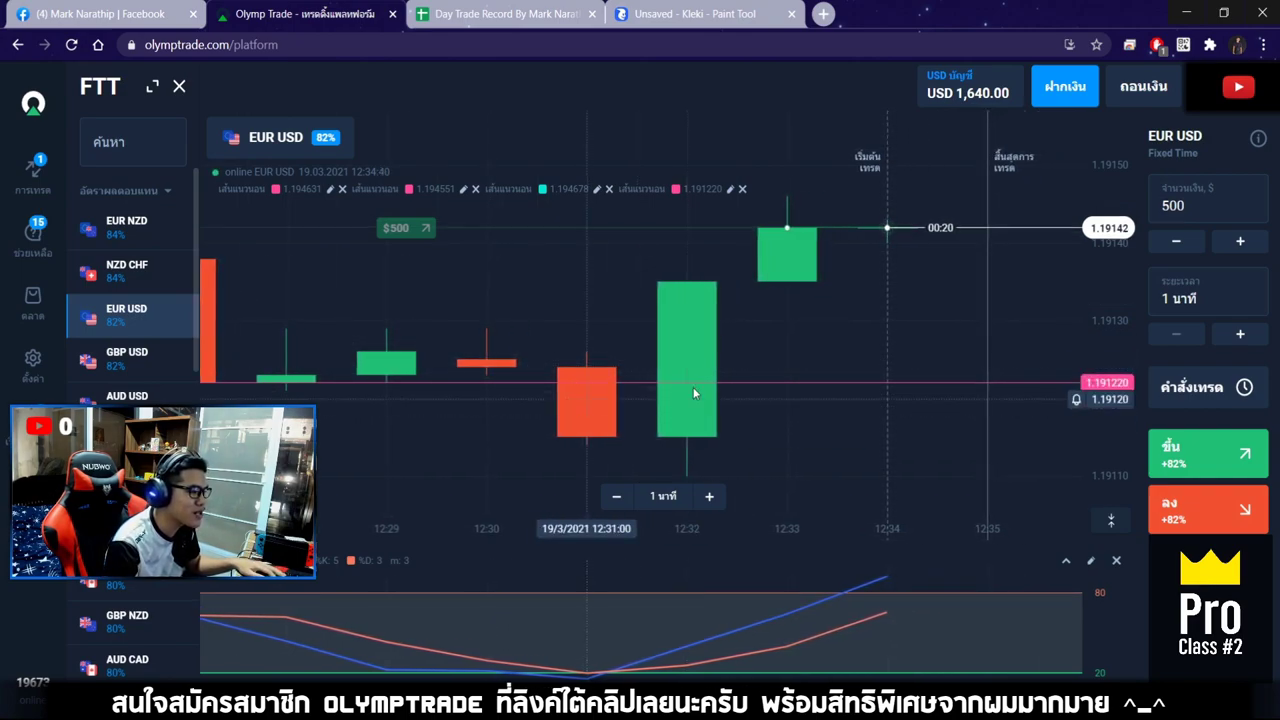
{"action": "left_click_drag", "start_coordinate": [724, 317], "coordinate": [667, 400]}
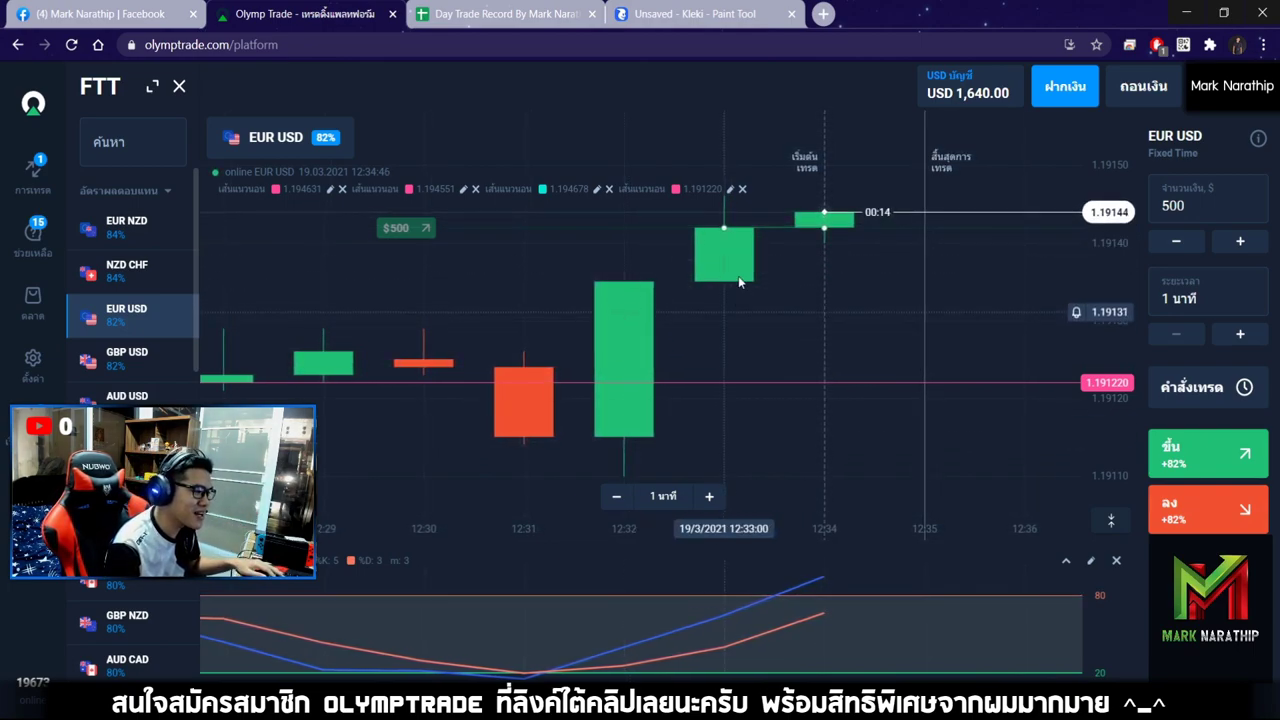
{"action": "scroll", "coordinate": [850, 312], "scroll_direction": "down", "scroll_amount": 3}
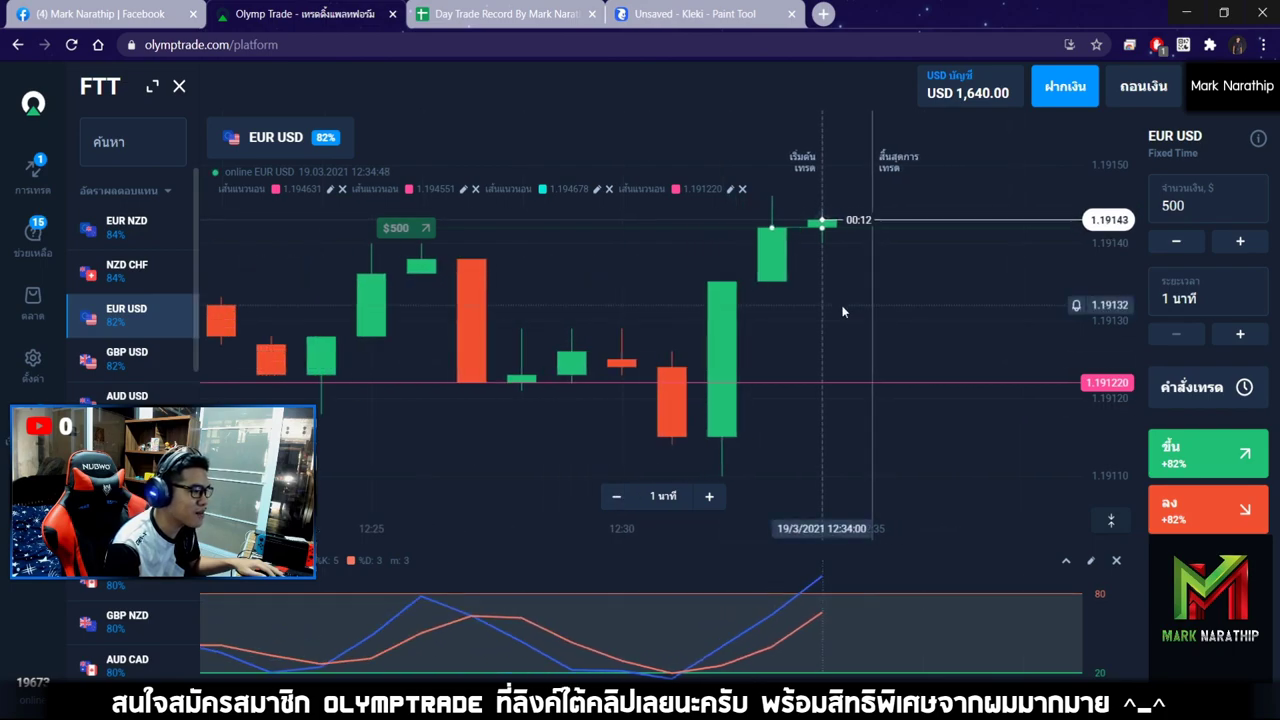
{"action": "left_click", "coordinate": [709, 496]}
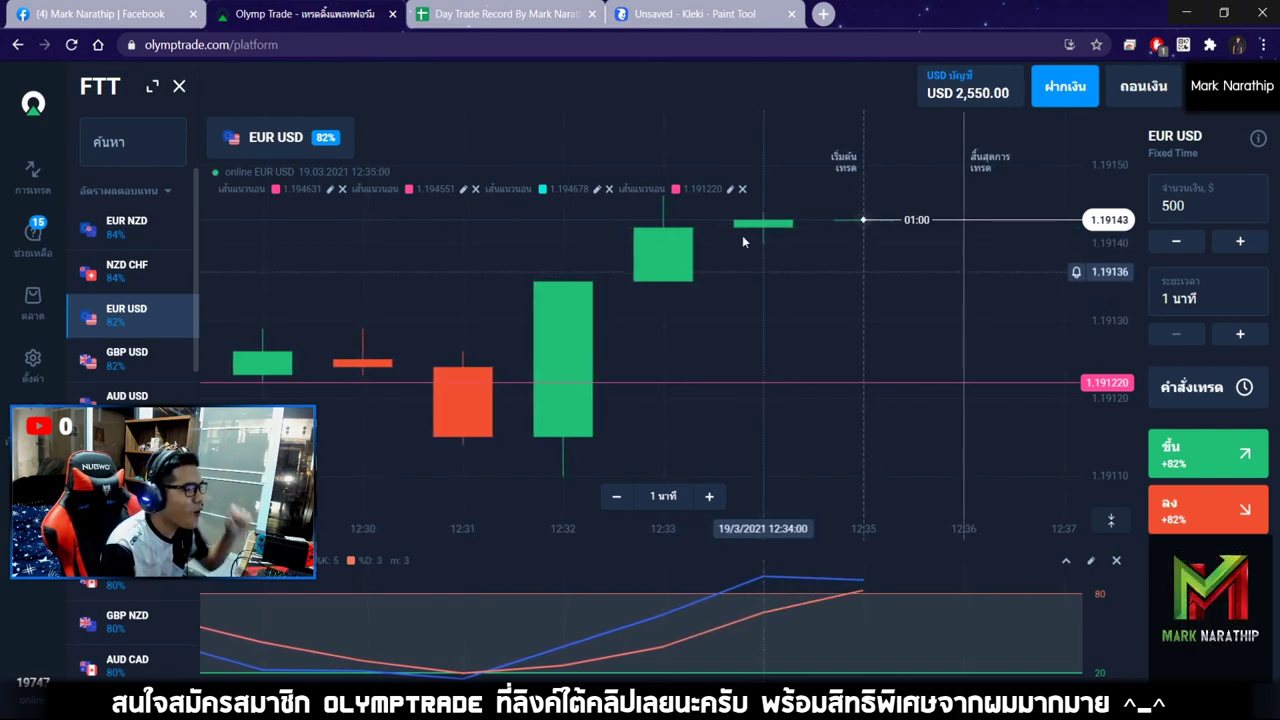
Switch to the trade record spreadsheet and log trade 6 as ชนะ (win) with an 82% payout
{"action": "left_click", "coordinate": [505, 13]}
{"action": "scroll", "coordinate": [657, 481], "scroll_direction": "down", "scroll_amount": 3}
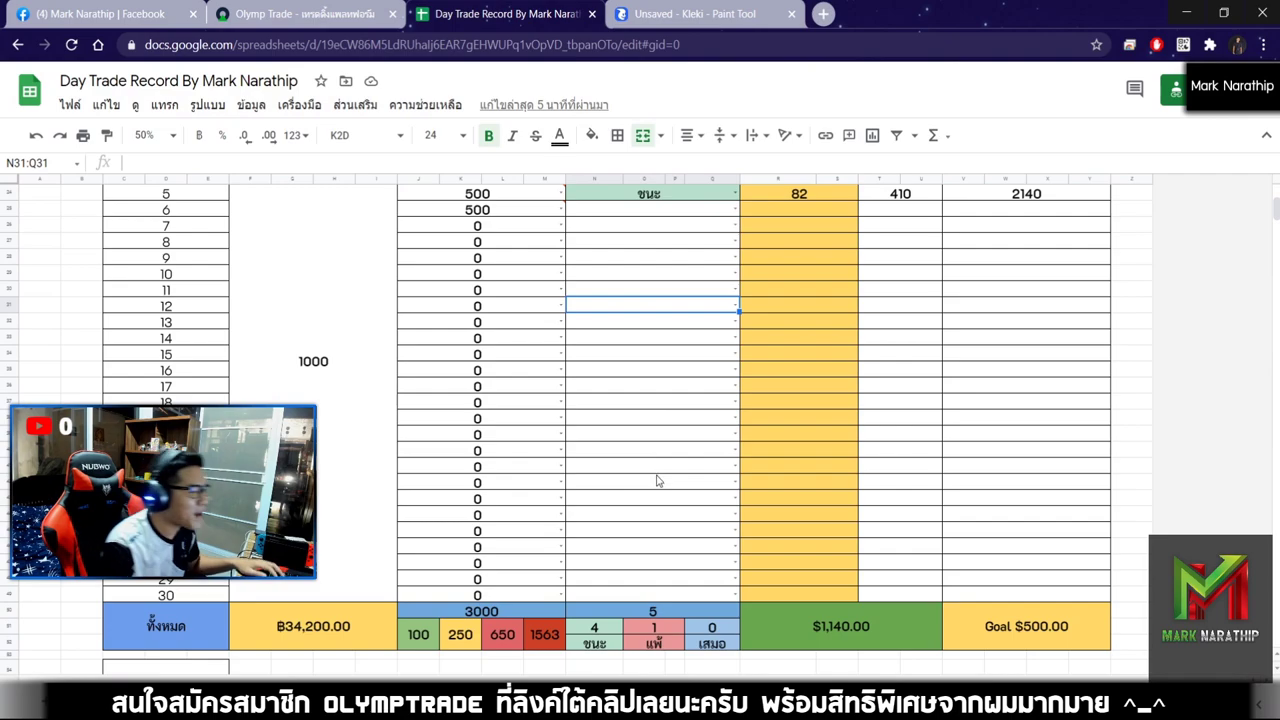
{"action": "left_click", "coordinate": [657, 211]}
{"action": "left_click", "coordinate": [634, 240]}
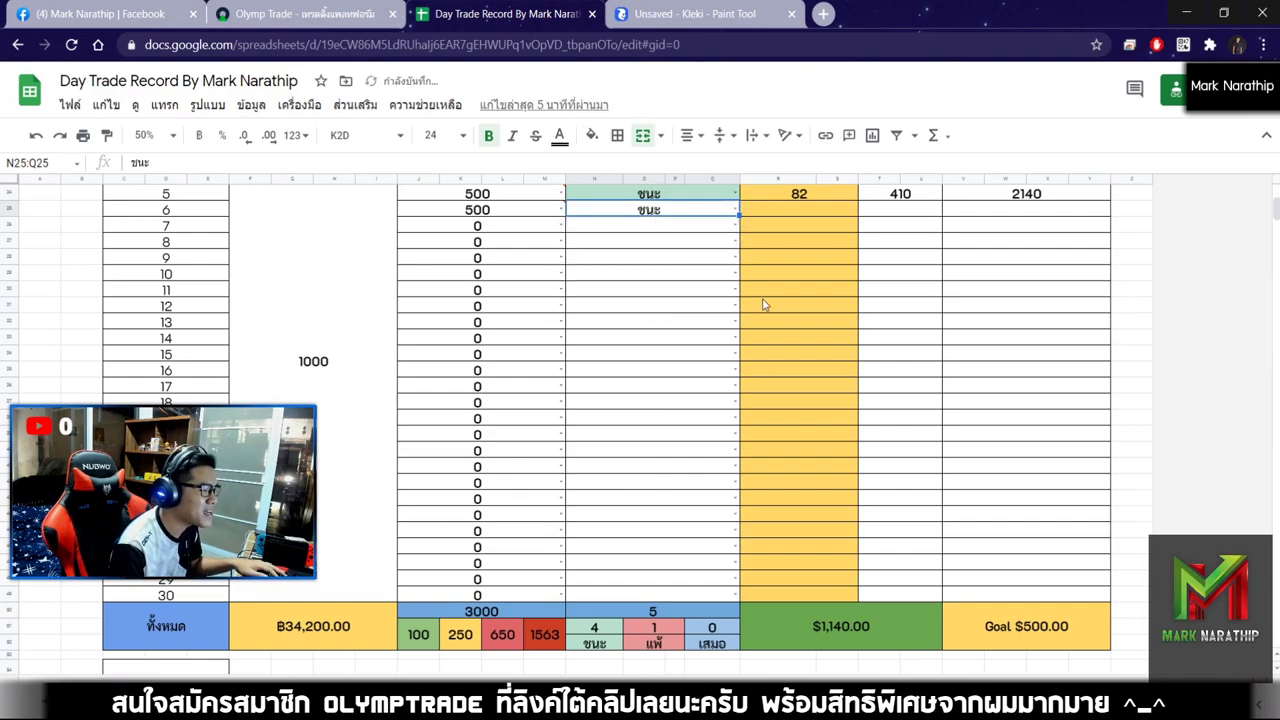
{"action": "scroll", "coordinate": [686, 266], "scroll_direction": "up", "scroll_amount": 2}
{"action": "left_click", "coordinate": [784, 279]}
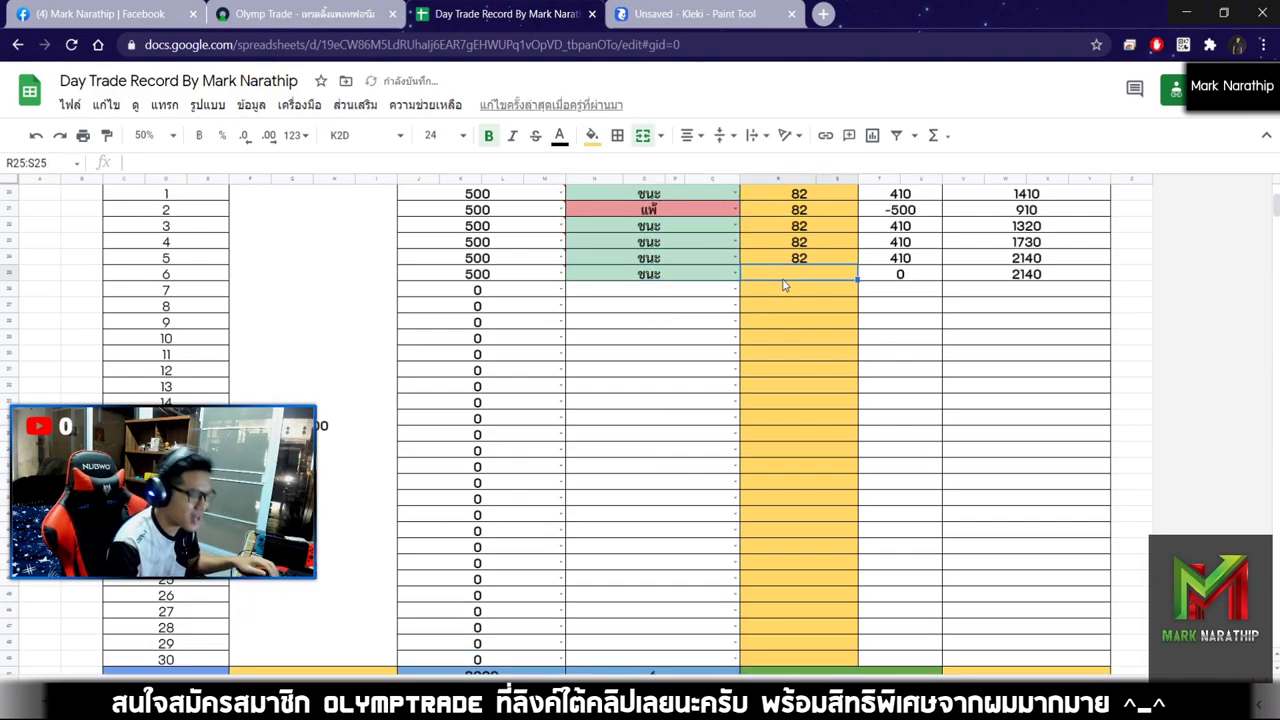
{"action": "type", "text": "82"}
{"action": "key", "text": "Return"}
Review the summary row, balance chart and trade 6 balance, and compare them with the Olymp Trade account balance
{"action": "scroll", "coordinate": [862, 349], "scroll_direction": "down", "scroll_amount": 2}
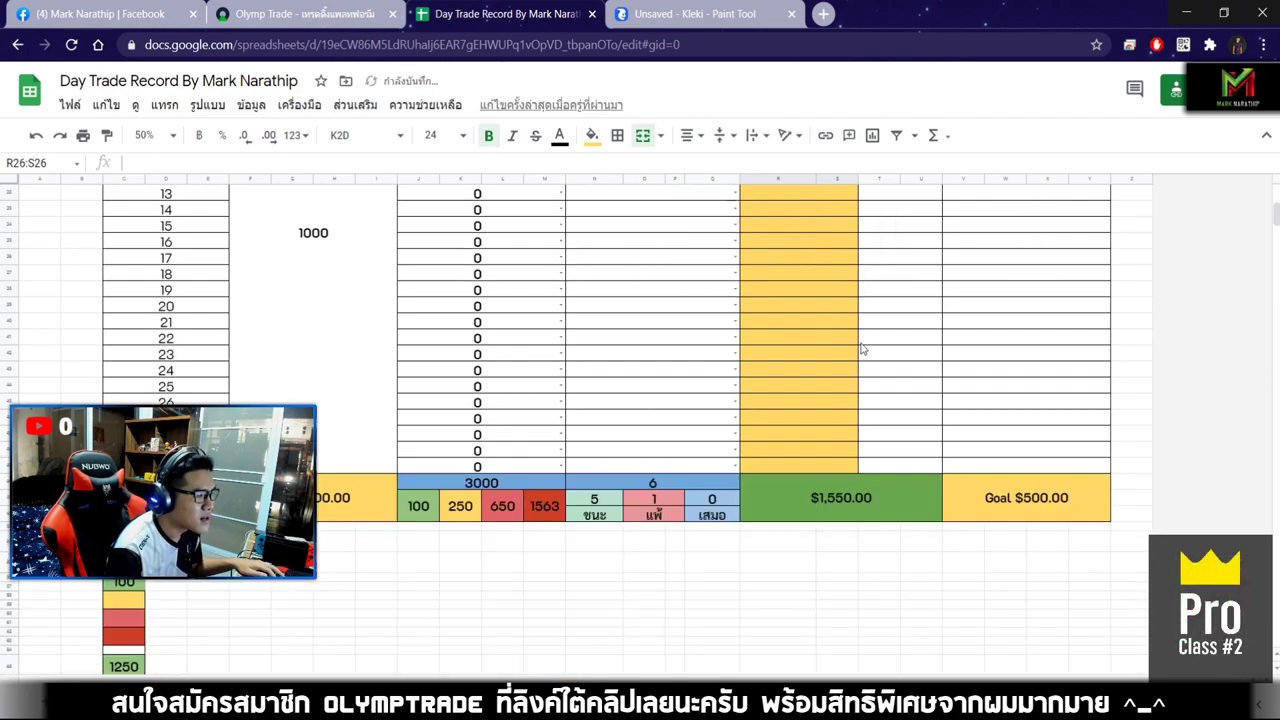
{"action": "scroll", "coordinate": [862, 349], "scroll_direction": "up", "scroll_amount": 5}
{"action": "left_click", "coordinate": [816, 654]}
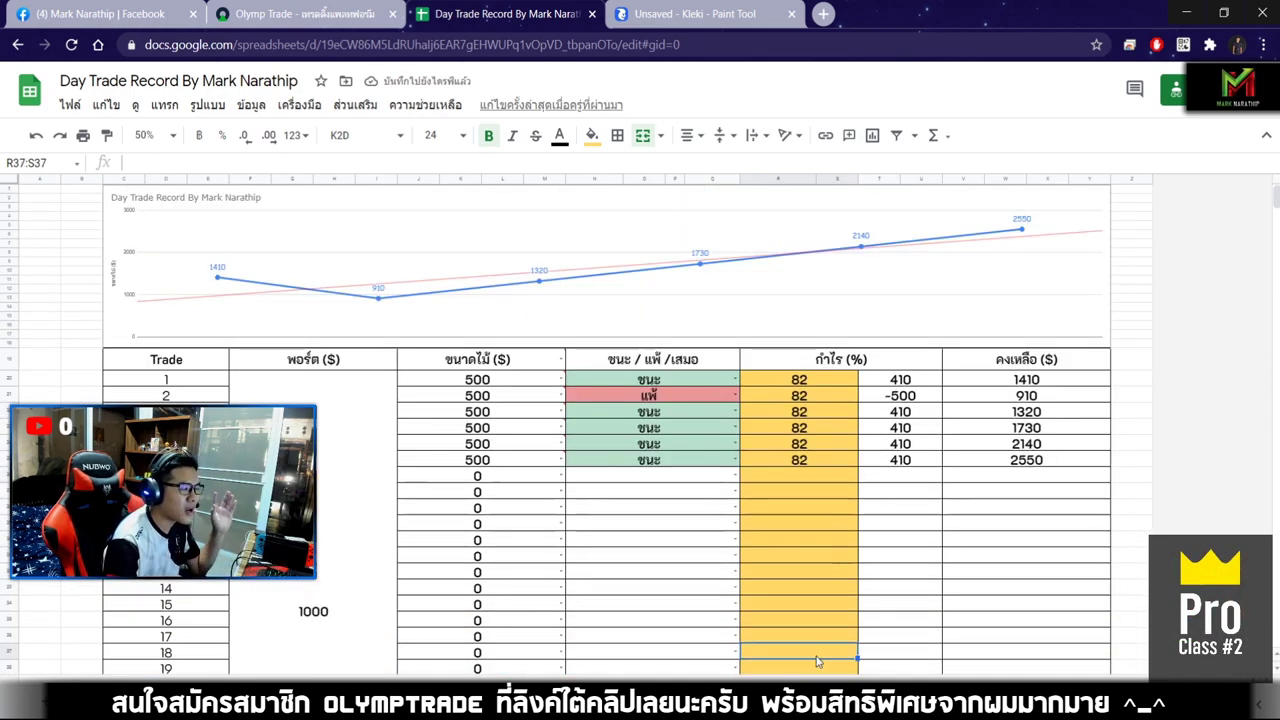
{"action": "left_click", "coordinate": [810, 560]}
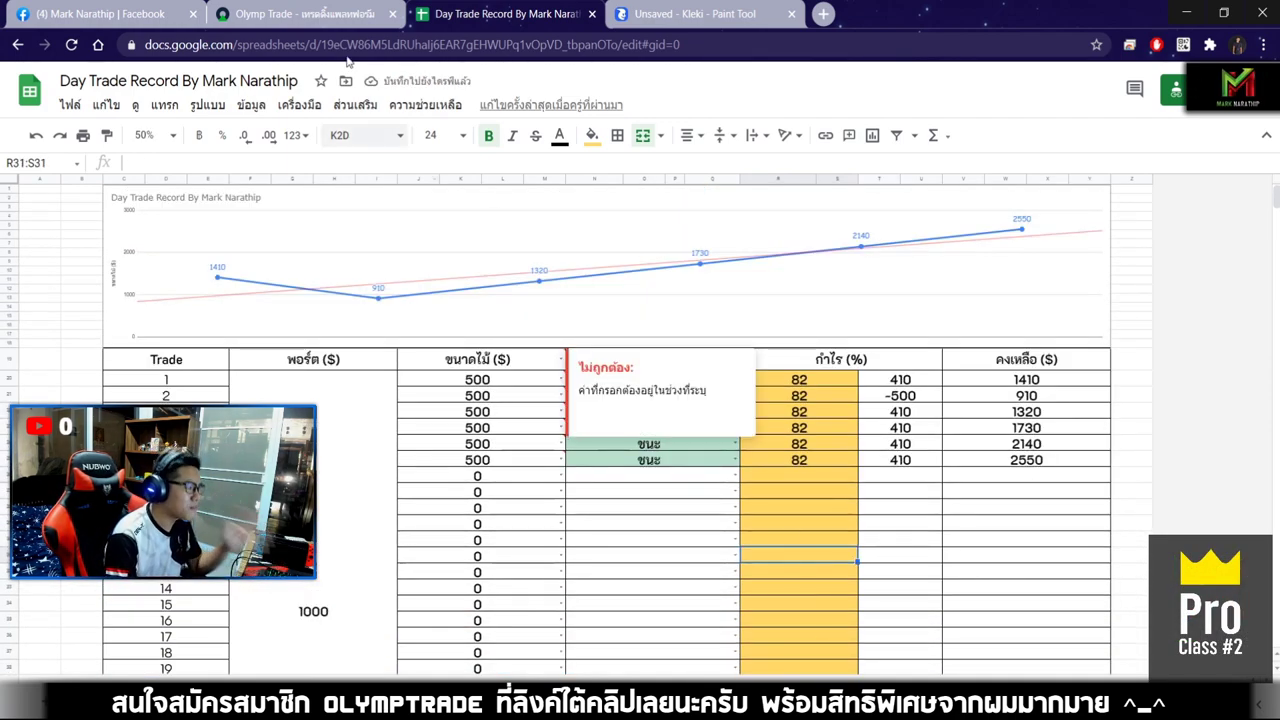
{"action": "left_click", "coordinate": [300, 14]}
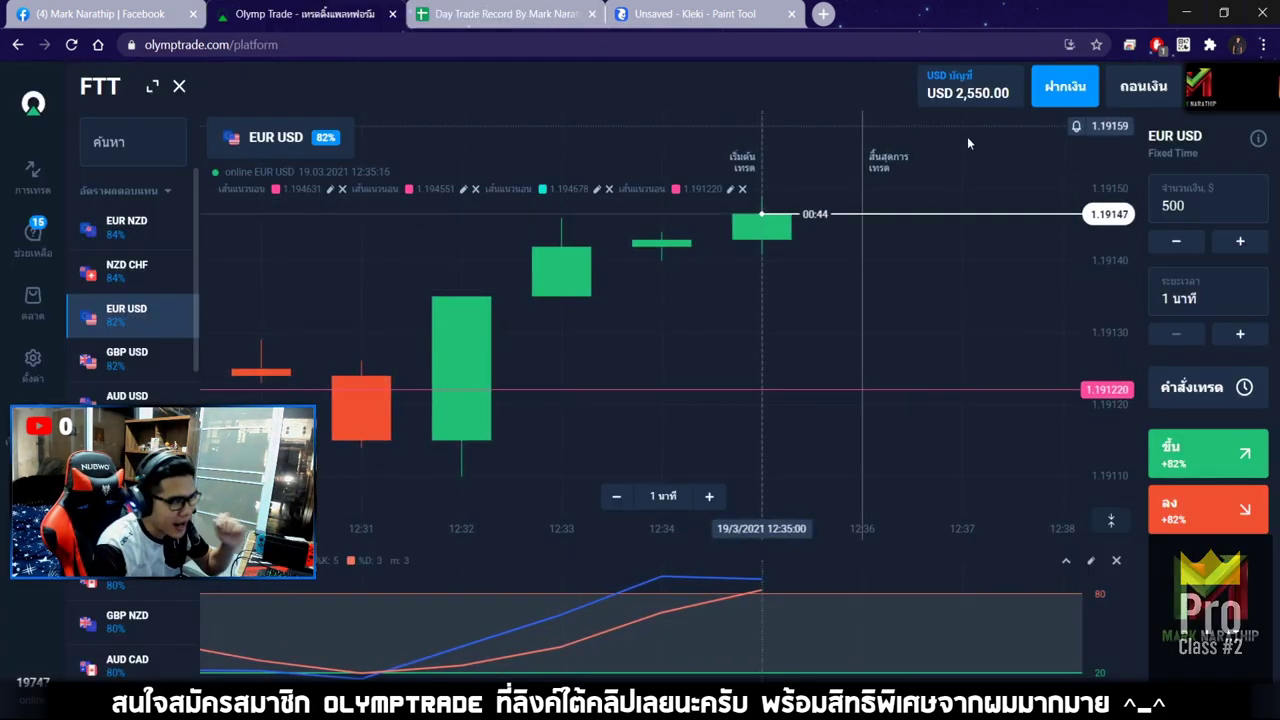
{"action": "left_click", "coordinate": [505, 14]}
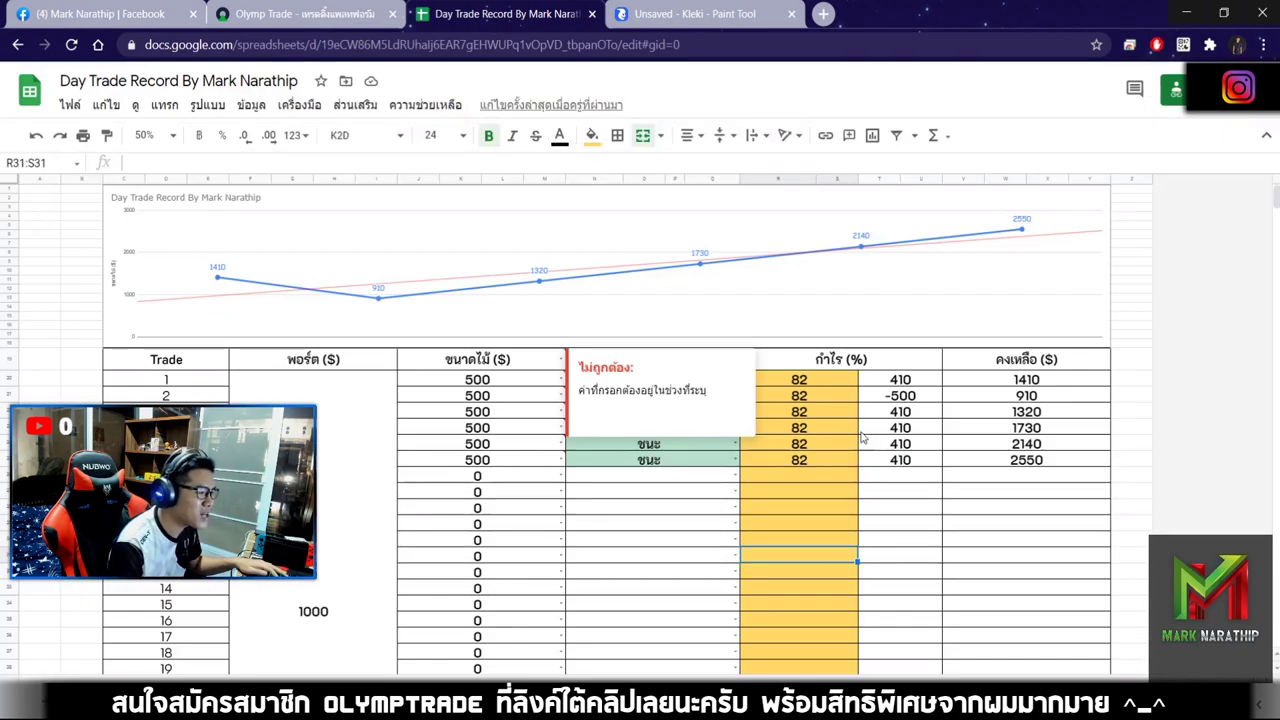
Inspect the total profit cell in the summary row against the $500 goal and go back up to the trade list
{"action": "left_click", "coordinate": [890, 487]}
{"action": "scroll", "coordinate": [870, 440], "scroll_direction": "down", "scroll_amount": 5}
{"action": "left_click", "coordinate": [855, 308]}
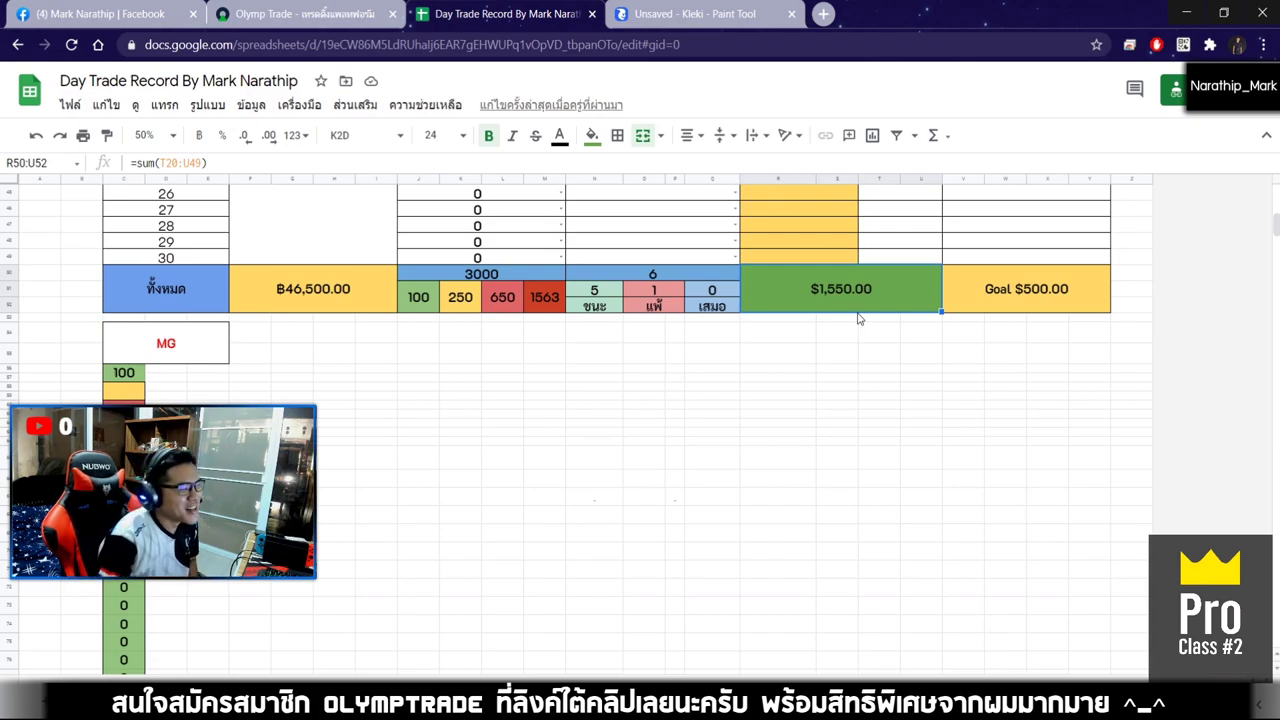
{"action": "left_click", "coordinate": [869, 385]}
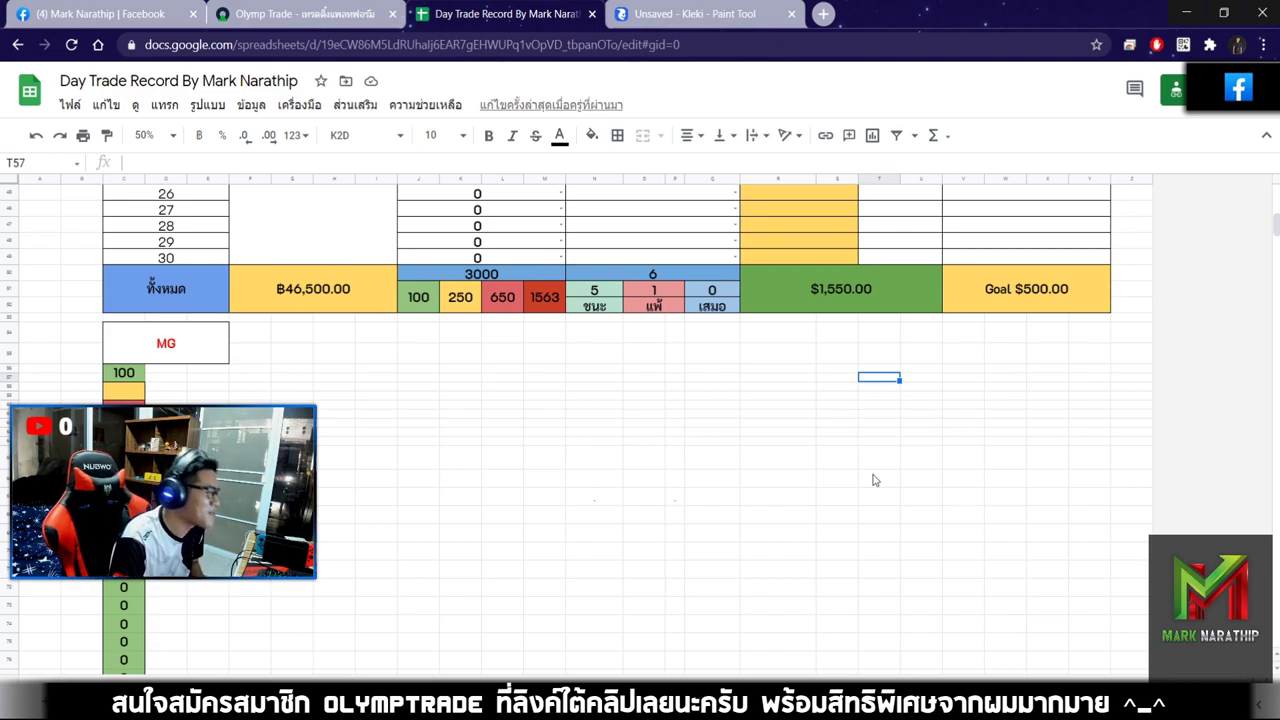
{"action": "scroll", "coordinate": [958, 535], "scroll_direction": "up", "scroll_amount": 10}
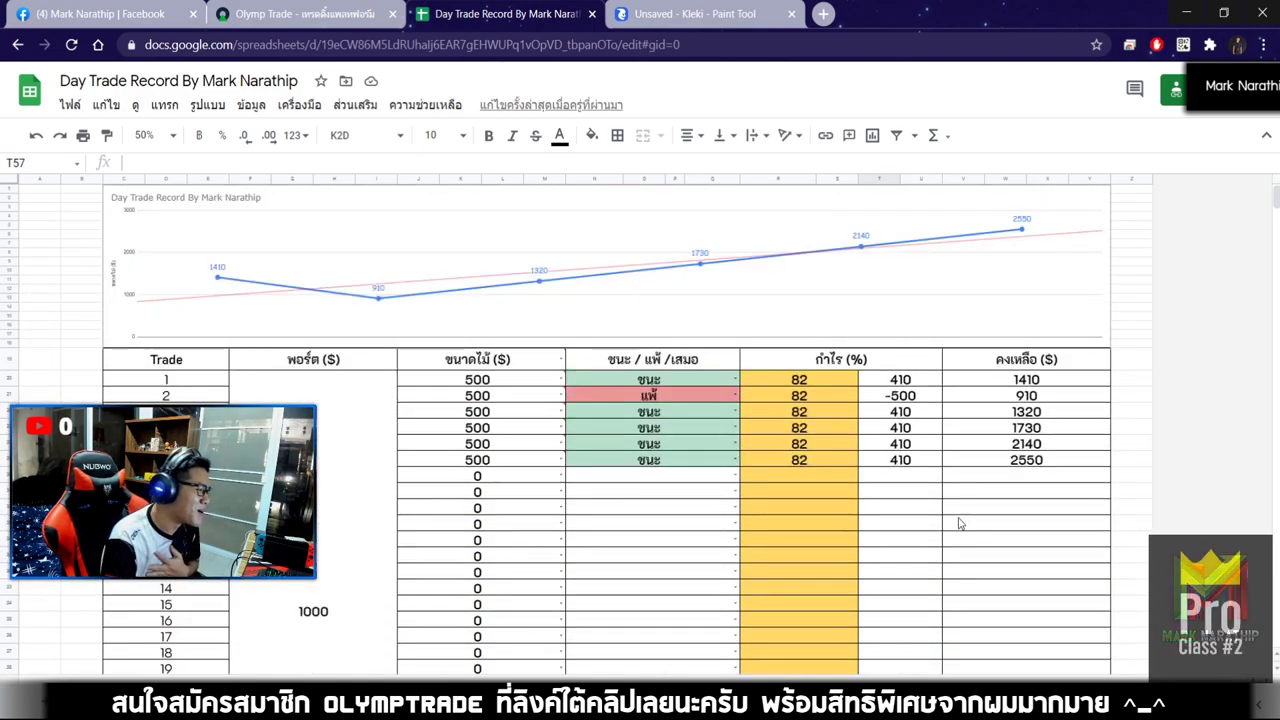
Inspect the total trade count, win count and loss count cells in the summary row
{"action": "left_click", "coordinate": [694, 507]}
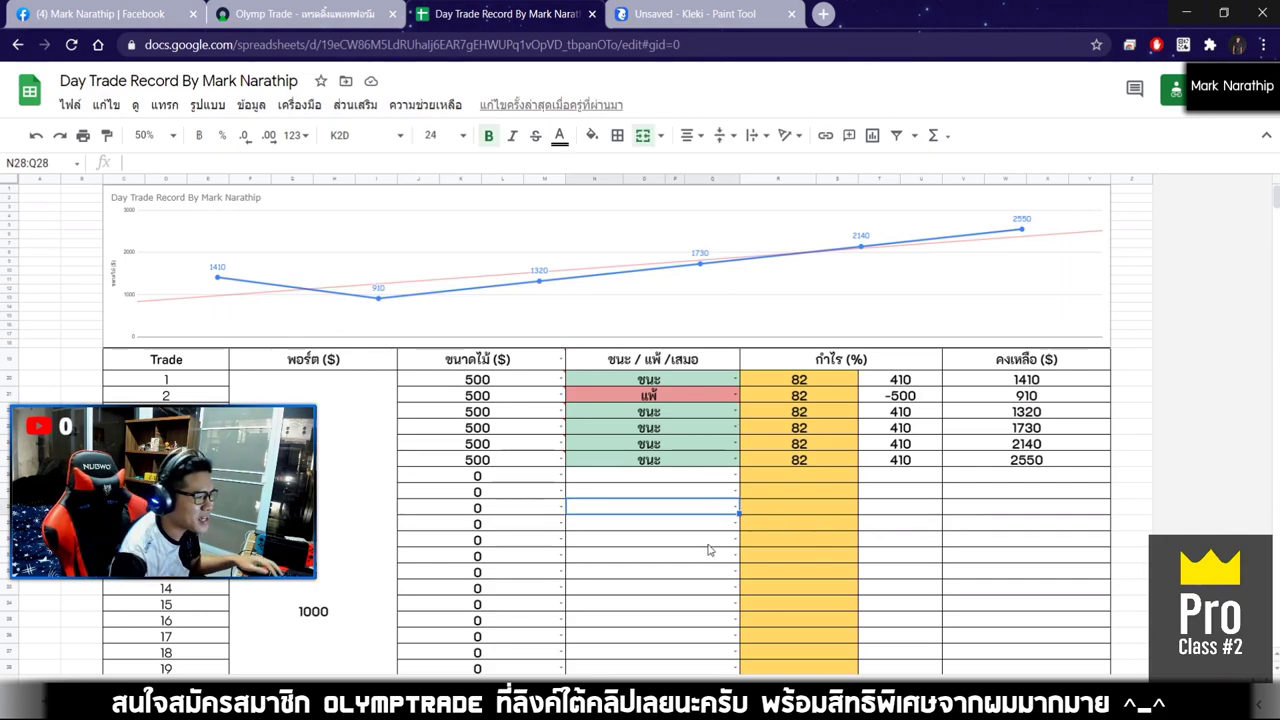
{"action": "scroll", "coordinate": [709, 551], "scroll_direction": "down", "scroll_amount": 5}
{"action": "scroll", "coordinate": [712, 551], "scroll_direction": "down", "scroll_amount": 2}
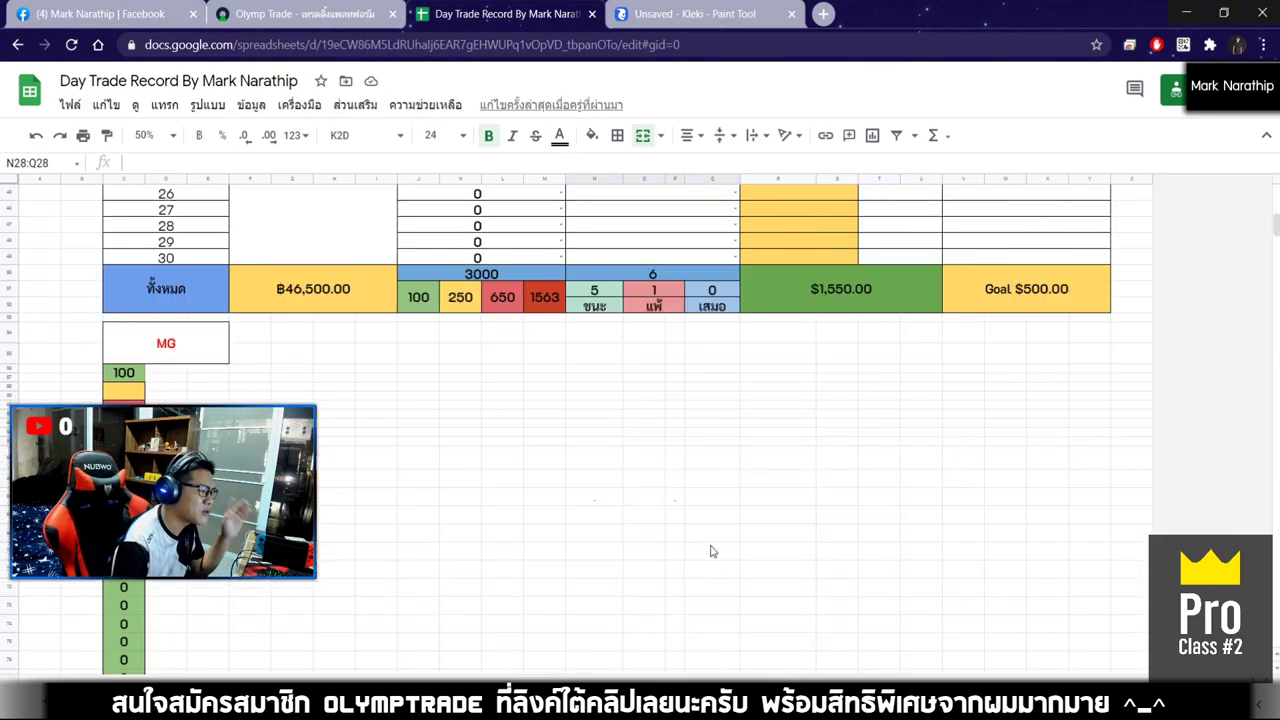
{"action": "scroll", "coordinate": [712, 551], "scroll_direction": "up", "scroll_amount": 2}
{"action": "left_click", "coordinate": [670, 405]}
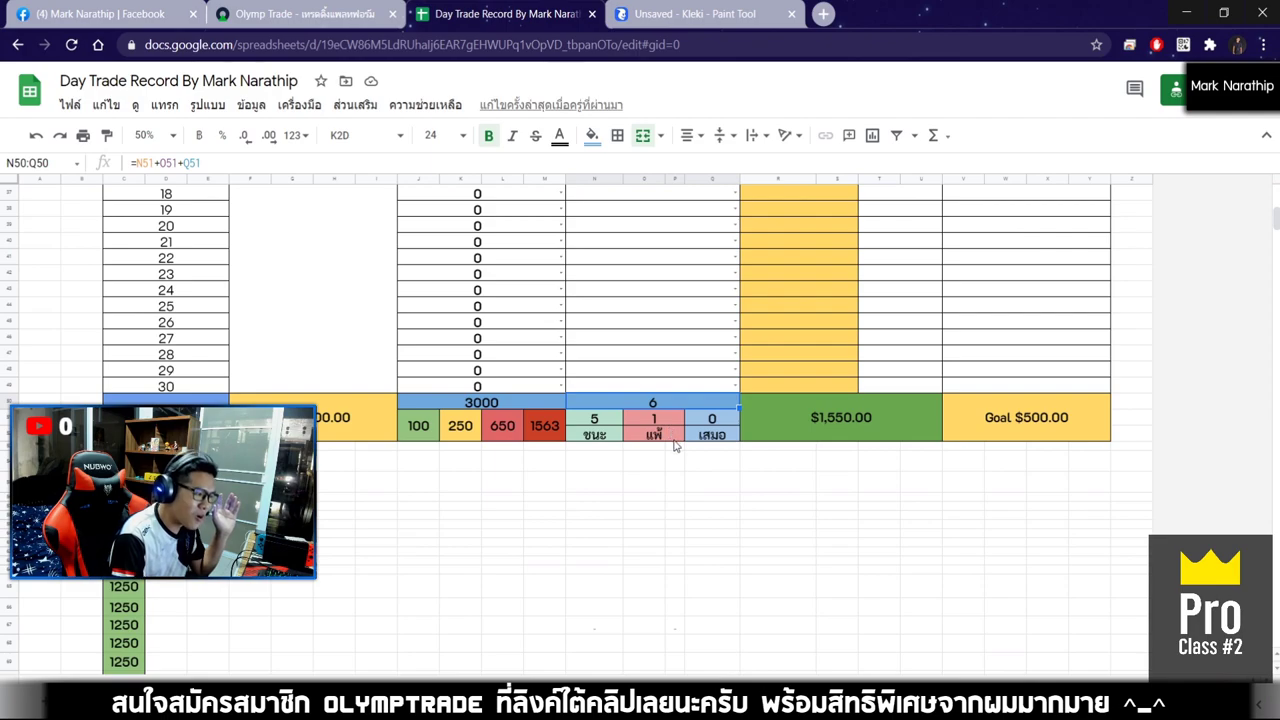
{"action": "left_click", "coordinate": [597, 428]}
{"action": "left_click", "coordinate": [657, 418]}
{"action": "scroll", "coordinate": [730, 461], "scroll_direction": "up", "scroll_amount": 5}
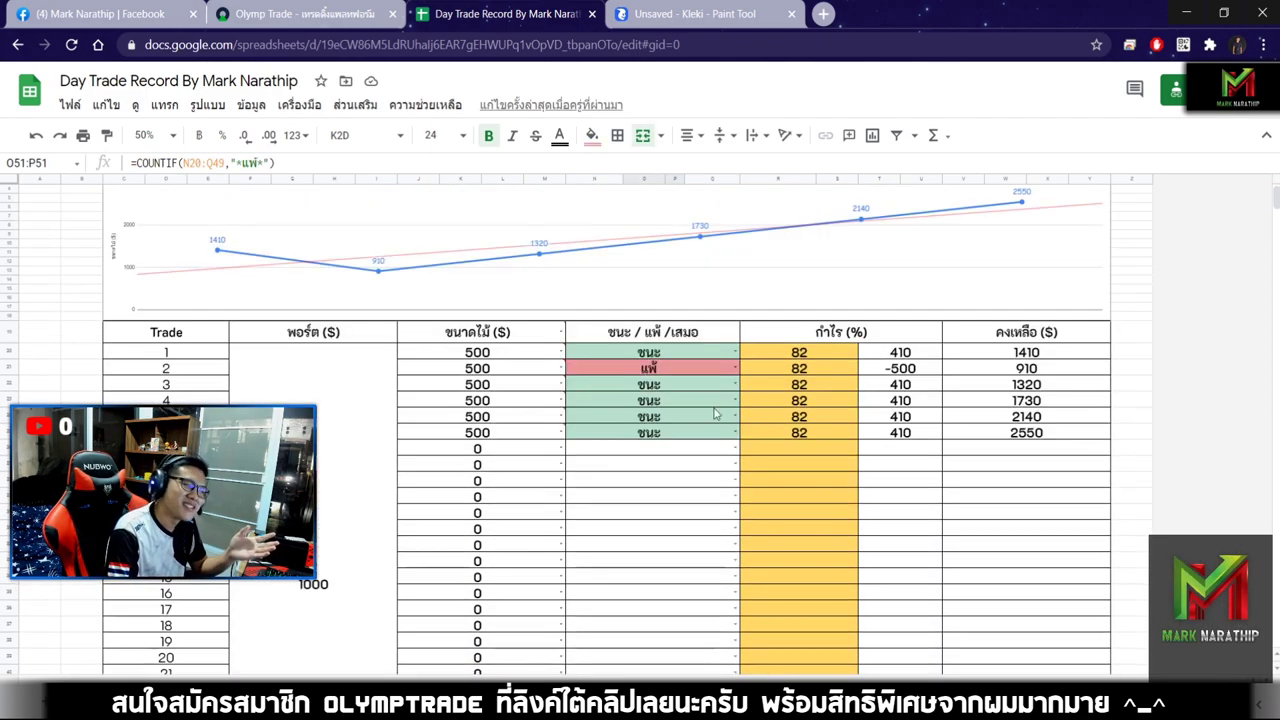
Try trade 2's result as ชนะ (win) and check the effect on the balances and summary row
{"action": "left_click", "coordinate": [643, 368]}
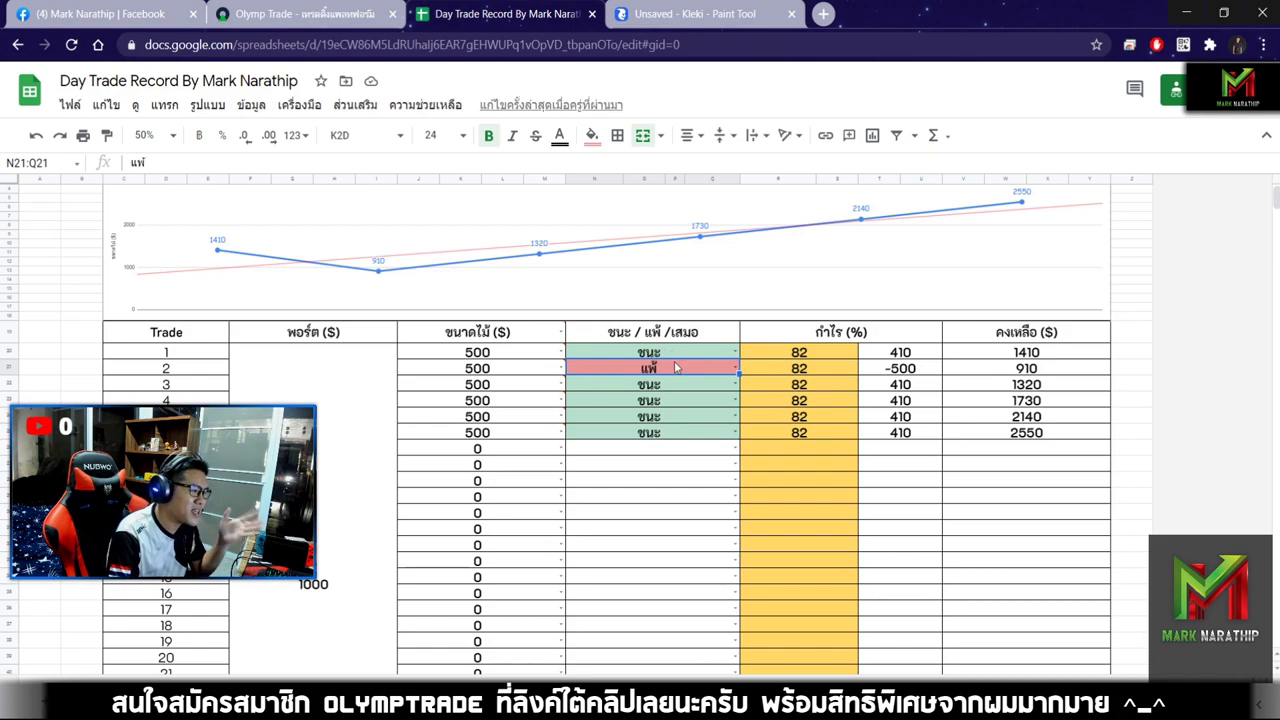
{"action": "double_click", "coordinate": [675, 370]}
{"action": "left_click", "coordinate": [588, 391]}
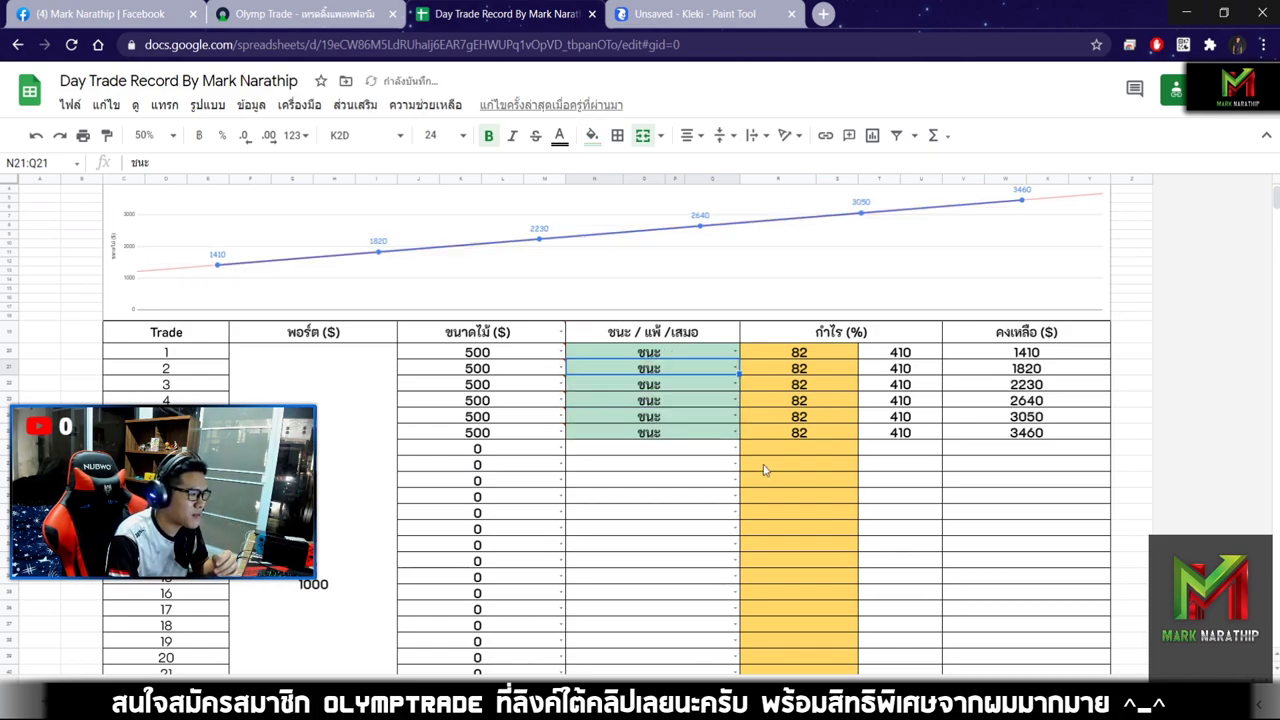
{"action": "scroll", "coordinate": [681, 401], "scroll_direction": "down", "scroll_amount": 5}
{"action": "scroll", "coordinate": [681, 401], "scroll_direction": "up", "scroll_amount": 3}
Try clearing the results of trades 6 and 5 and check the effect on the summary totals
{"action": "left_click", "coordinate": [646, 318]}
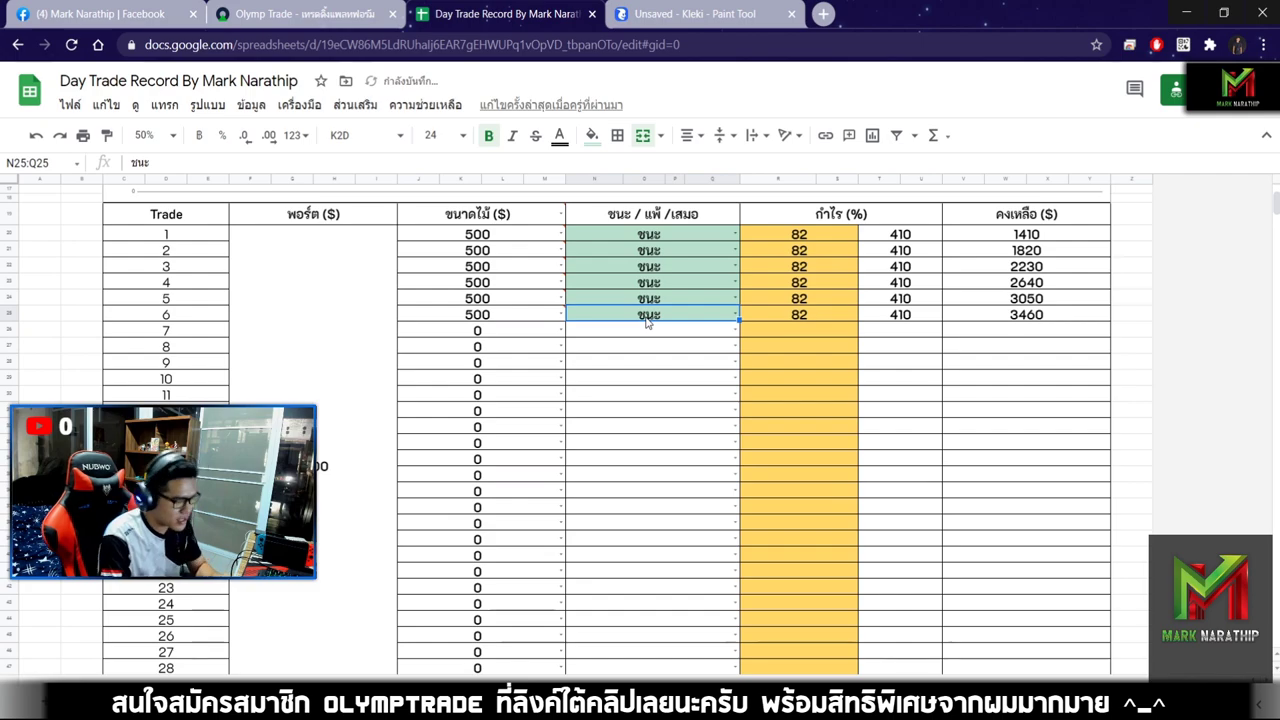
{"action": "key", "text": "Delete"}
{"action": "scroll", "coordinate": [765, 413], "scroll_direction": "down", "scroll_amount": 3}
{"action": "scroll", "coordinate": [765, 410], "scroll_direction": "up", "scroll_amount": 3}
{"action": "left_click", "coordinate": [675, 366]}
{"action": "key", "text": "Delete"}
{"action": "scroll", "coordinate": [843, 460], "scroll_direction": "down", "scroll_amount": 3}
{"action": "scroll", "coordinate": [843, 460], "scroll_direction": "up", "scroll_amount": 3}
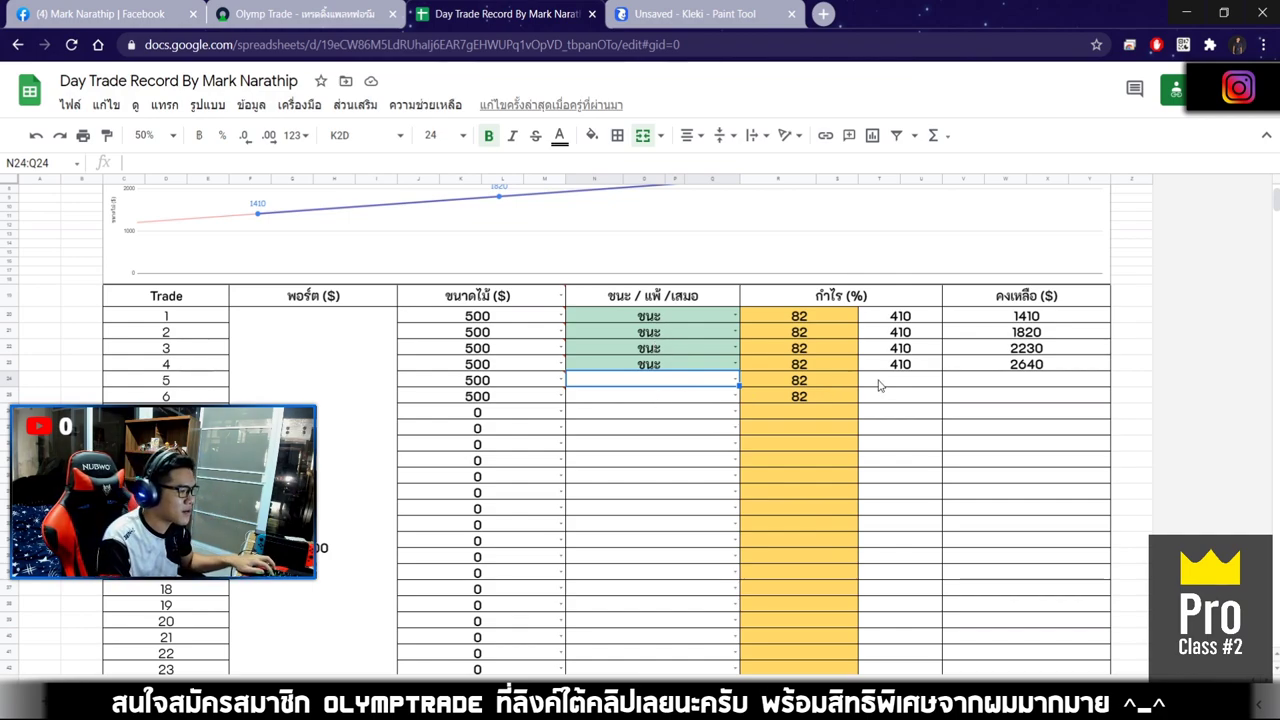
Enter ชนะ (win) again as the result of trades 5 and 6
{"action": "type", "text": "ชนะ"}
{"action": "key", "text": "Return"}
{"action": "type", "text": "ชนะ"}
{"action": "key", "text": "Return"}
{"action": "left_click", "coordinate": [765, 455]}
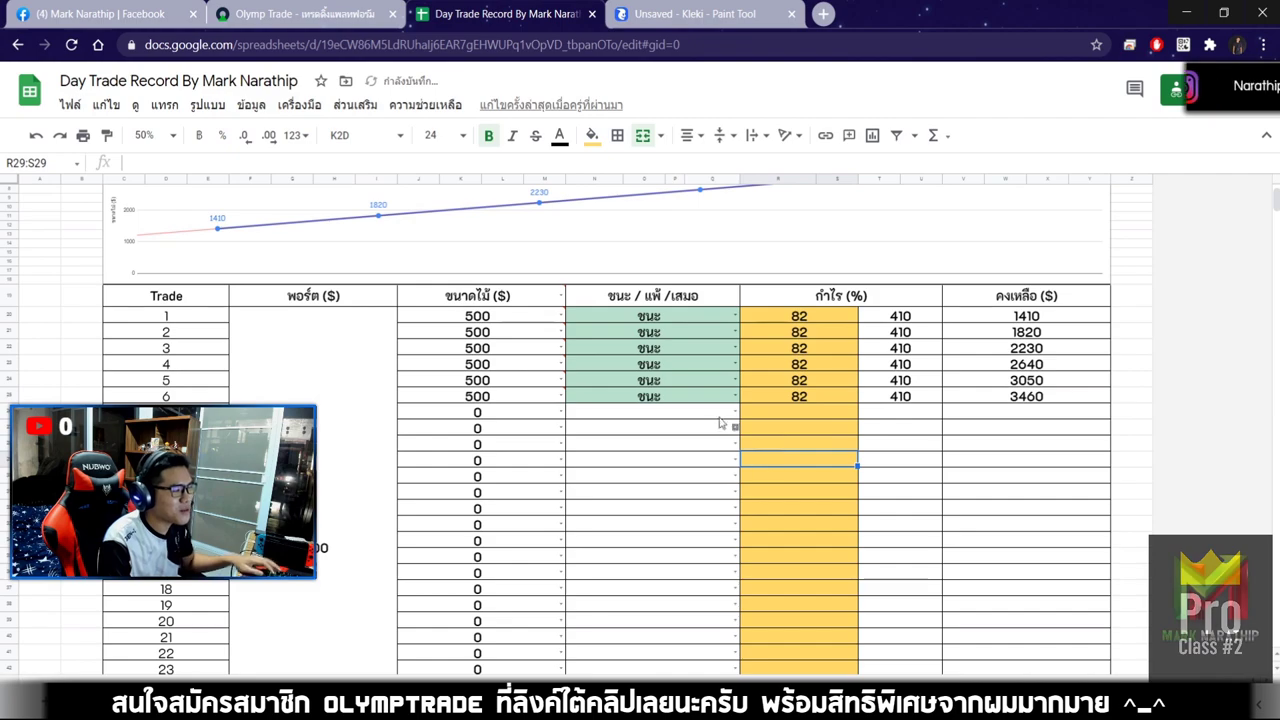
Restore trade 2's result to แพ้ (loss) and review the total profit cell, trade rows and balance chart
{"action": "scroll", "coordinate": [757, 500], "scroll_direction": "down", "scroll_amount": 4}
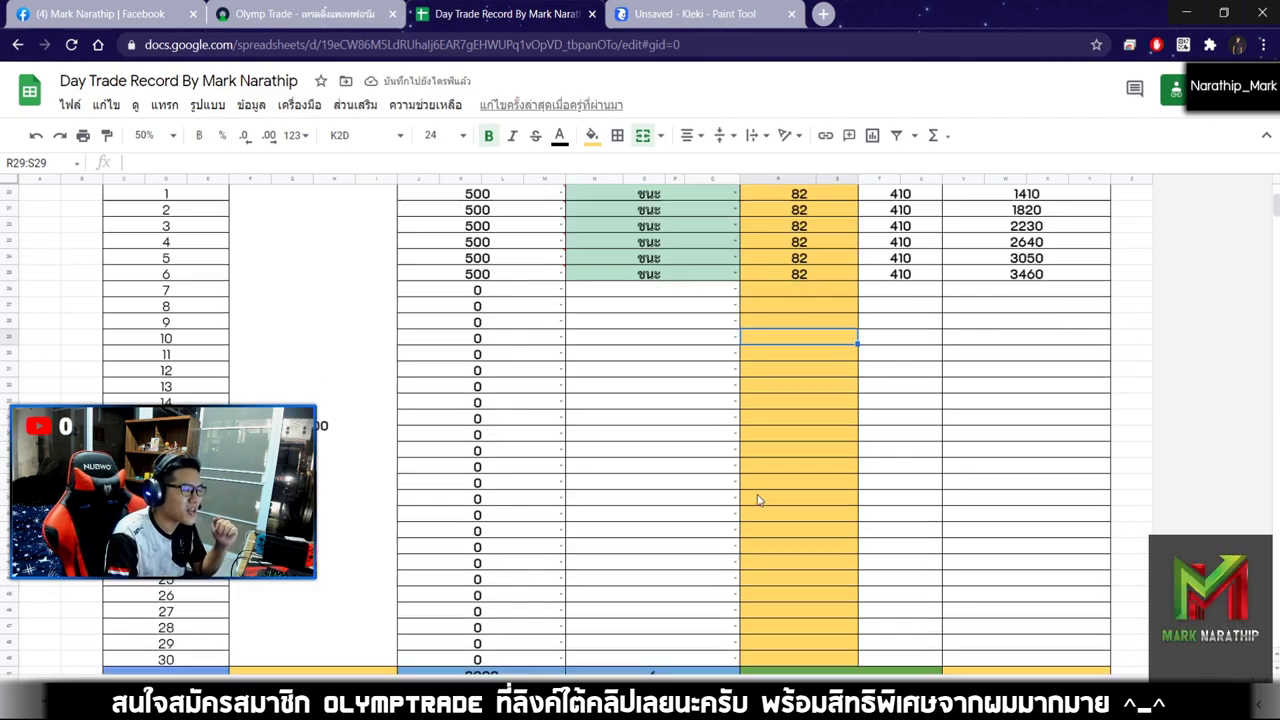
{"action": "scroll", "coordinate": [757, 500], "scroll_direction": "up", "scroll_amount": 4}
{"action": "scroll", "coordinate": [757, 490], "scroll_direction": "down", "scroll_amount": 5}
{"action": "left_click", "coordinate": [850, 397]}
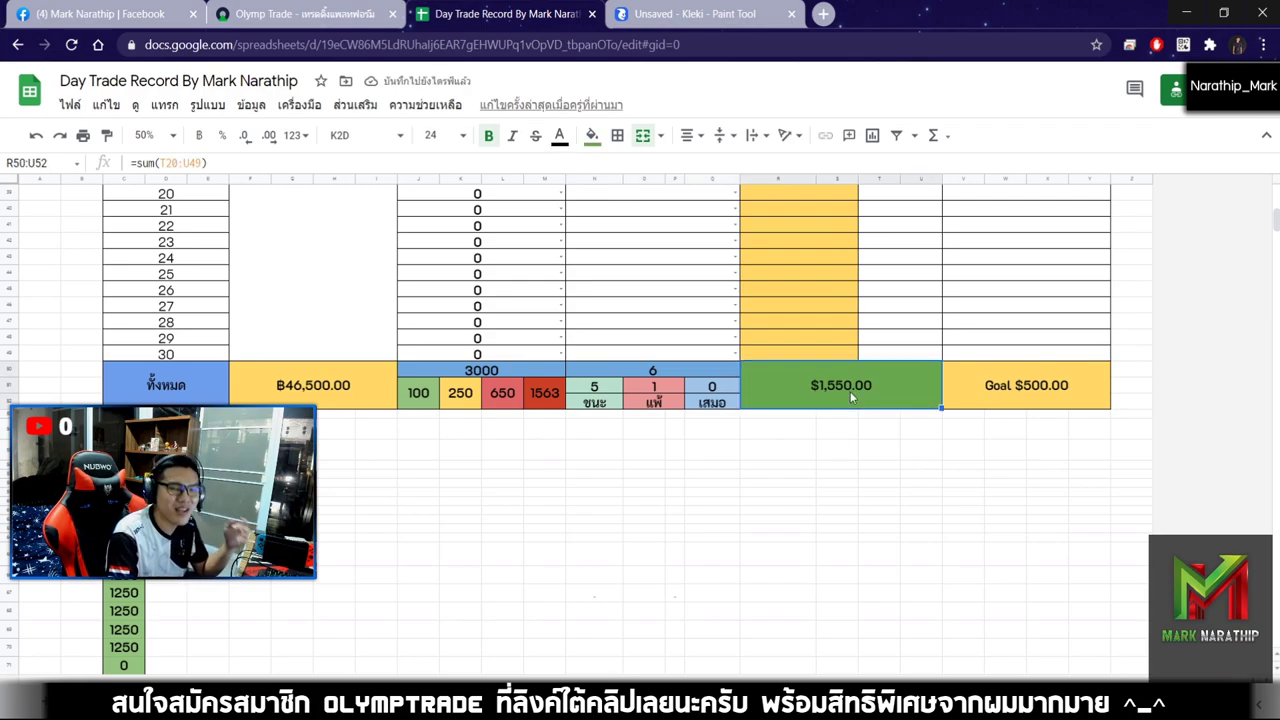
{"action": "scroll", "coordinate": [850, 397], "scroll_direction": "up", "scroll_amount": 5}
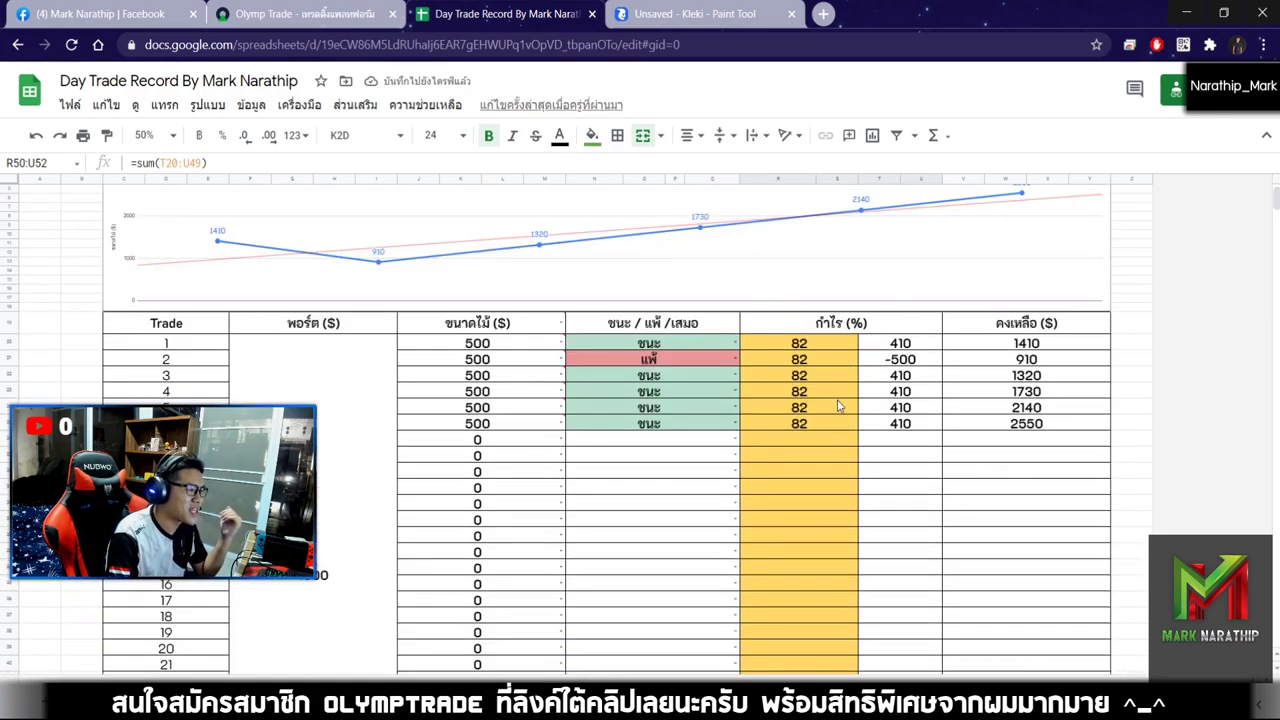
{"action": "scroll", "coordinate": [838, 405], "scroll_direction": "down", "scroll_amount": 5}
{"action": "scroll", "coordinate": [851, 555], "scroll_direction": "up", "scroll_amount": 5}
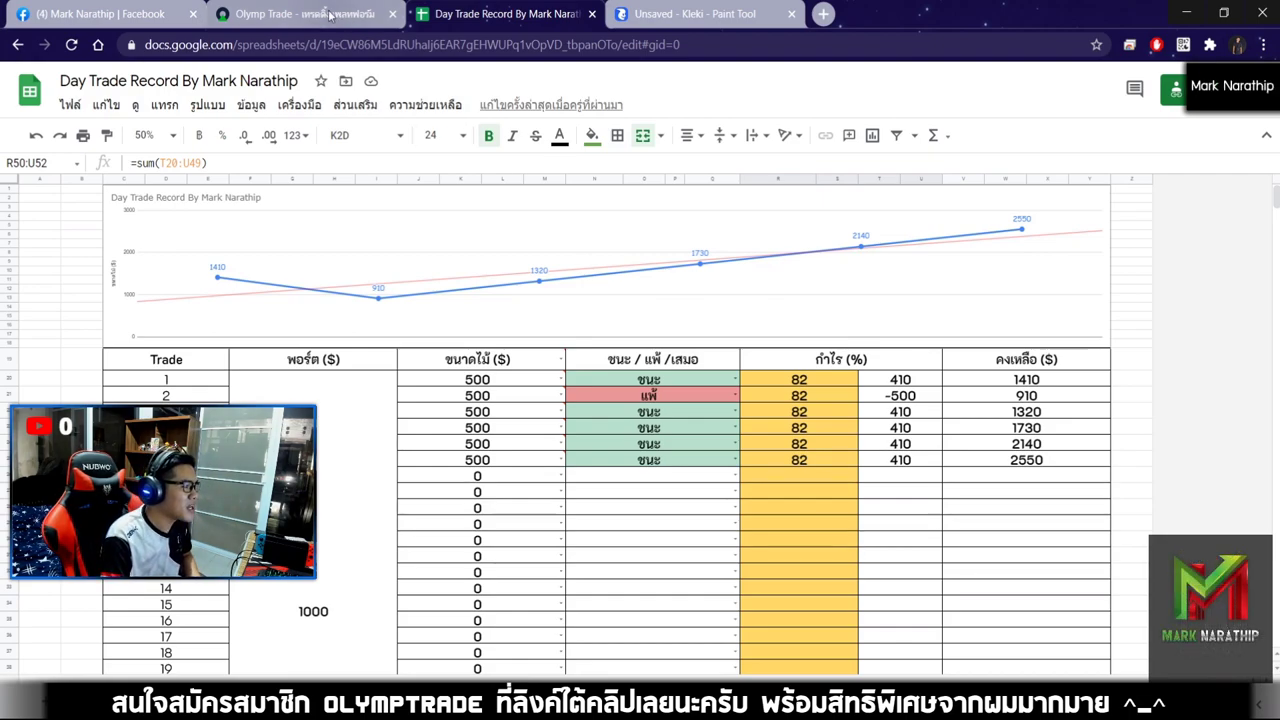
Switch to Olymp Trade and inspect wider views of the EUR USD and EUR NZD one-minute charts
{"action": "key", "text": "ctrl+shift+Tab"}
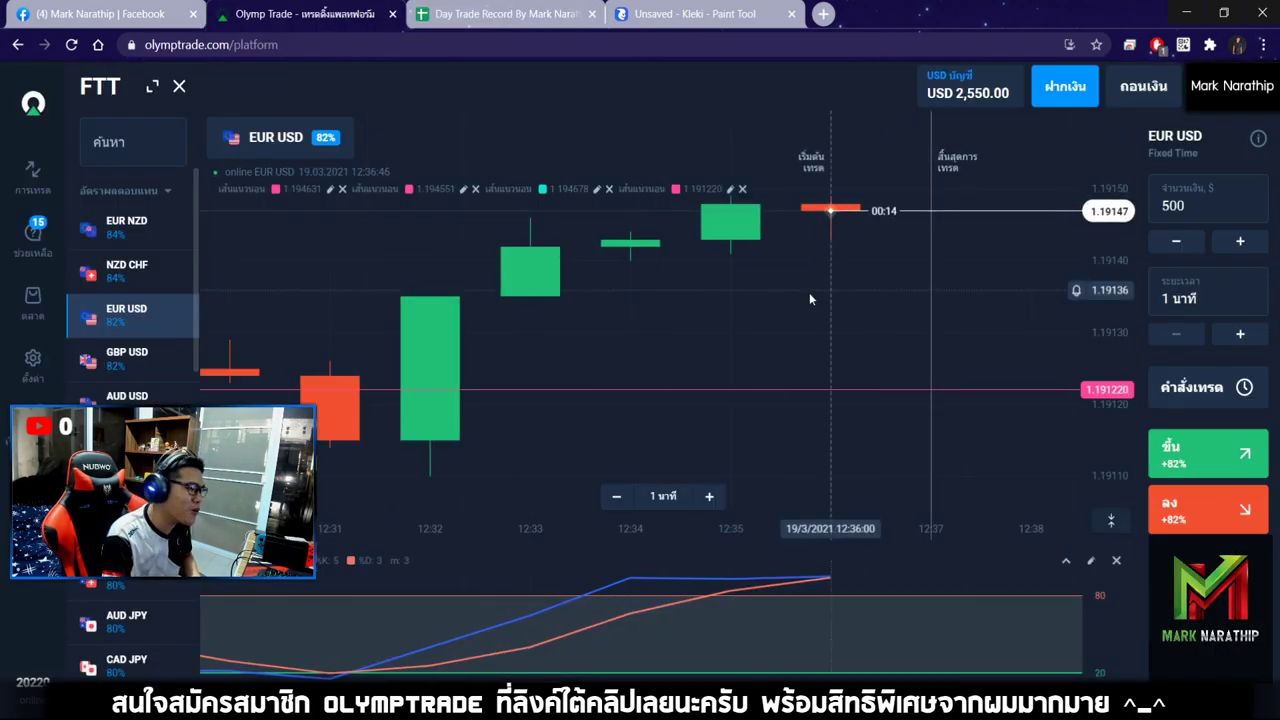
{"action": "left_click", "coordinate": [617, 497]}
{"action": "left_click", "coordinate": [617, 497]}
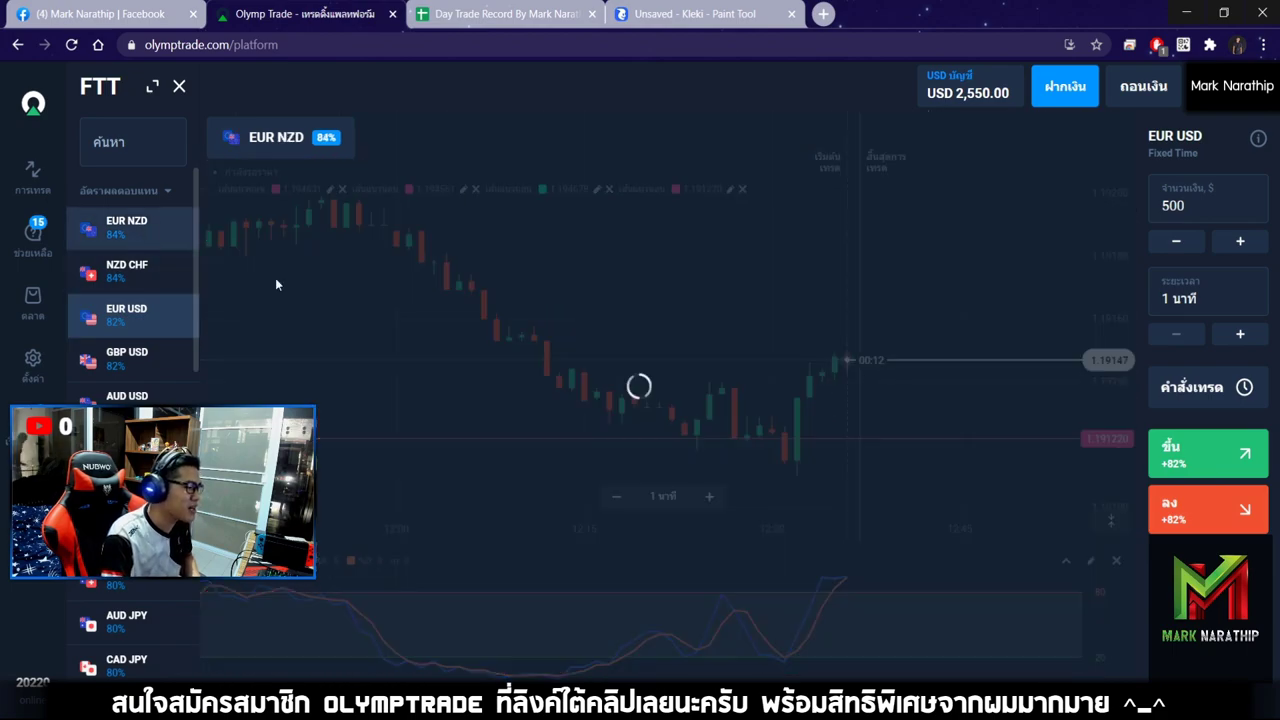
{"action": "left_click", "coordinate": [180, 228]}
{"action": "left_click", "coordinate": [617, 497]}
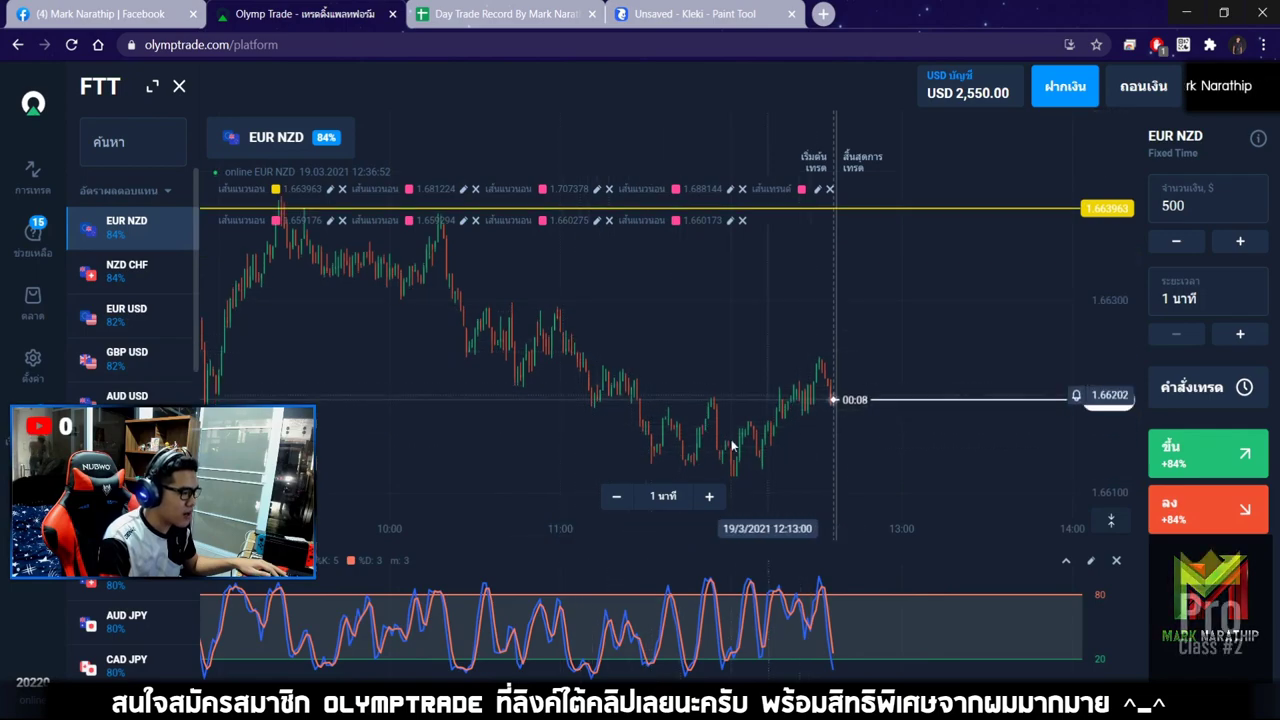
{"action": "left_click", "coordinate": [709, 497]}
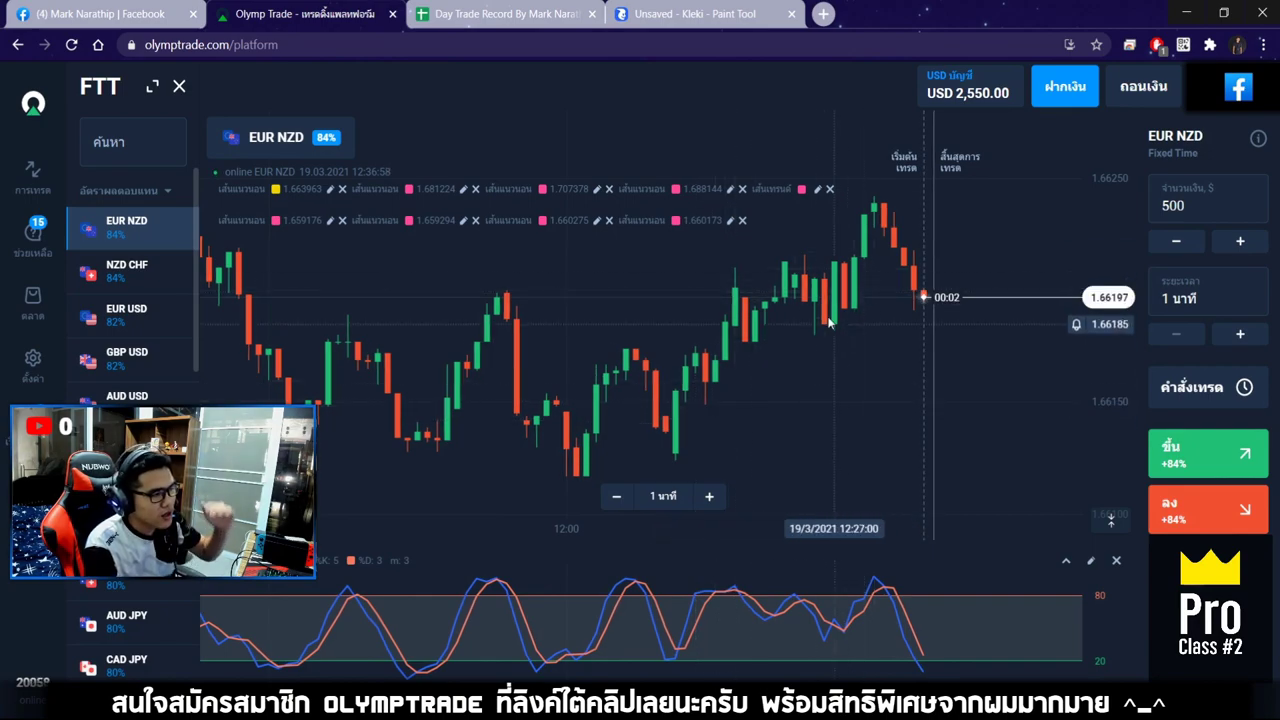
Examine the NZD CHF chart and the longer price history of GBP USD from about 9:00 onward
{"action": "left_click", "coordinate": [127, 270]}
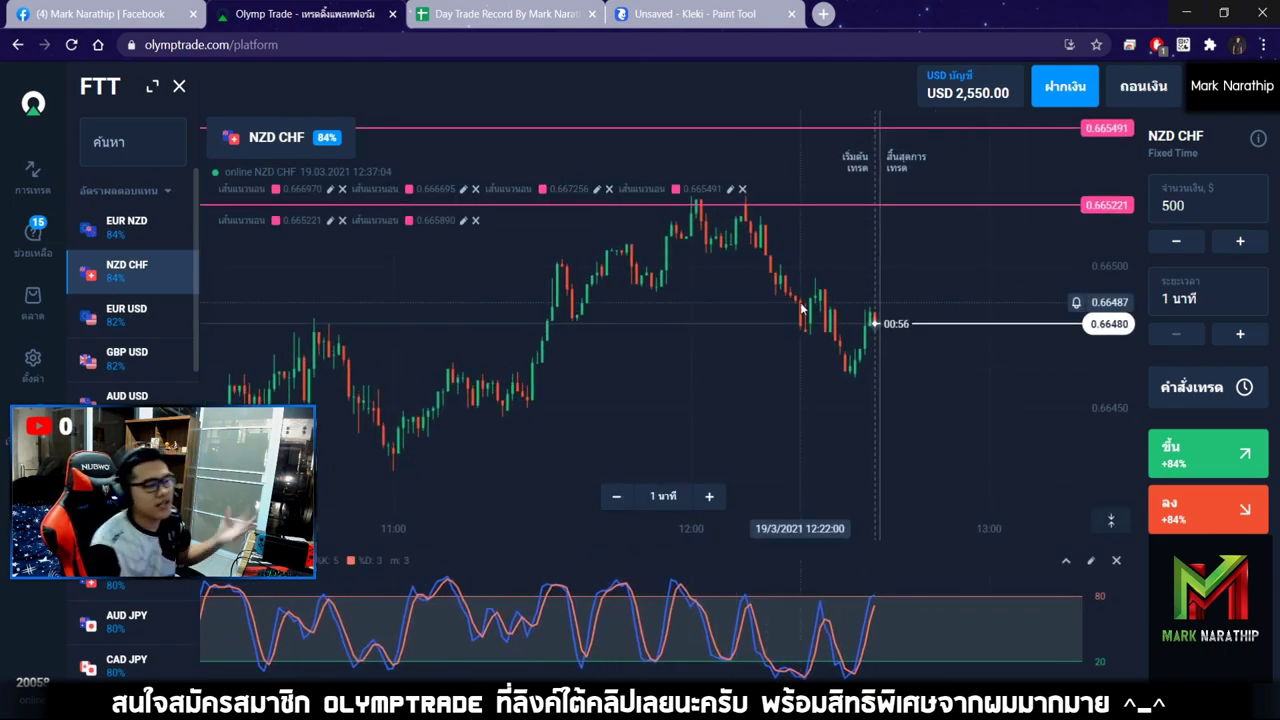
{"action": "left_click", "coordinate": [127, 356]}
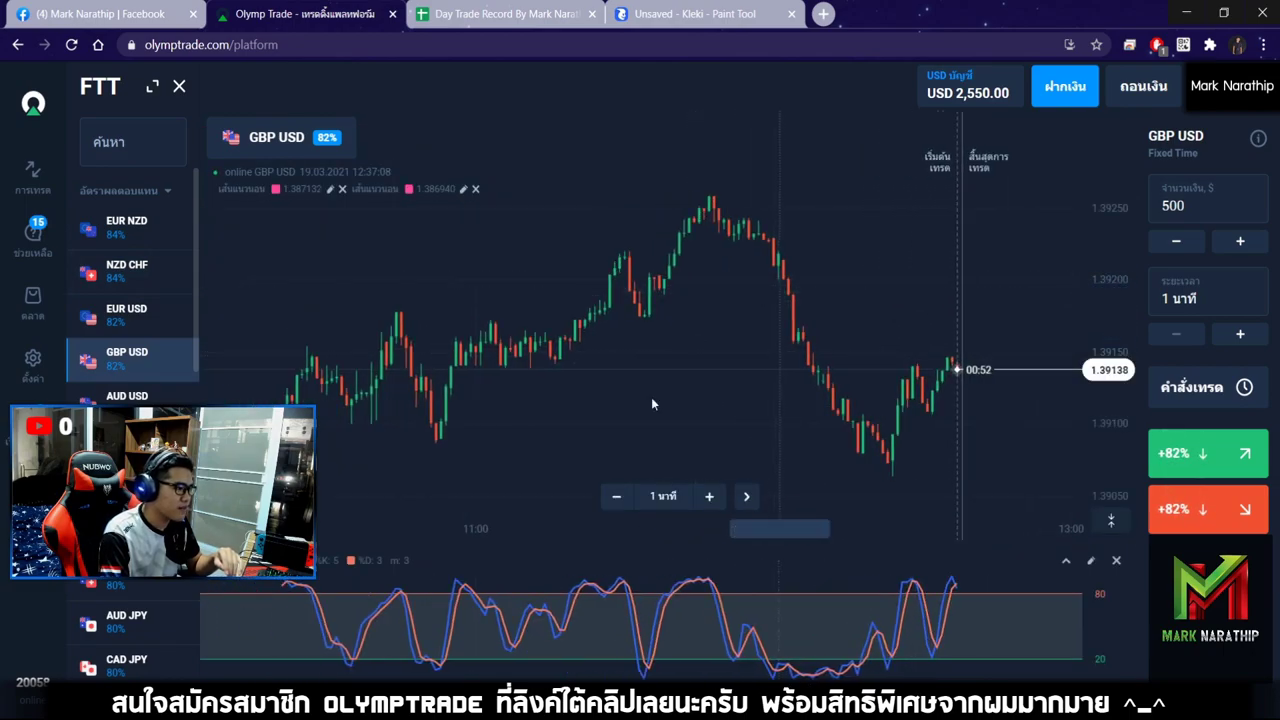
{"action": "left_click", "coordinate": [614, 499]}
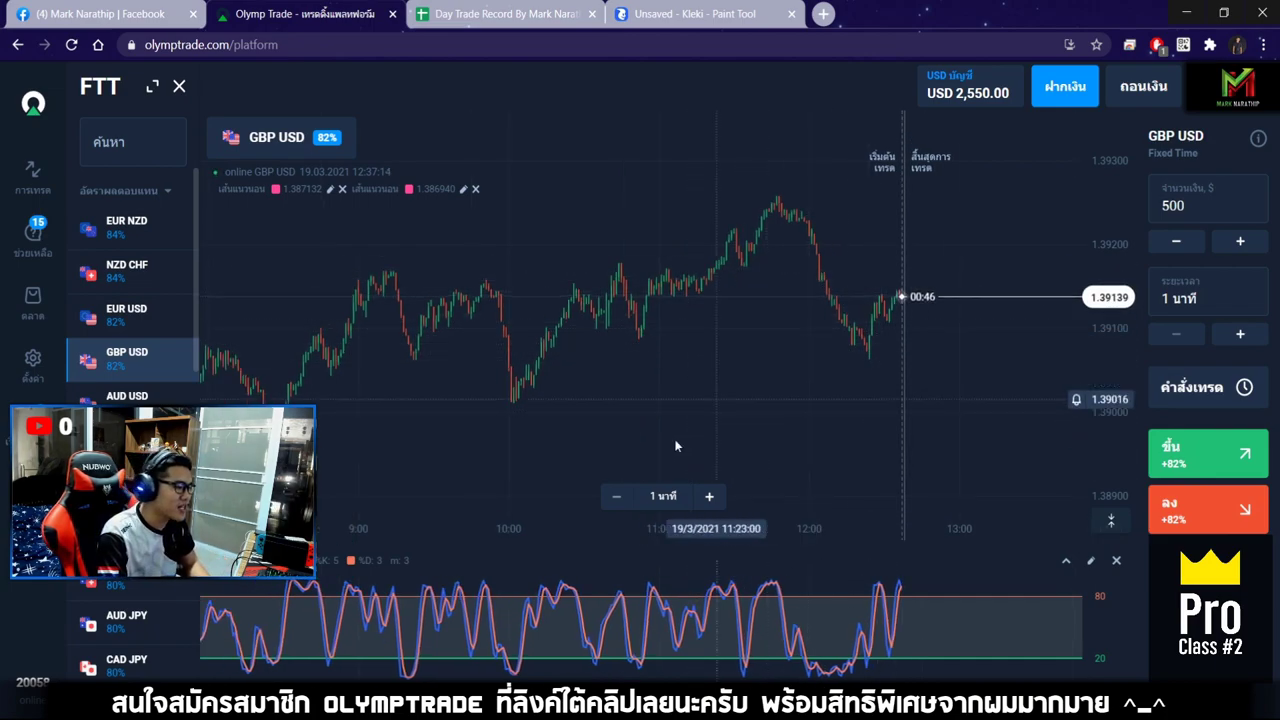
{"action": "left_click_drag", "start_coordinate": [628, 362], "coordinate": [685, 360]}
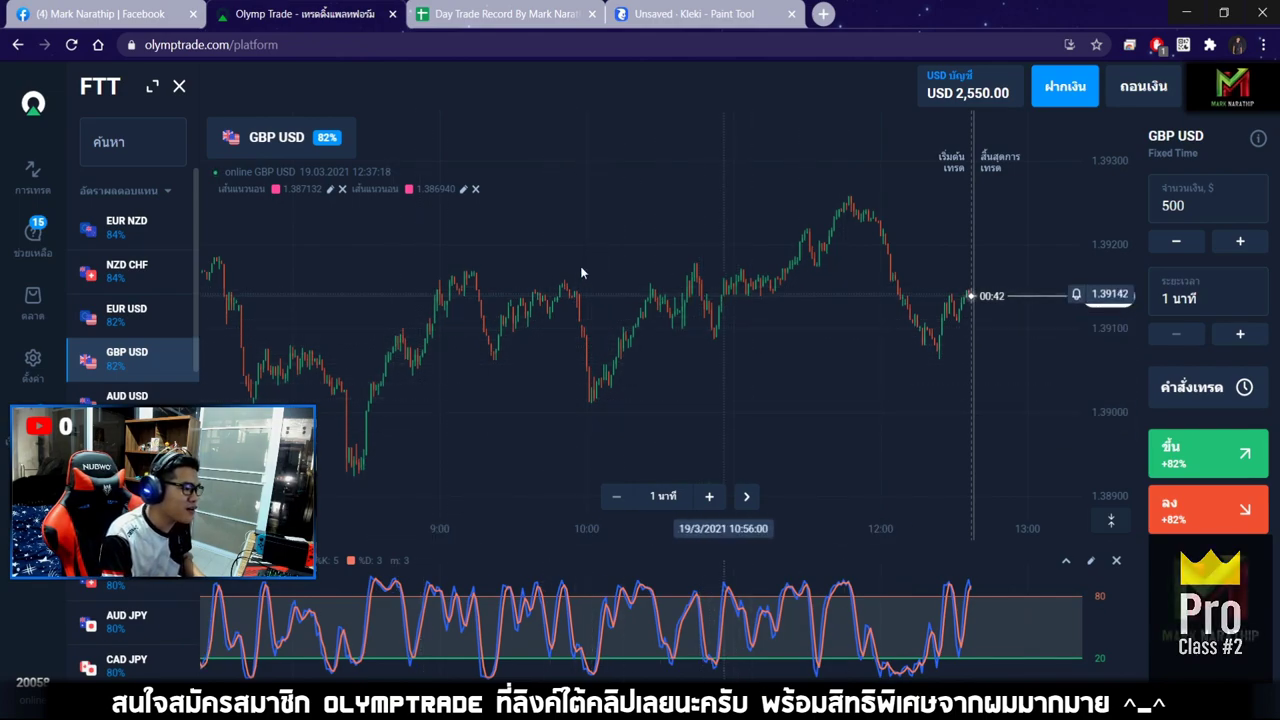
{"action": "left_click_drag", "start_coordinate": [748, 358], "coordinate": [778, 358]}
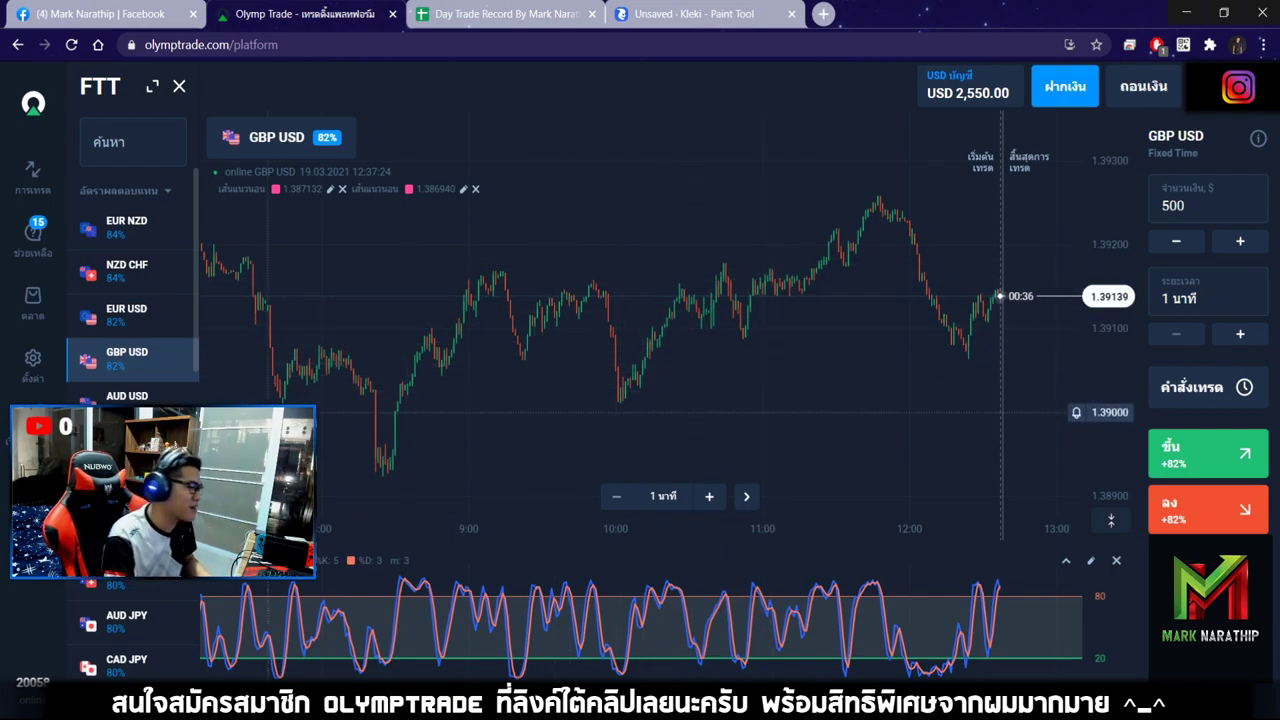
Compare the AUD USD and GBP AUD charts with the EUR USD chart and its pink 1.191220 line
{"action": "left_click", "coordinate": [127, 398]}
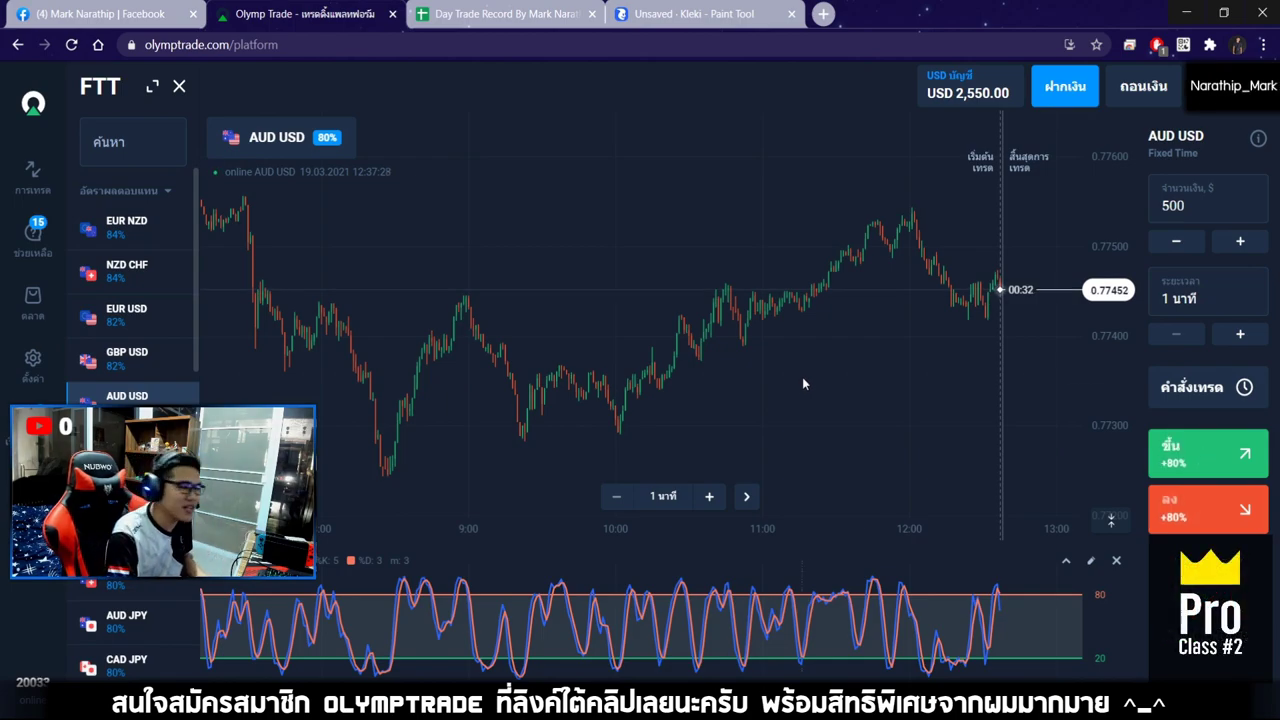
{"action": "left_click_drag", "start_coordinate": [800, 379], "coordinate": [789, 373]}
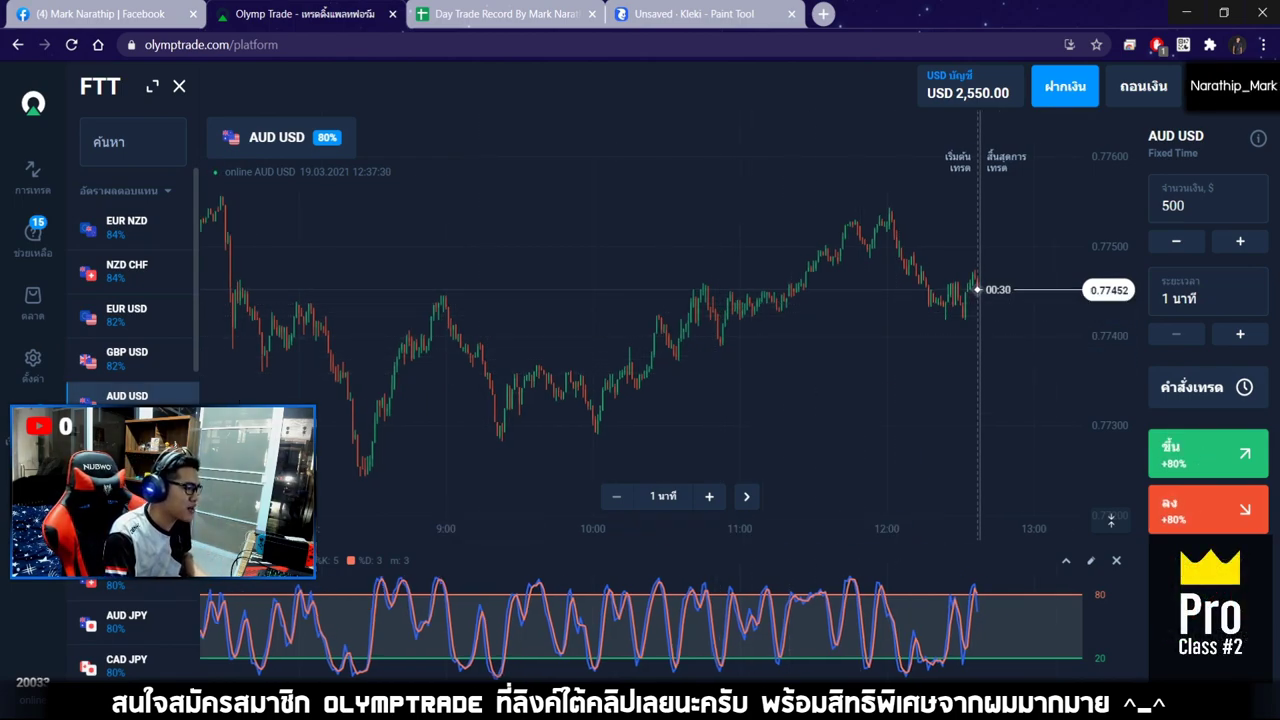
{"action": "left_click", "coordinate": [127, 484]}
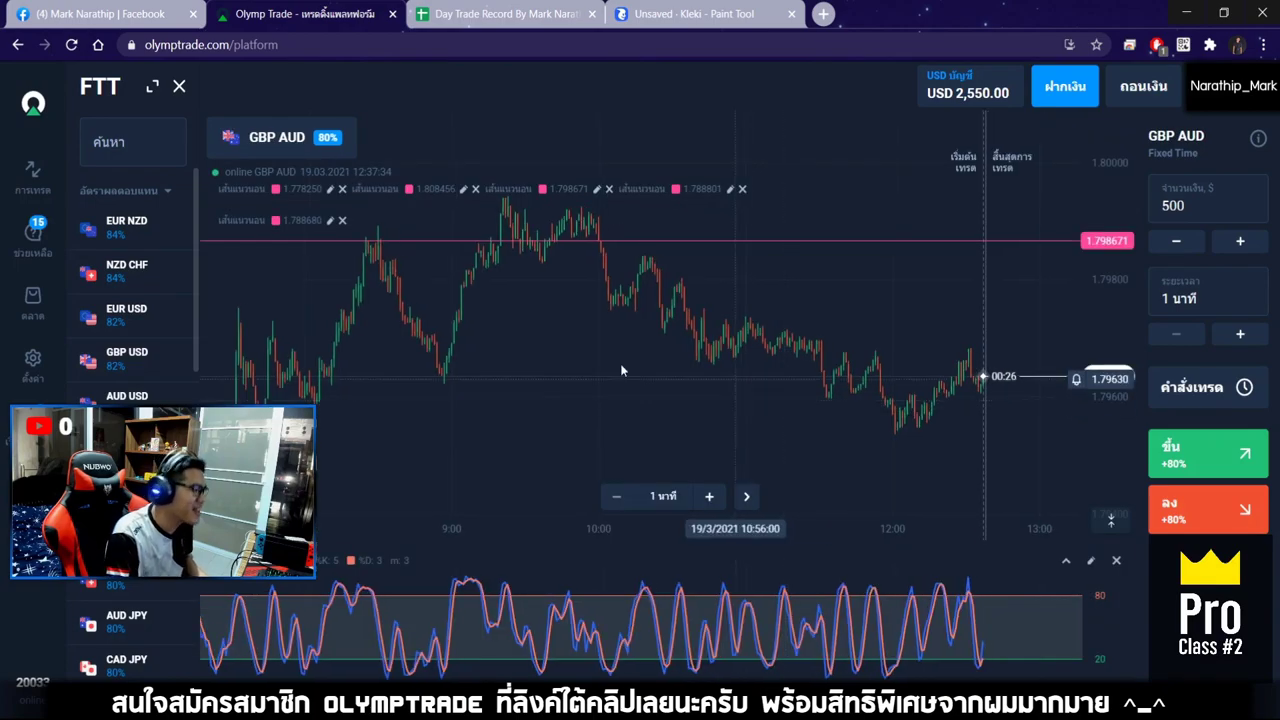
{"action": "left_click", "coordinate": [130, 316]}
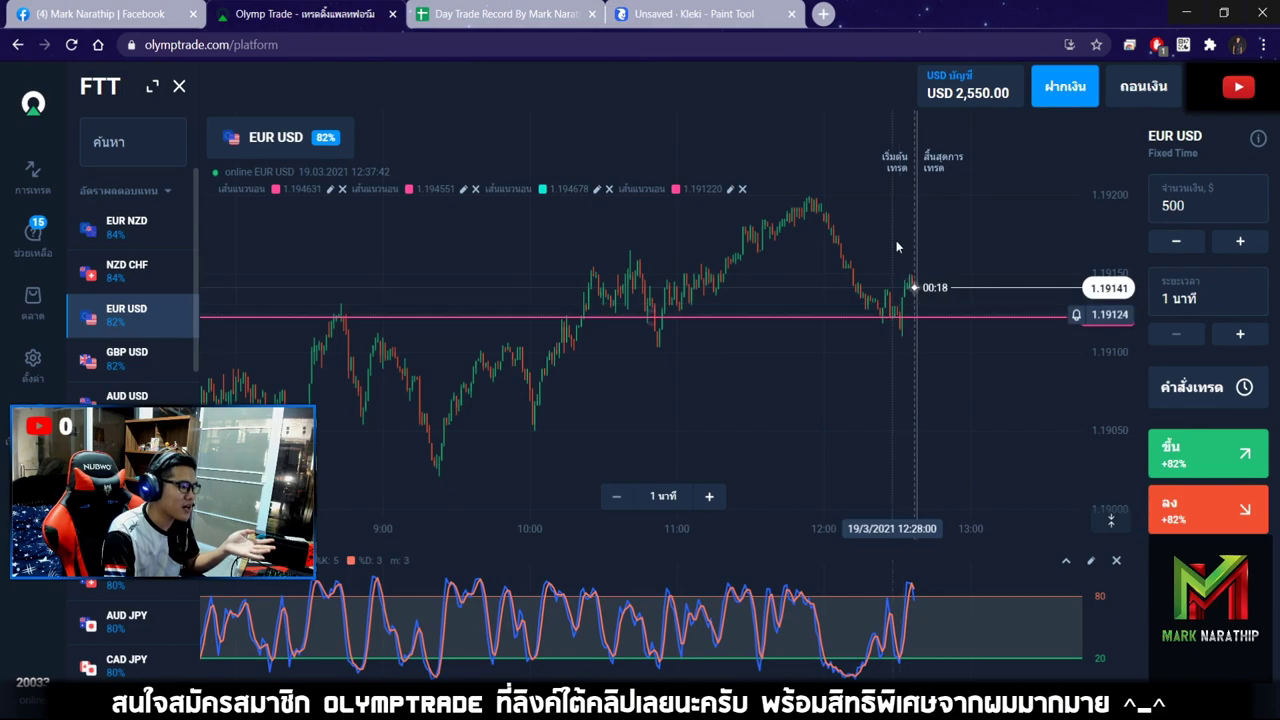
{"action": "left_click_drag", "start_coordinate": [921, 283], "coordinate": [843, 300]}
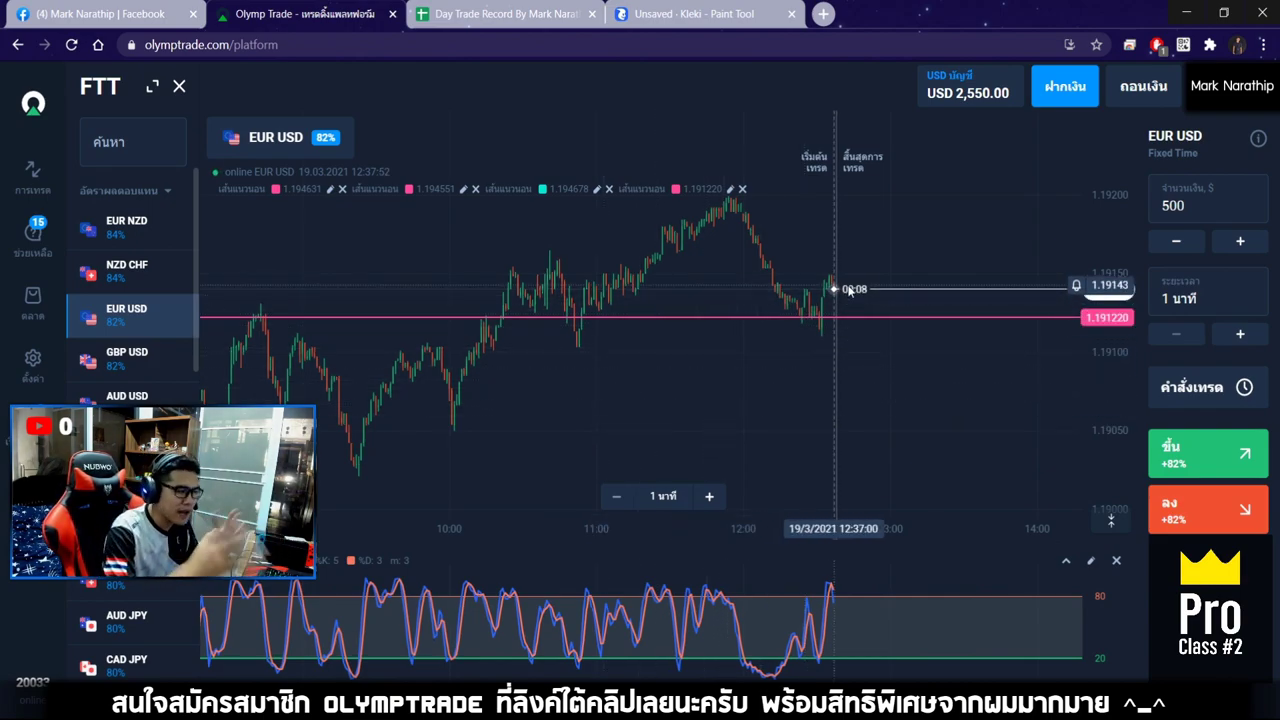
Switch to Kleki and circle the last two upswings and final pullback of the uptrend sketch in green
{"action": "left_click", "coordinate": [680, 13]}
{"action": "left_click_drag", "start_coordinate": [675, 395], "coordinate": [886, 152]}
{"action": "left_click_drag", "start_coordinate": [577, 103], "coordinate": [825, 401]}
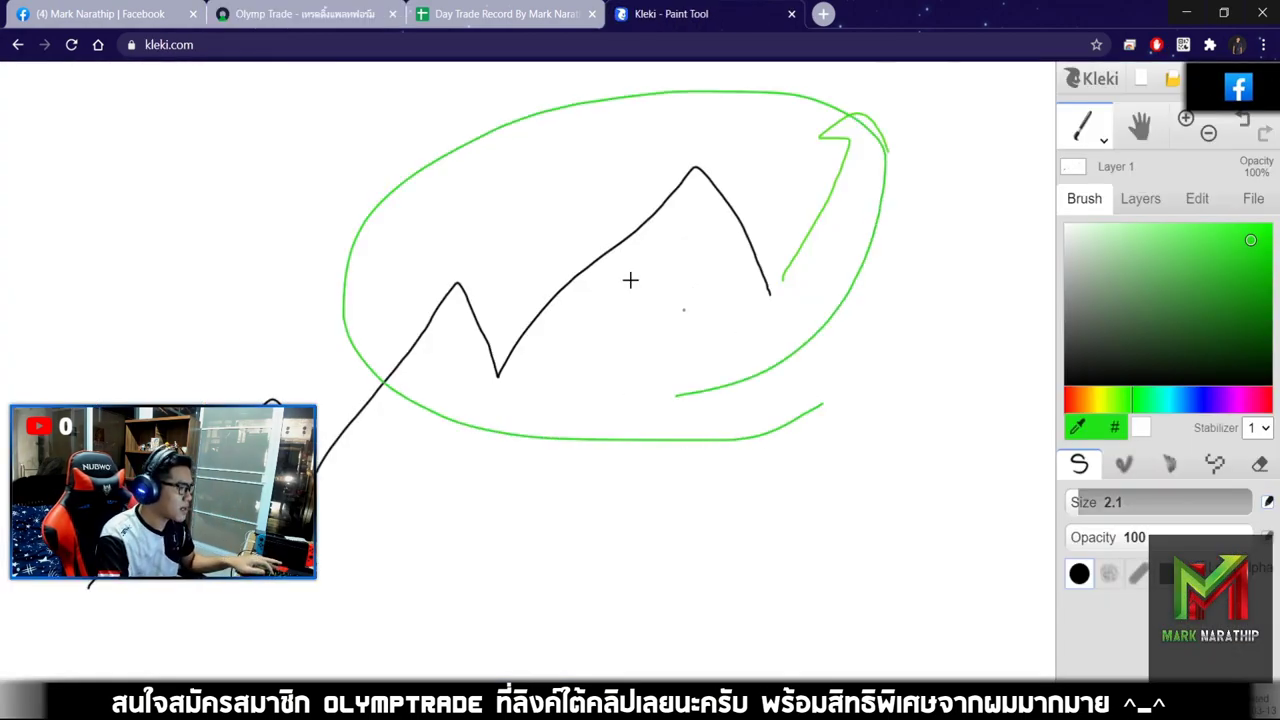